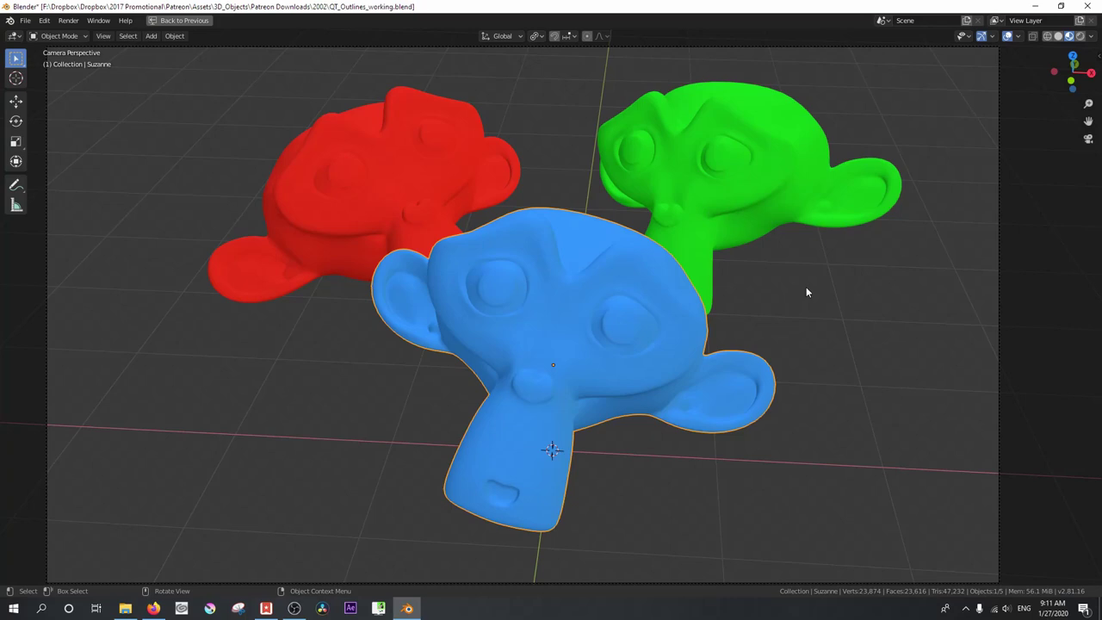
- Select the green Suzanne, then the red Suzanne head
left_click(728, 167)
left_click(451, 179)
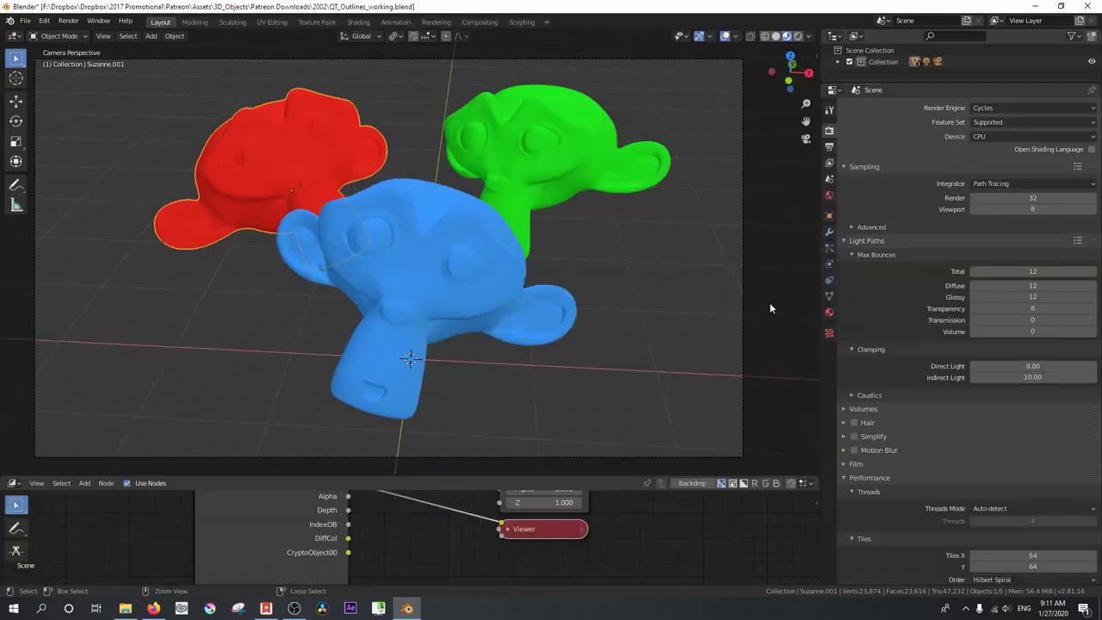
- Restore the full layout, confirm Film is Transparent, and show the View Layer passes
key("ctrl+space")
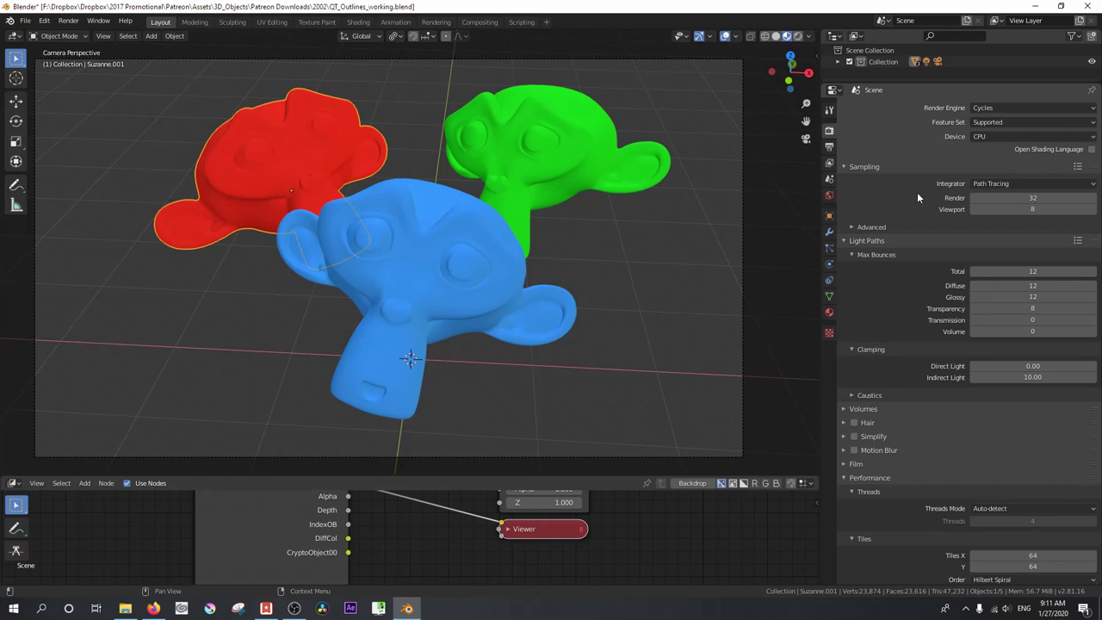
scroll(891, 372, "down", 1)
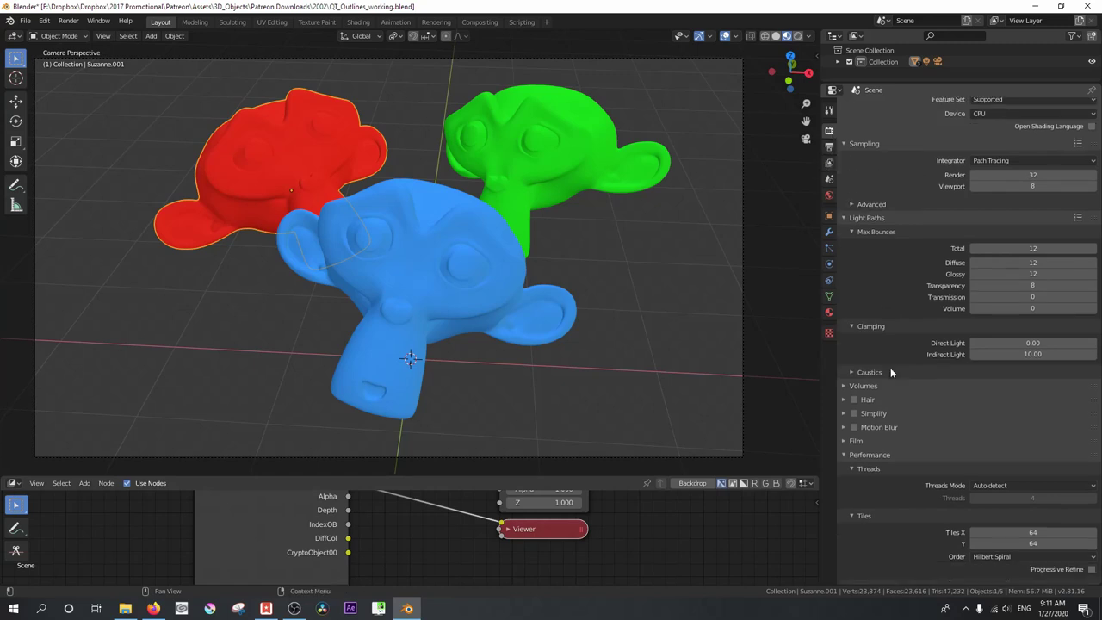
scroll(892, 372, "down", 5)
left_click(844, 326)
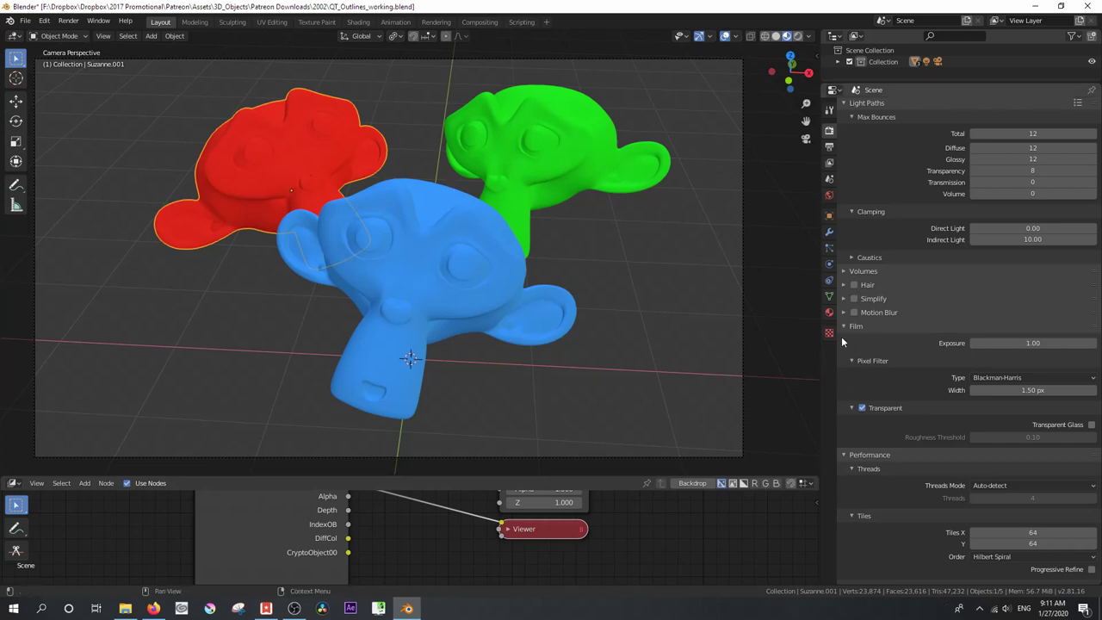
scroll(896, 168, "up", 6)
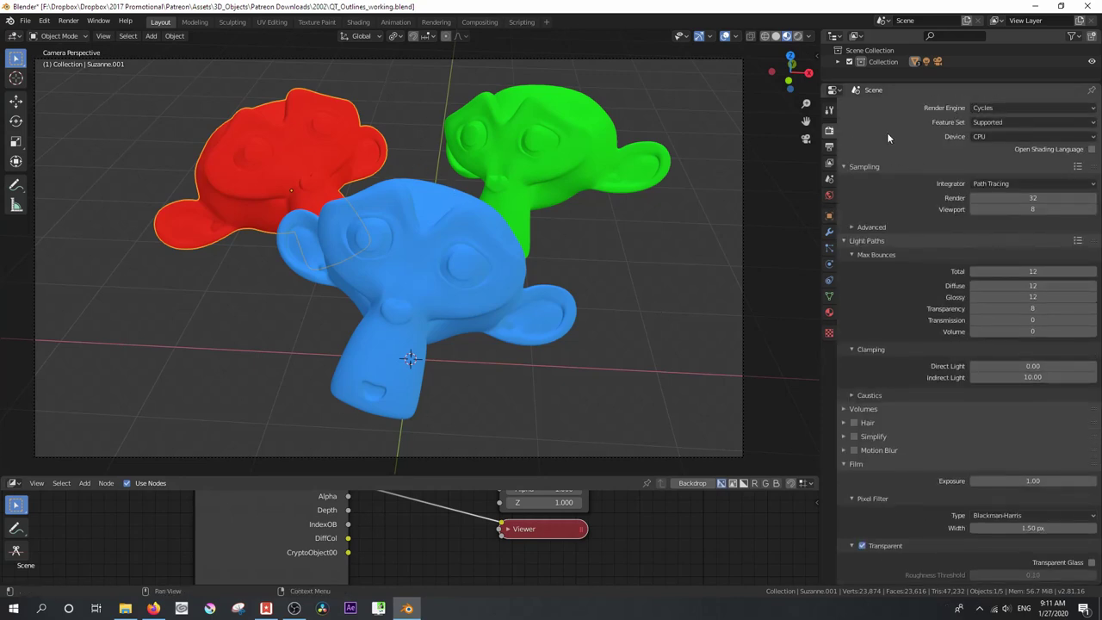
left_click(830, 164)
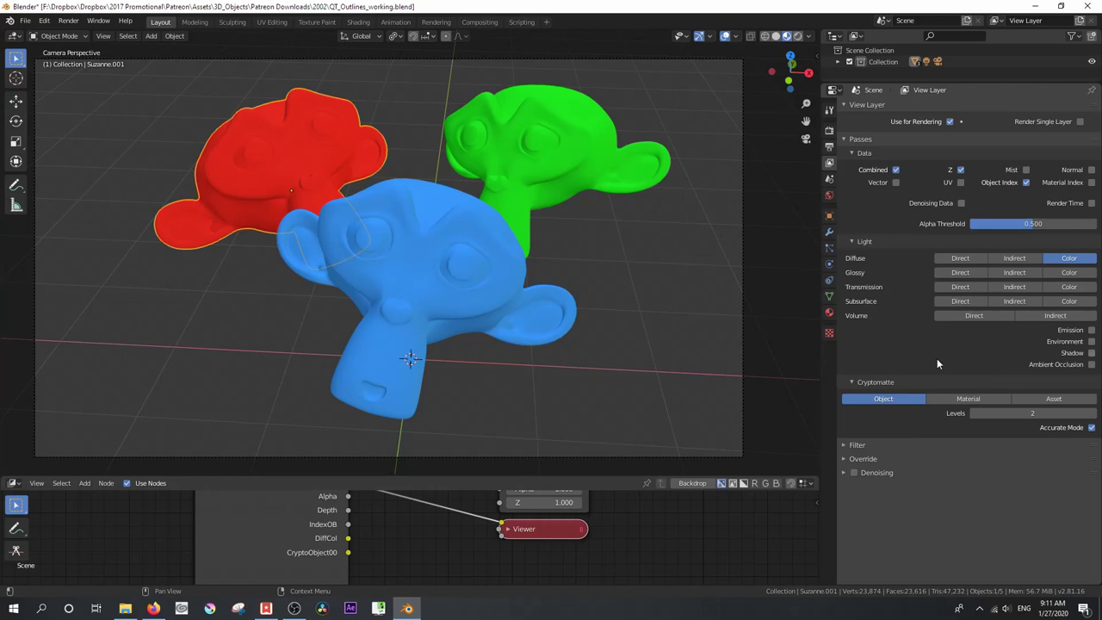
- Disable the Diffuse Color pass in the Light section, leaving Z, Object Index and Cryptomatte
left_click(852, 241)
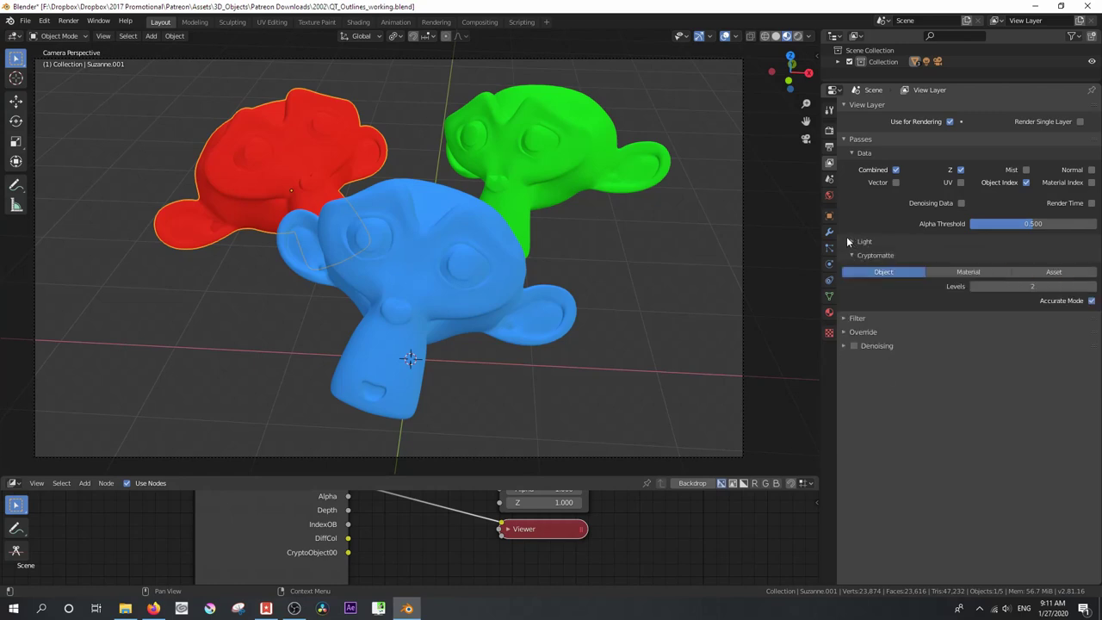
left_click(852, 242)
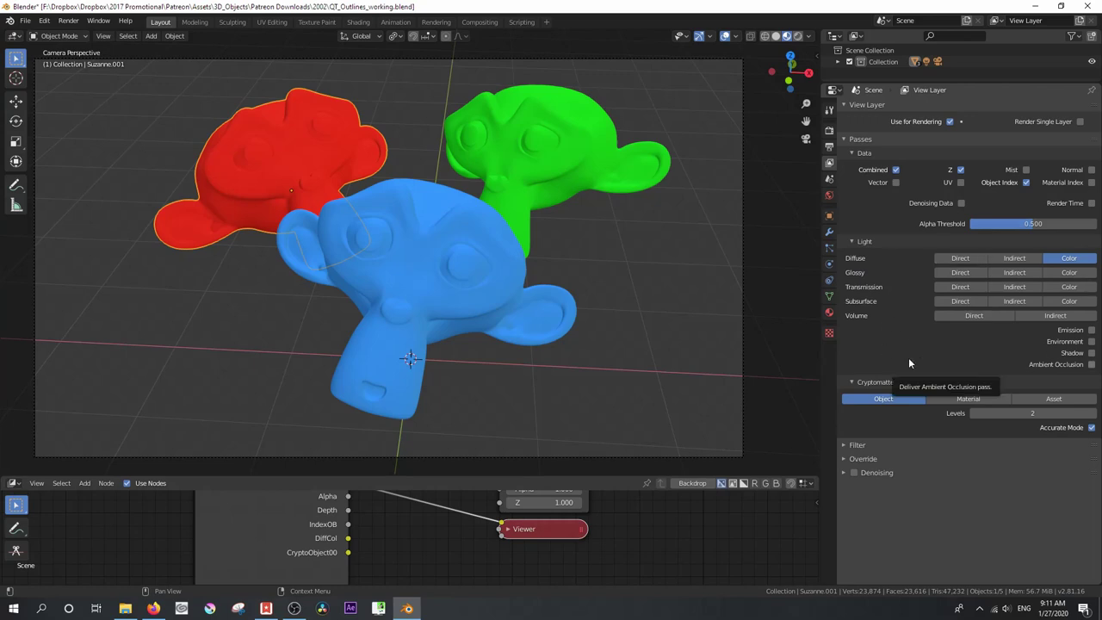
left_click(1072, 260)
left_click(852, 245)
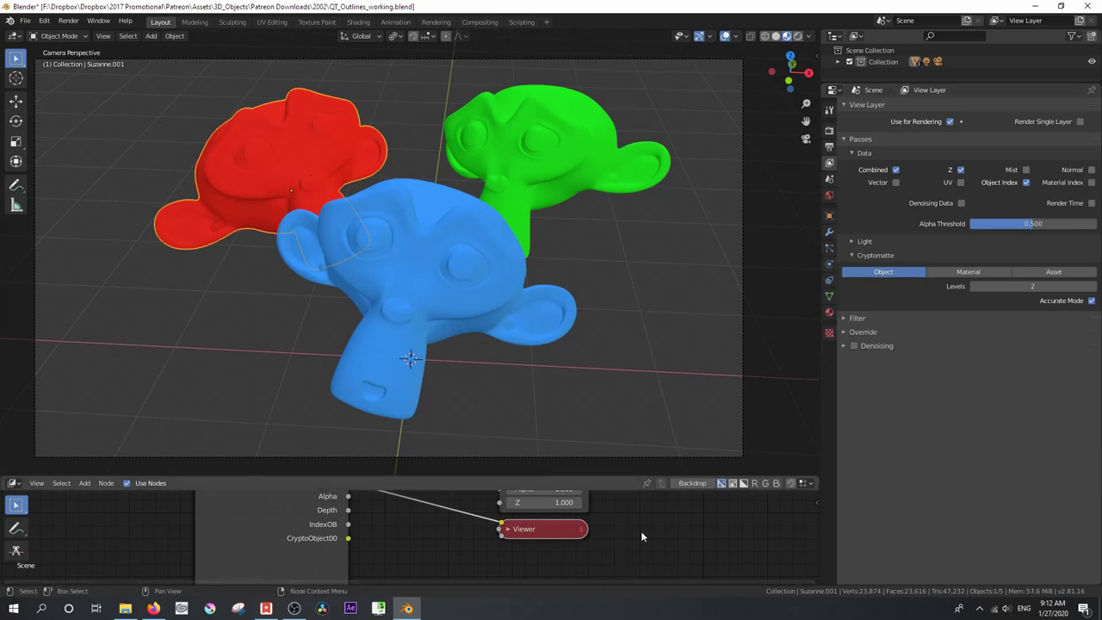
- Render the frame with F12, then enlarge the node editor area upward
key("ctrl+space")
key("F12")
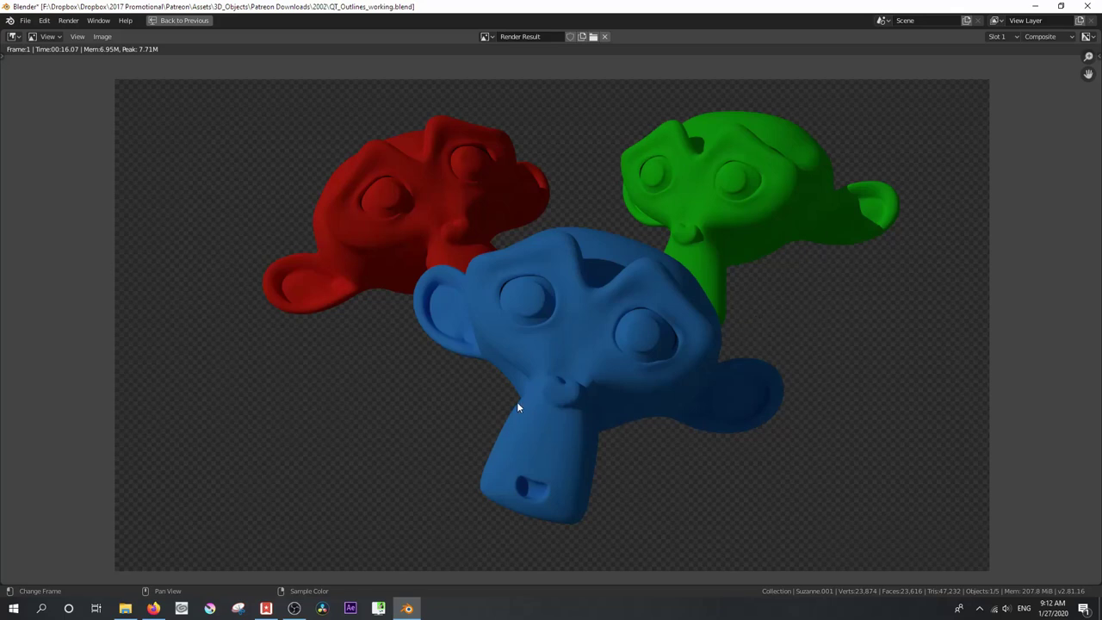
key("Escape")
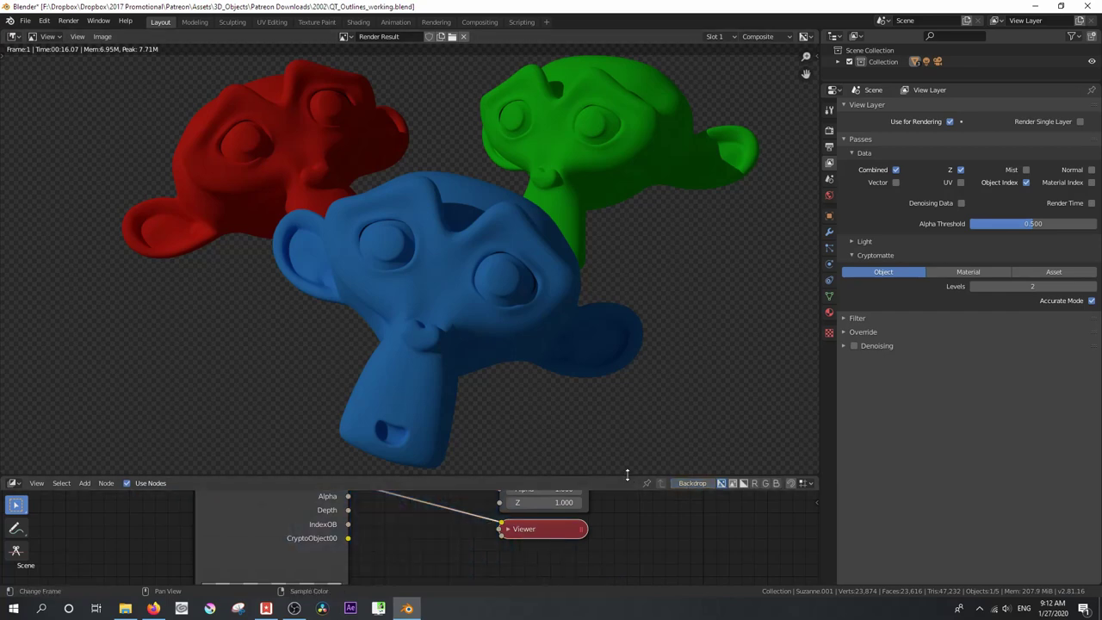
left_click_drag(627, 475, 578, 337)
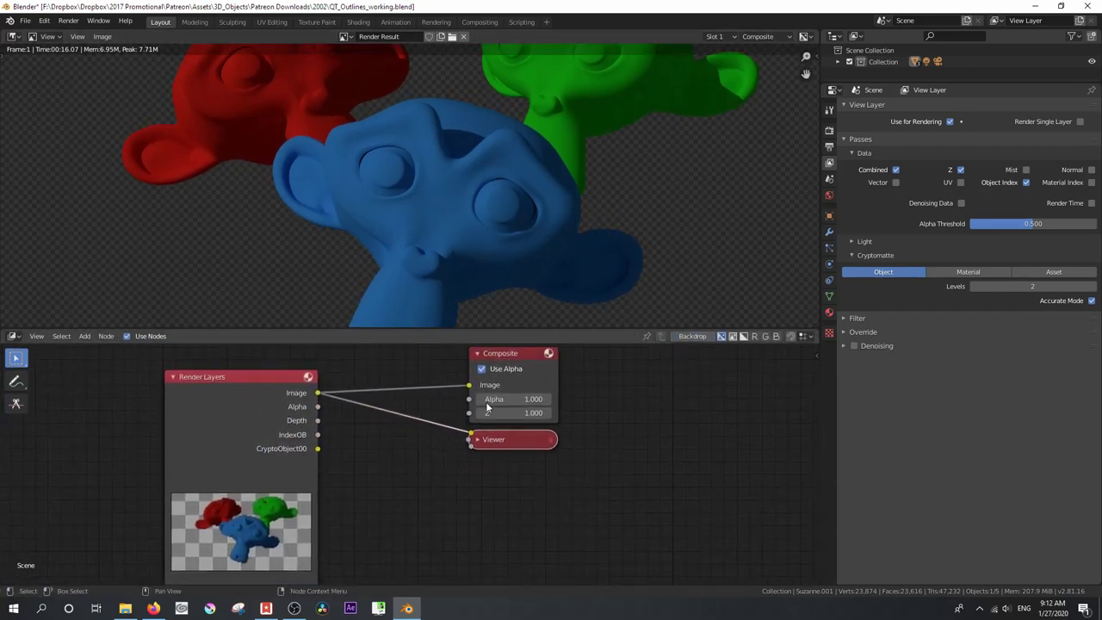
- Maximize the compositor and turn on the Backdrop to show the render behind the nodes
key("ctrl+space")
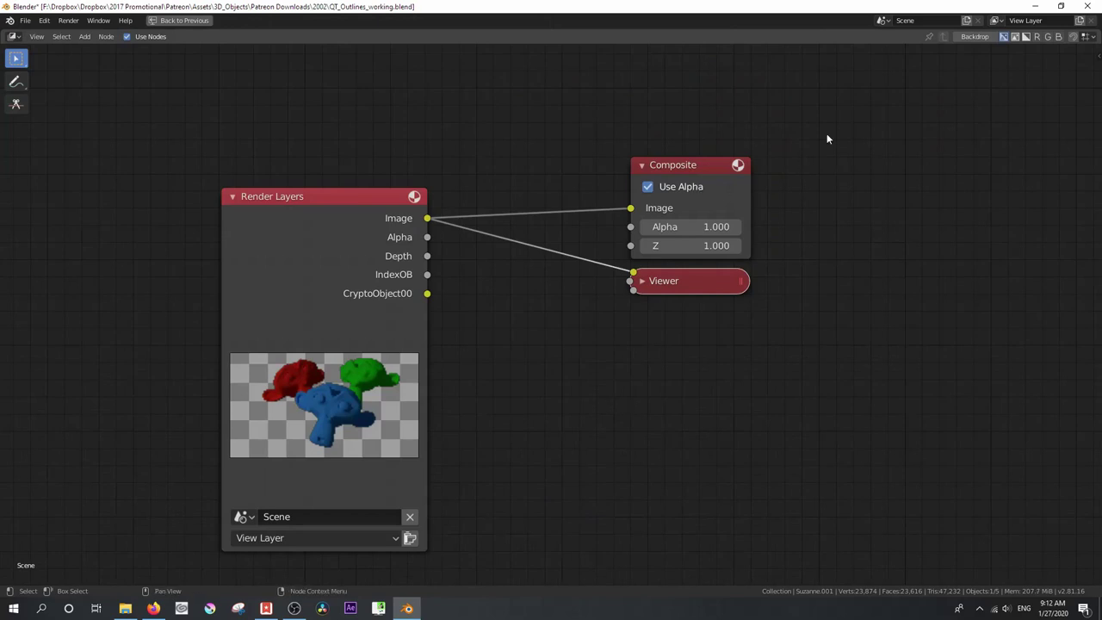
left_click(974, 36)
scroll(616, 306, "up", 1)
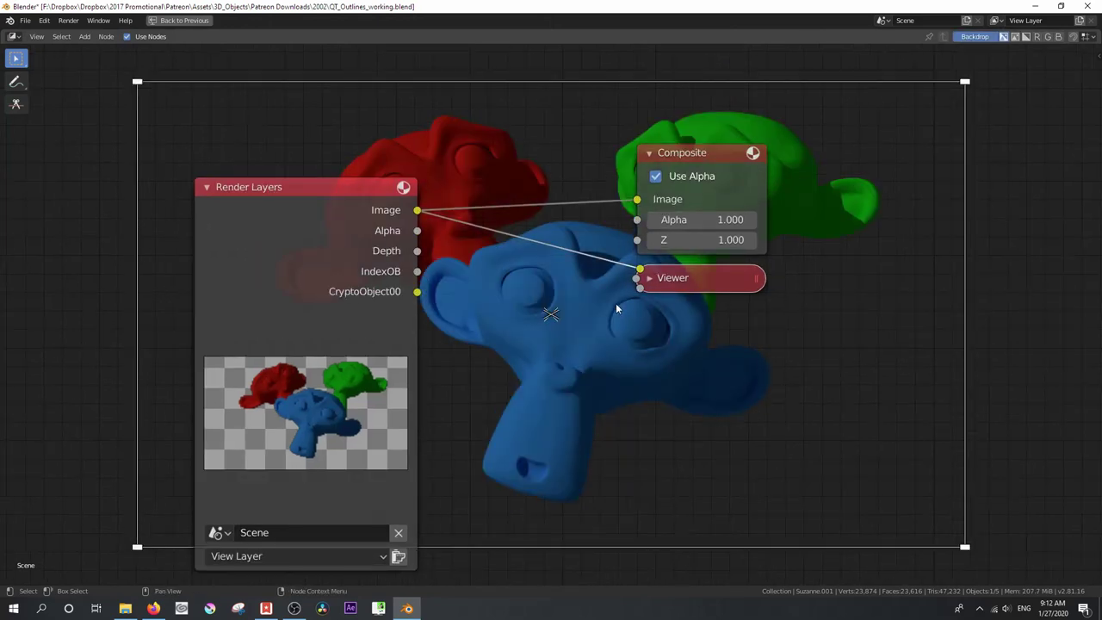
key("n")
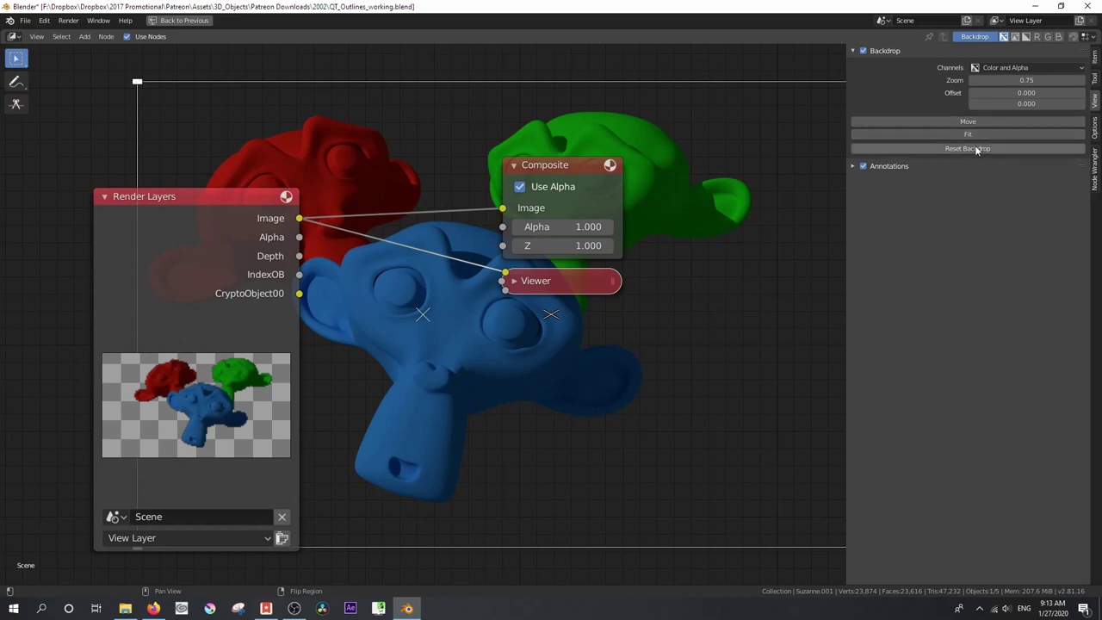
key("n")
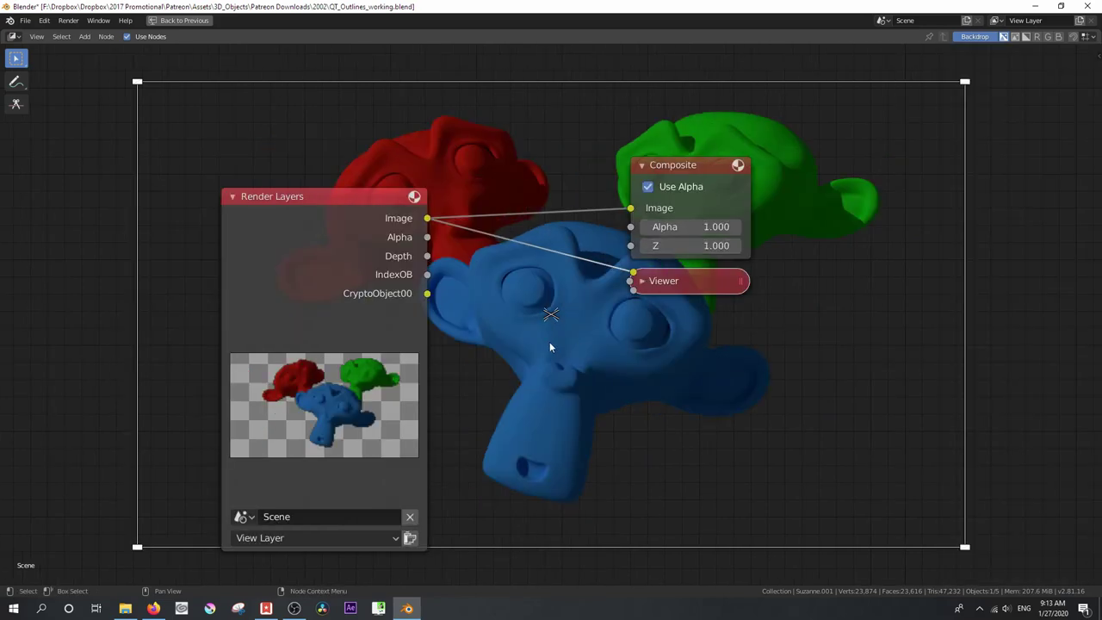
scroll(541, 329, "up", 1)
- Collapse Composite, park Composite and Viewer beside Render Layers, and check the render result
left_click(651, 153)
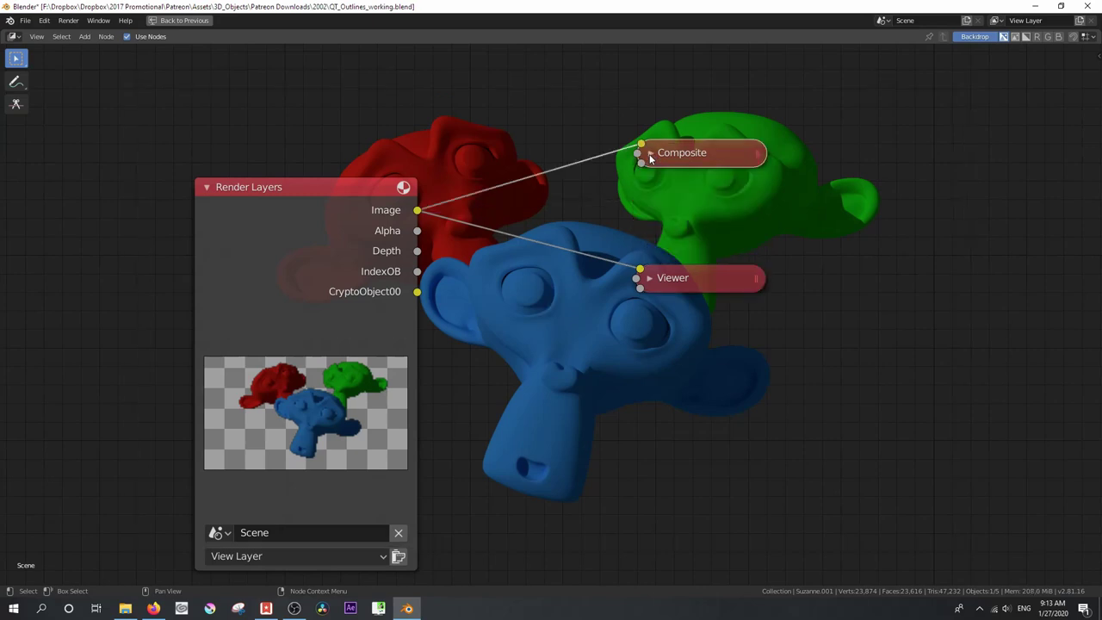
left_click_drag(666, 167, 508, 250)
left_click(673, 283, "shift")
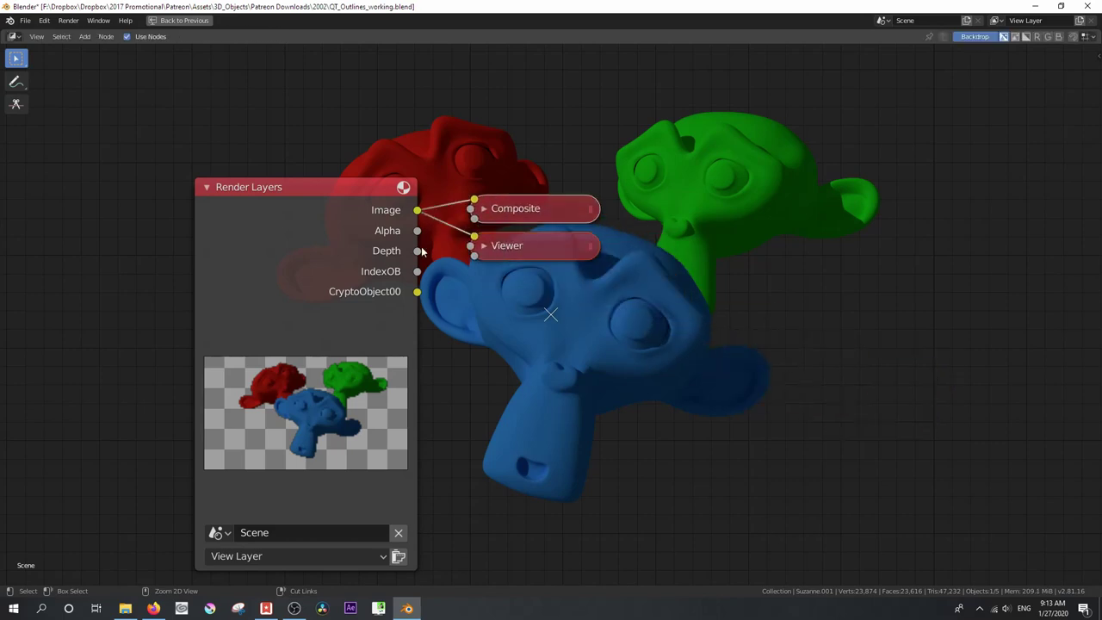
left_click(366, 272)
scroll(676, 191, "right", 10, "ctrl")
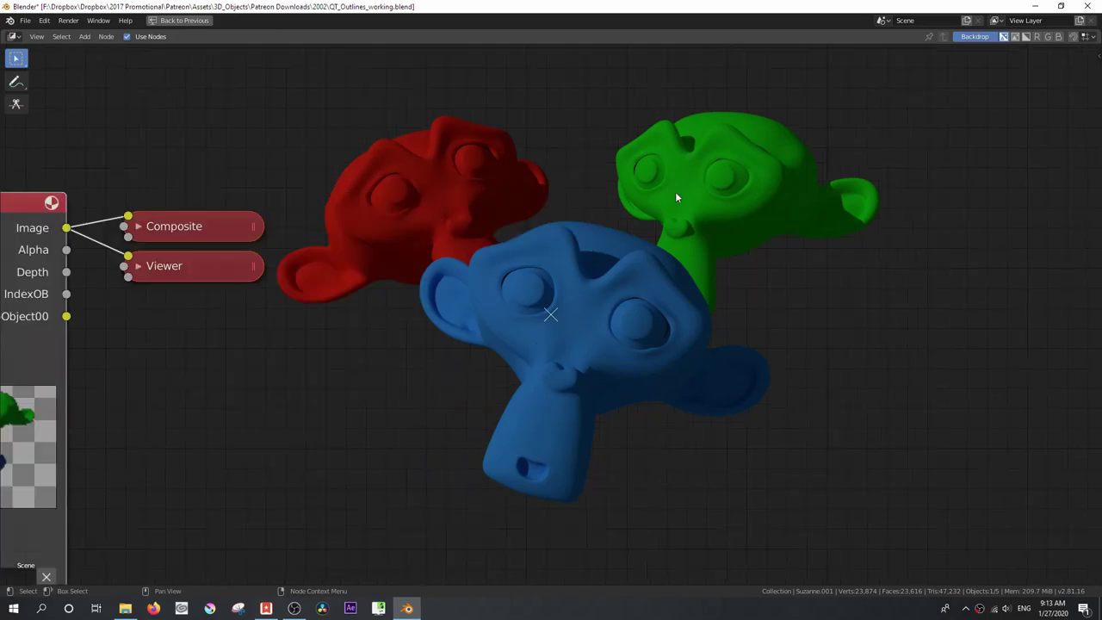
key("ctrl")
key("ctrl+space")
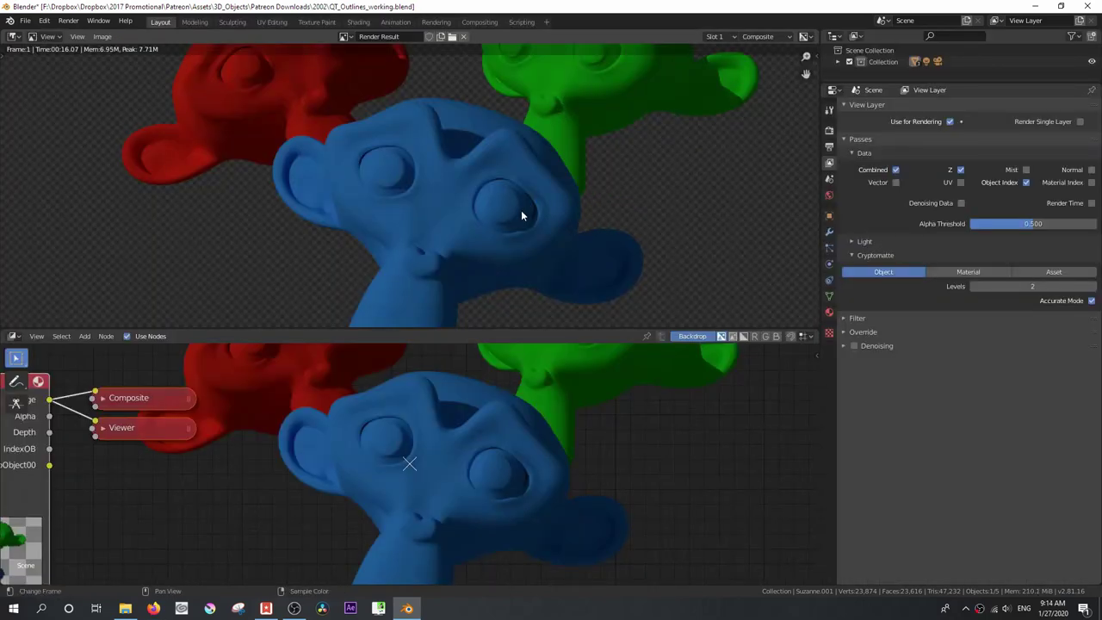
key("ctrl+space")
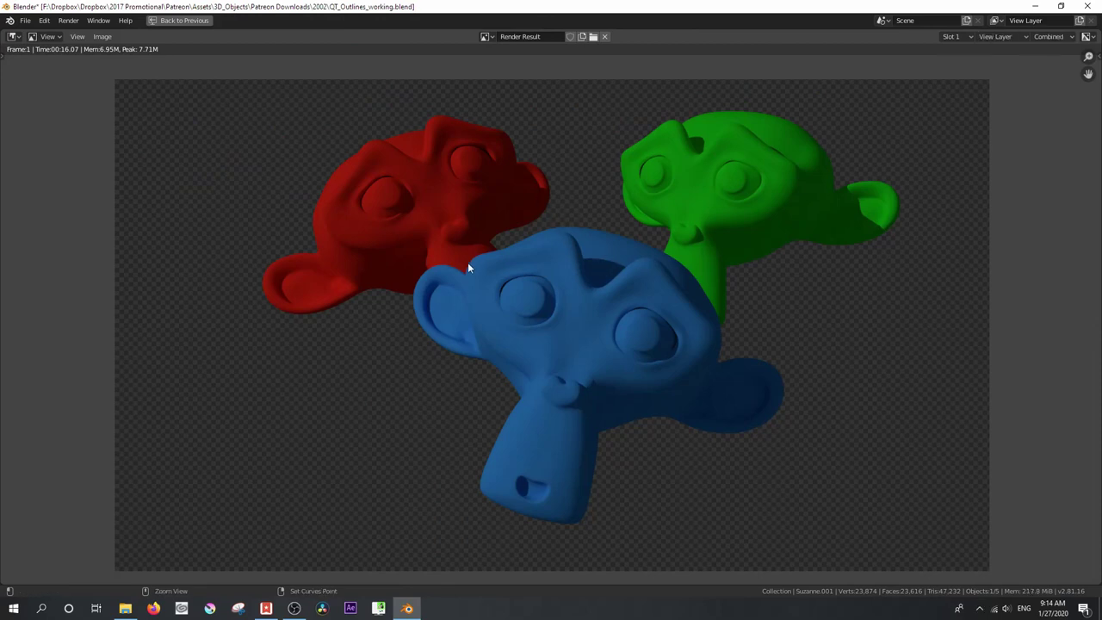
key("ctrl+space")
key("ctrl+space")
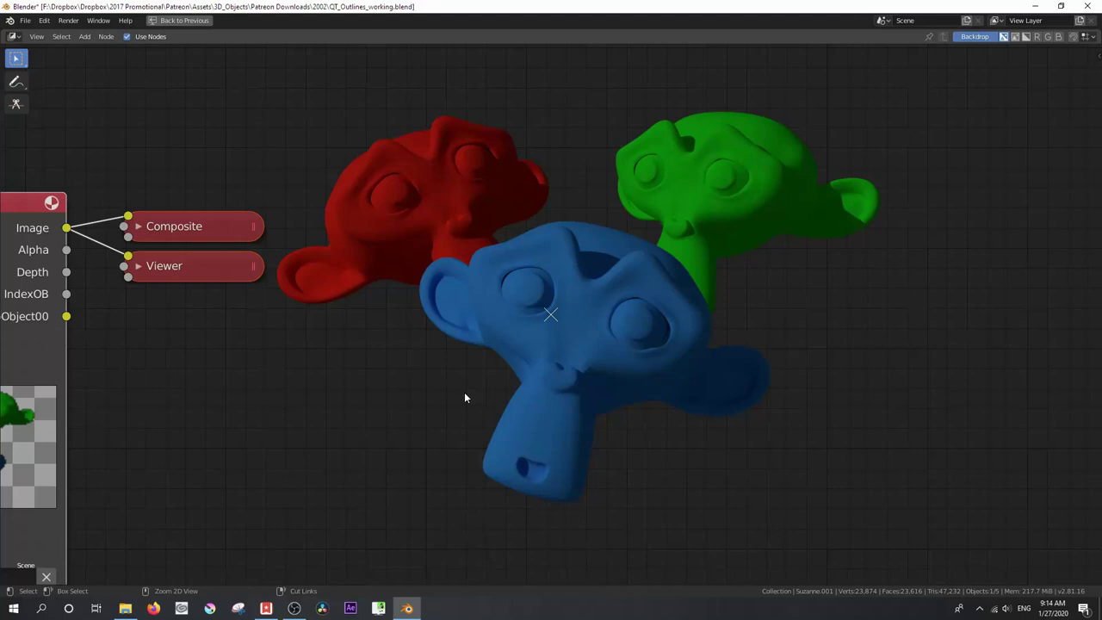
- Pan the node view and Alt-drag the backdrop render rightward, then select Render Layers
middle_click_drag(195, 214, 438, 169)
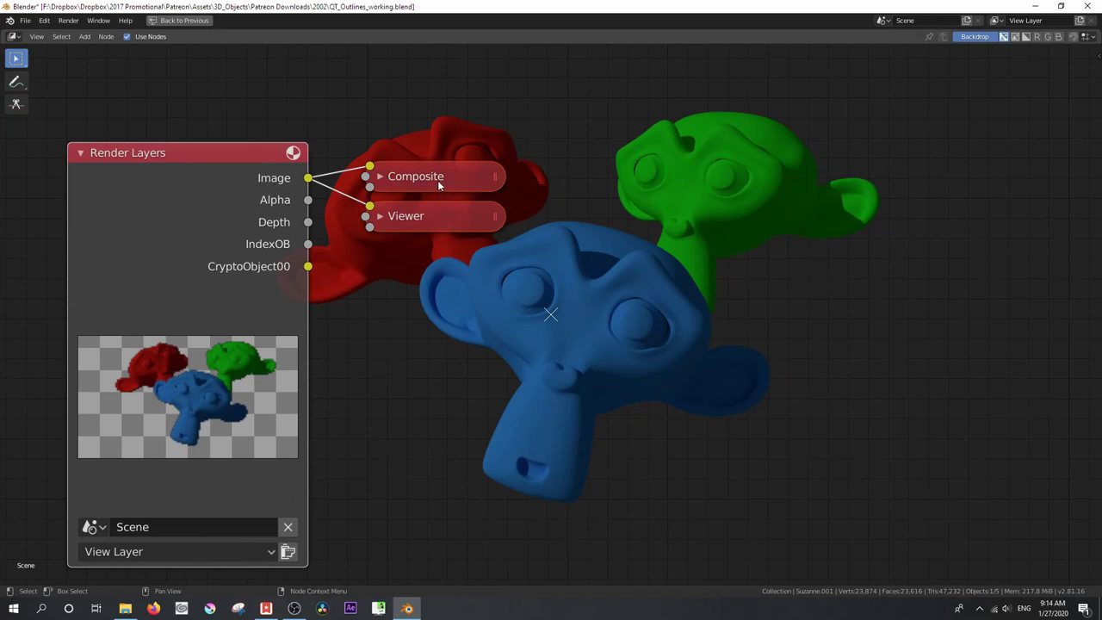
left_click(382, 217)
left_click(382, 217)
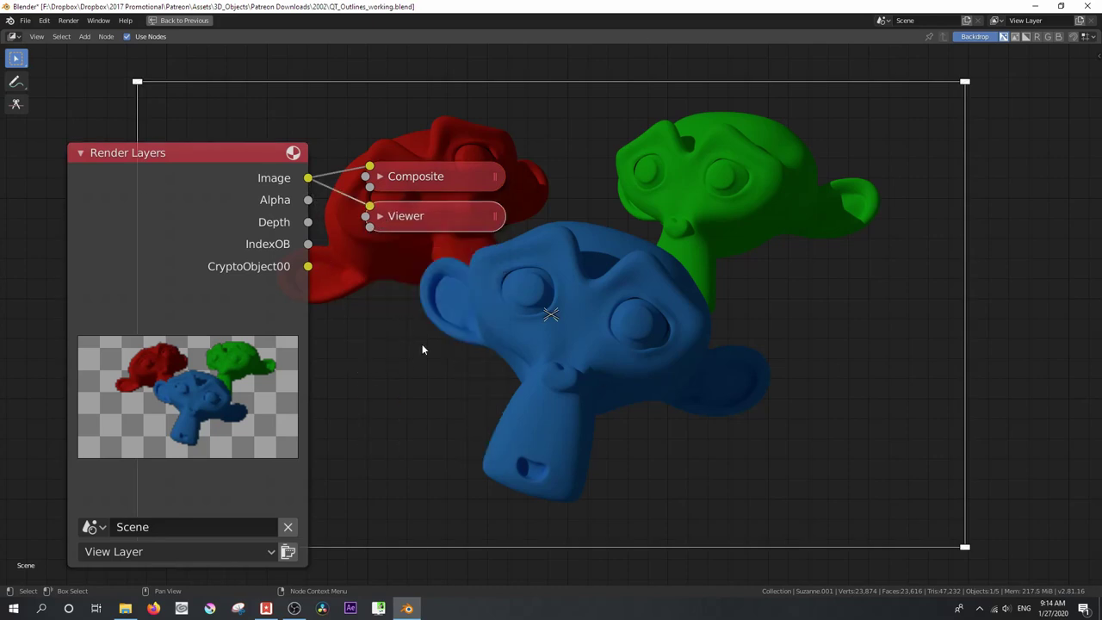
mouse_move(360, 337)
middle_mouse_down()
mouse_move(356, 315)
mouse_move(348, 325)
middle_mouse_up()
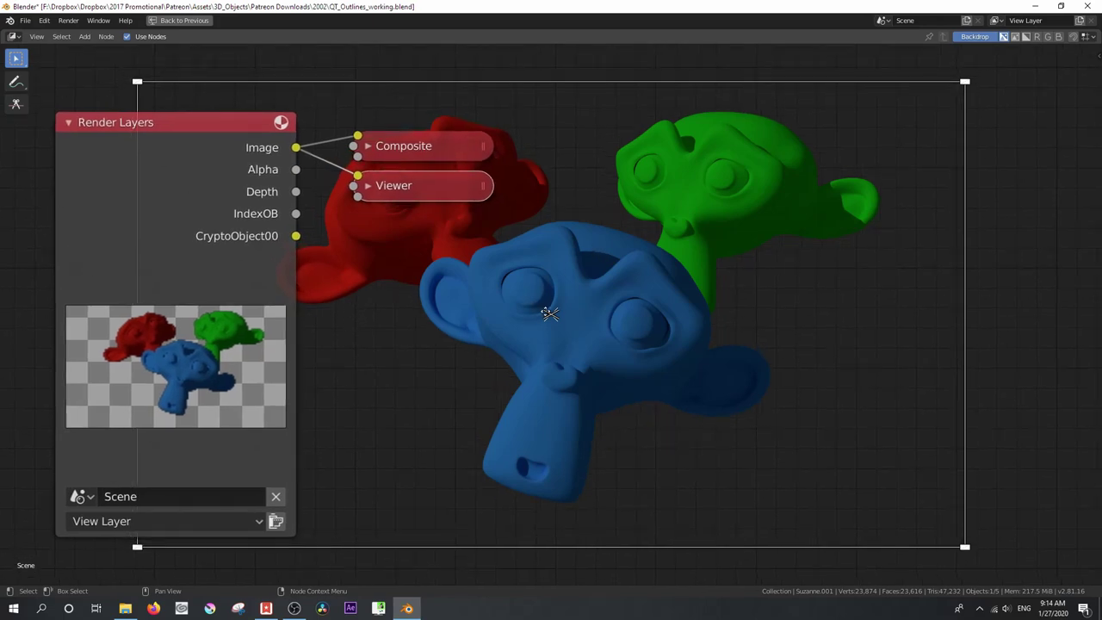
left_click_drag(549, 312, 803, 270)
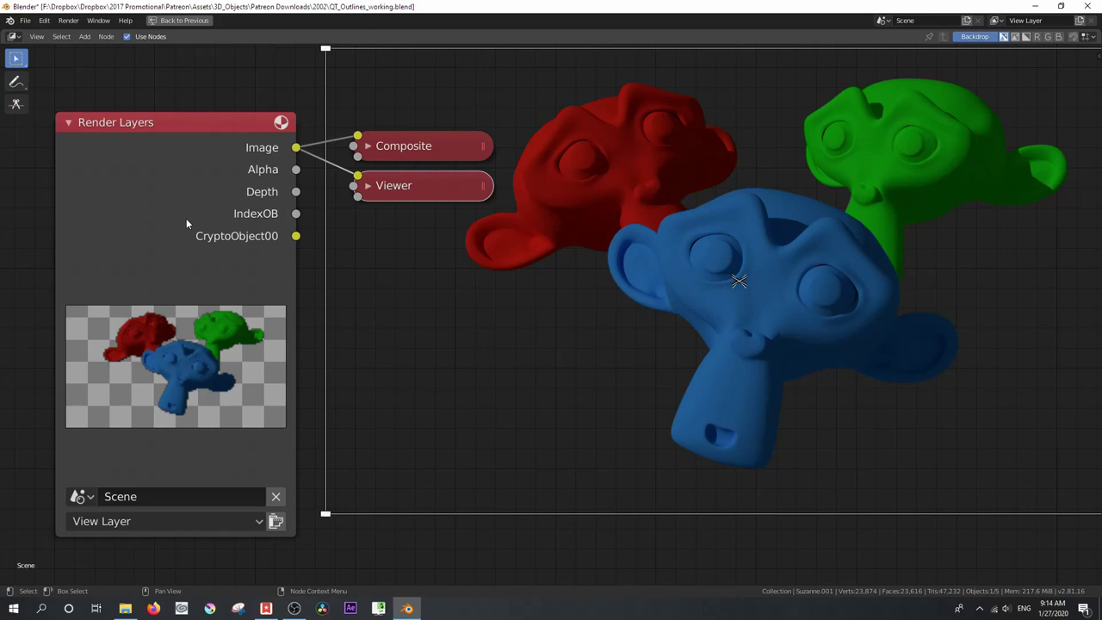
left_click(113, 174)
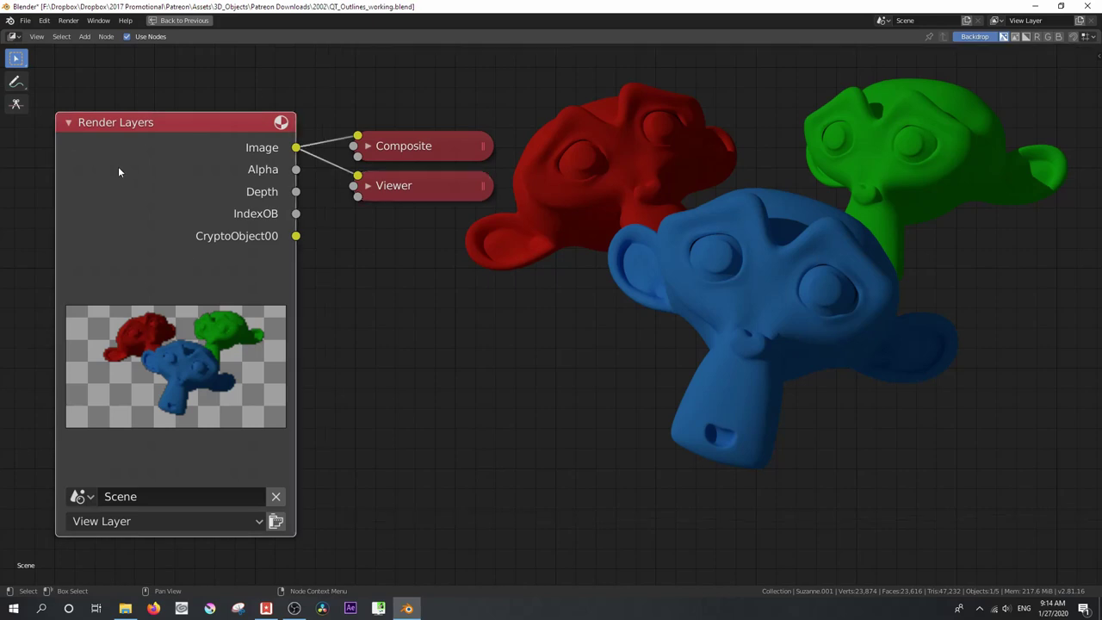
scroll(378, 444, "down", 3)
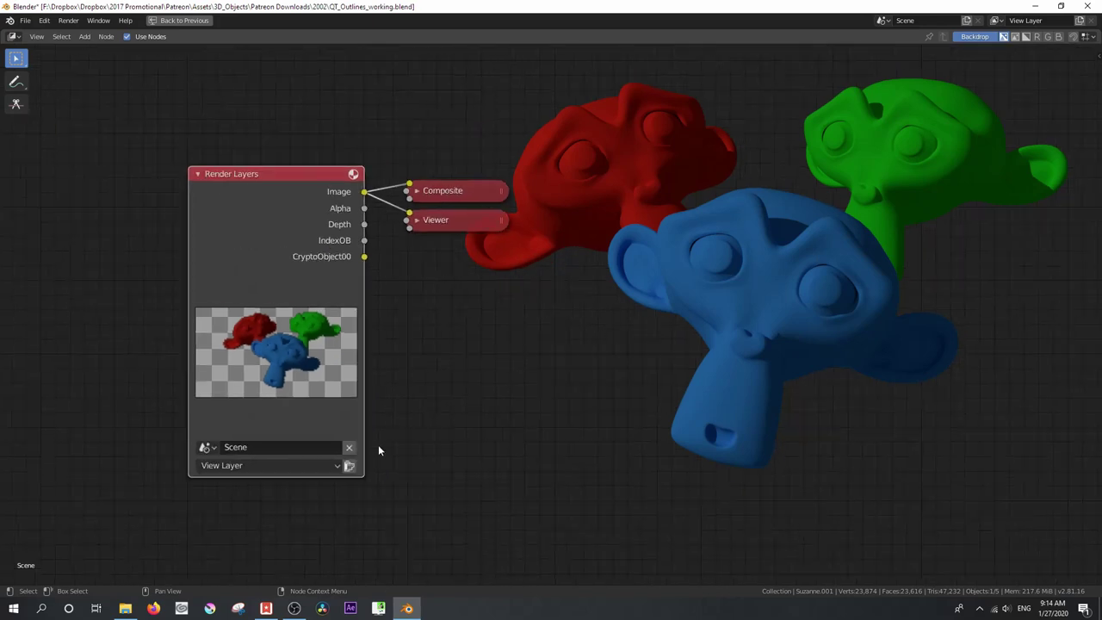
scroll(374, 445, "up", 3)
scroll(370, 428, "up", 1)
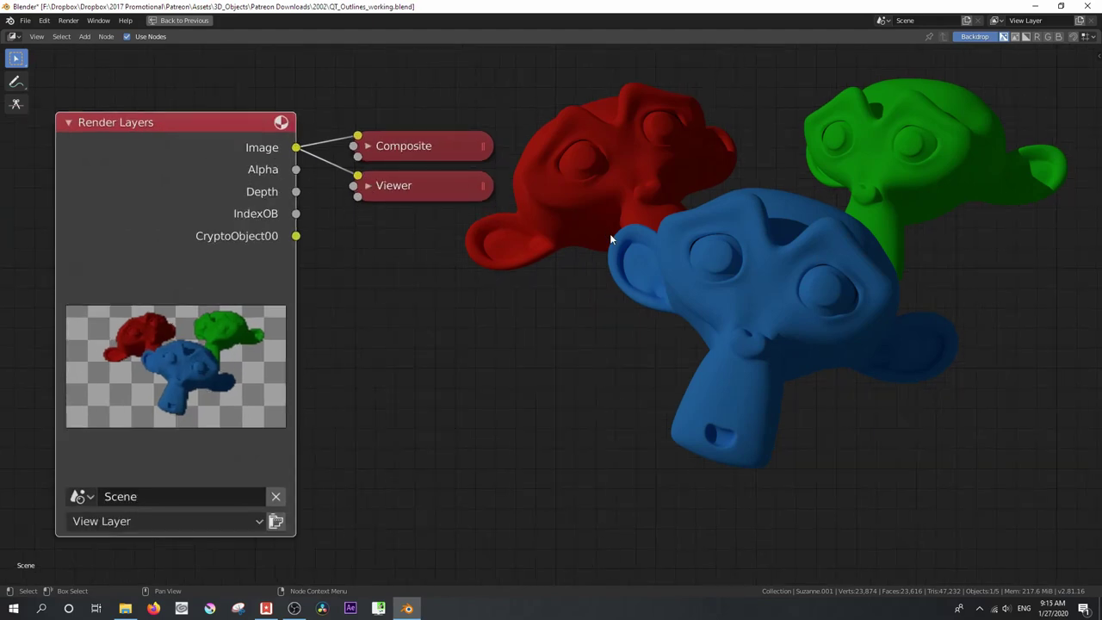
- Link Render Layers' Alpha output to the Viewer and move the Viewer node further right
left_click_drag(295, 168, 358, 176)
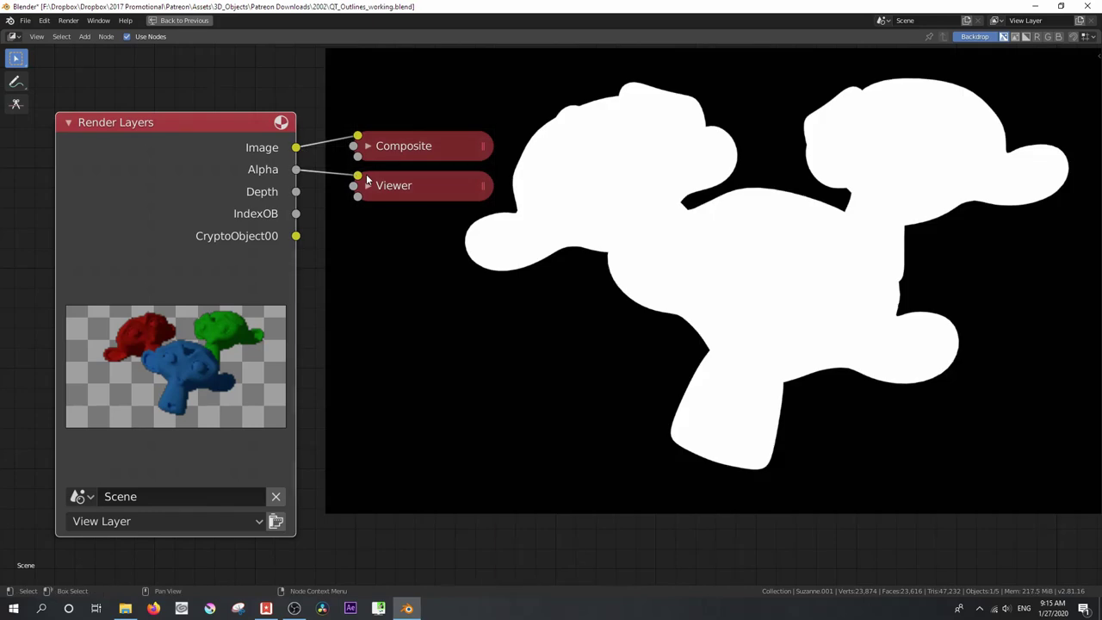
middle_click_drag(729, 273, 758, 289)
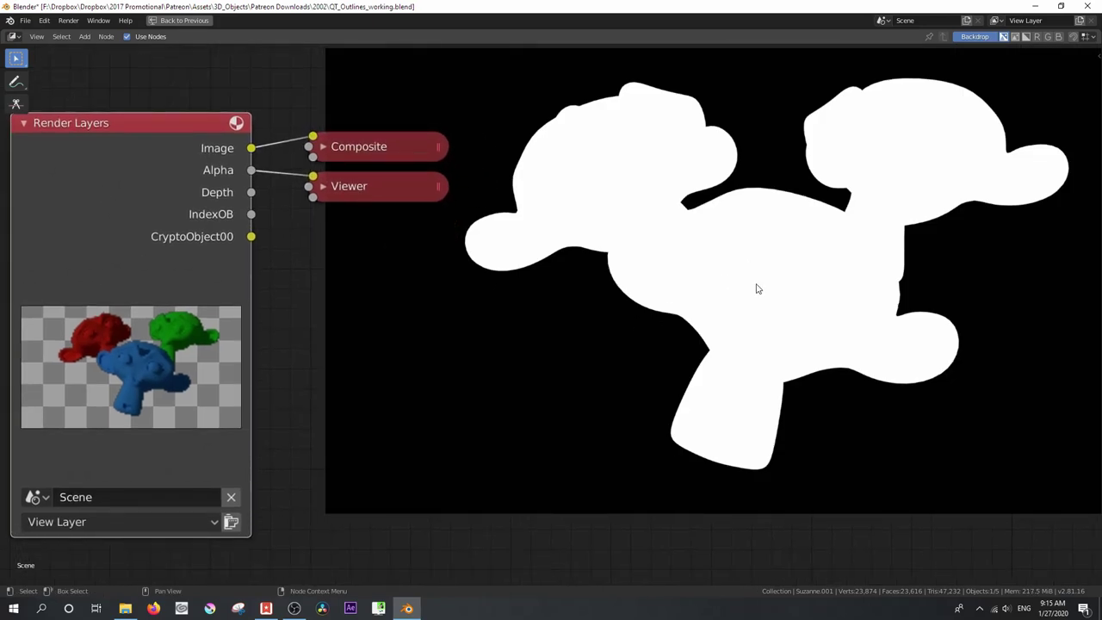
left_click(788, 261)
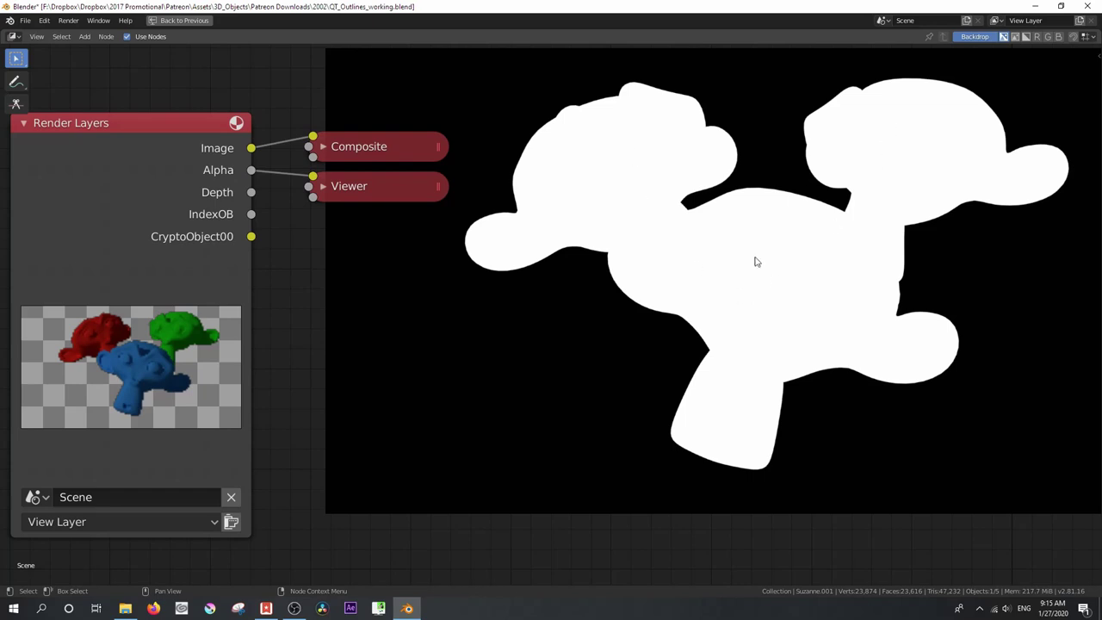
left_click_drag(376, 199, 478, 211)
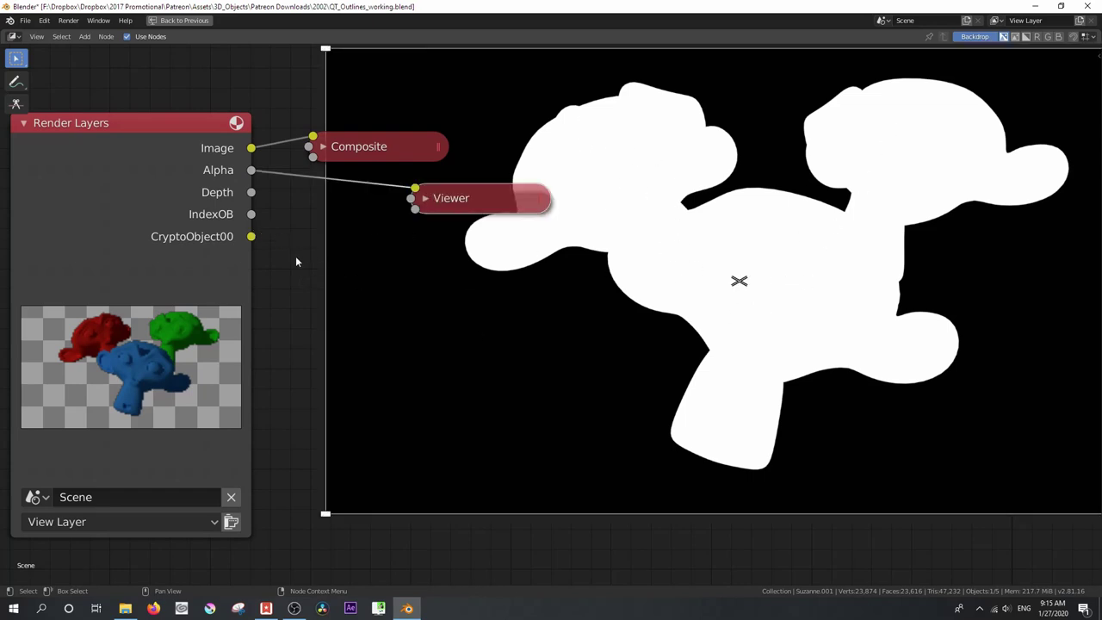
- Add an ID Mask node from the Converter category below the Render Layers node
key("shift+a")
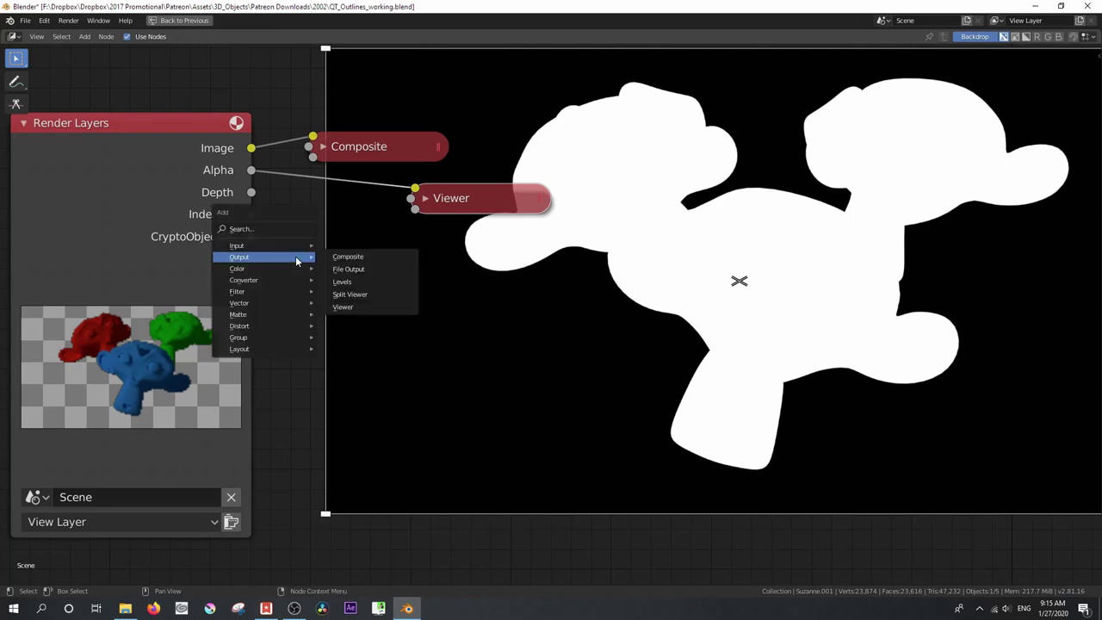
mouse_move(263, 320)
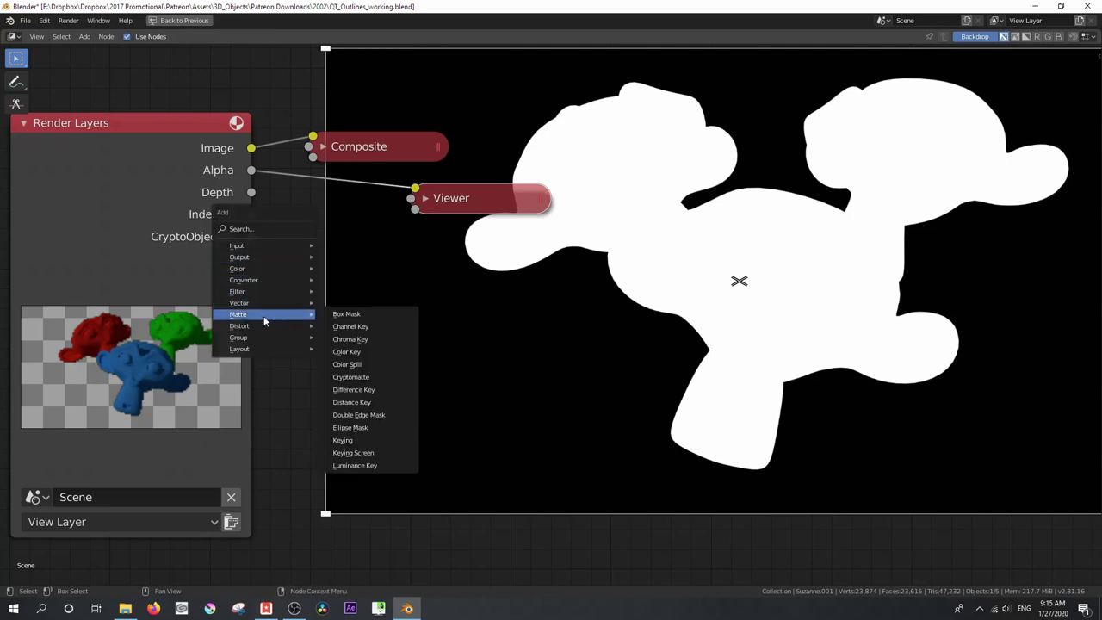
mouse_move(242, 280)
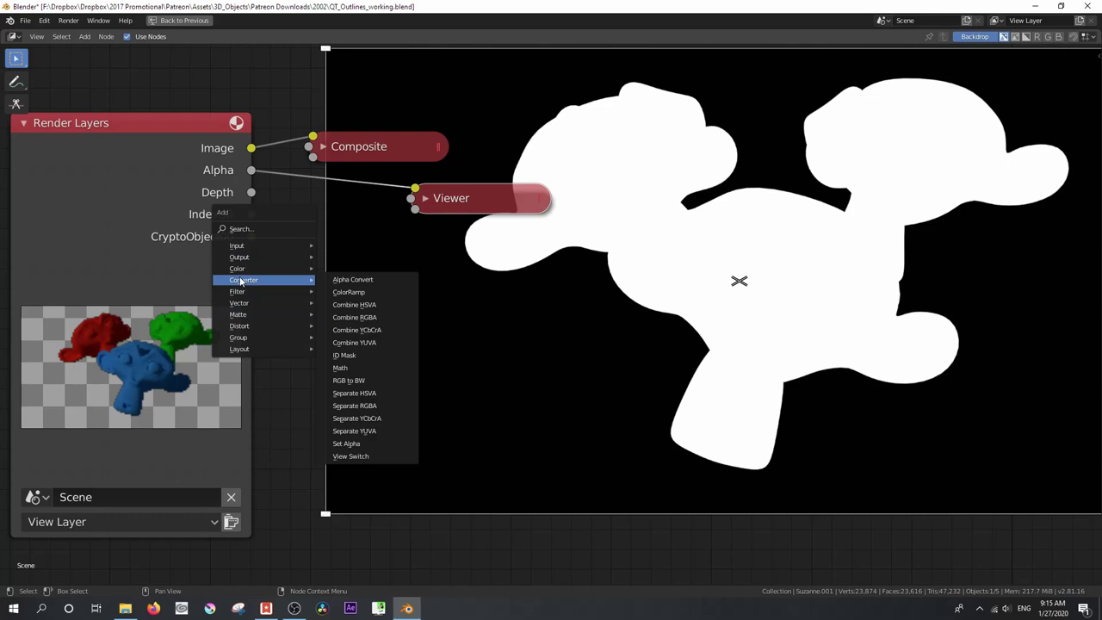
left_click(371, 354)
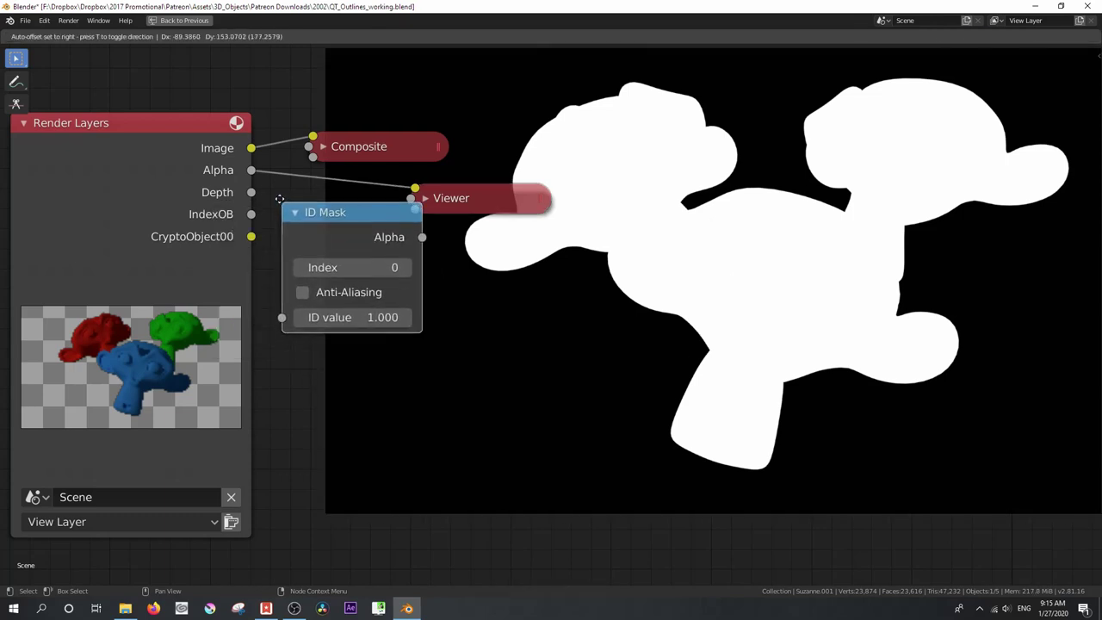
left_click(290, 232)
- Connect IndexOB to the ID Mask's ID value and its Alpha to the Viewer
left_click_drag(476, 201, 561, 223)
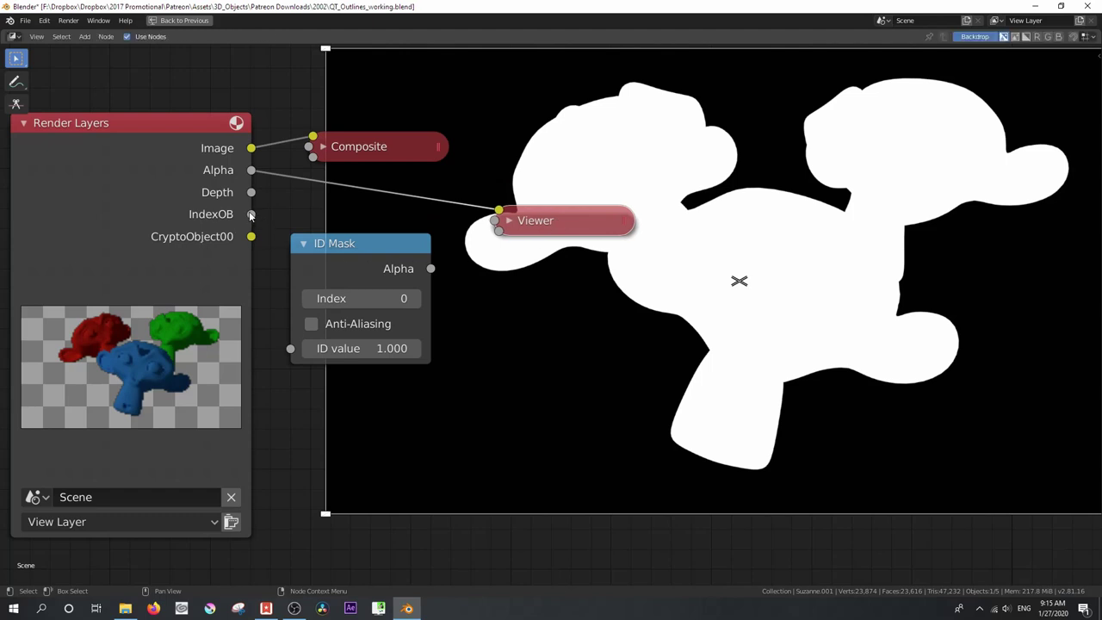
left_click(251, 215)
left_click_drag(251, 214, 293, 351)
left_click_drag(430, 269, 506, 213)
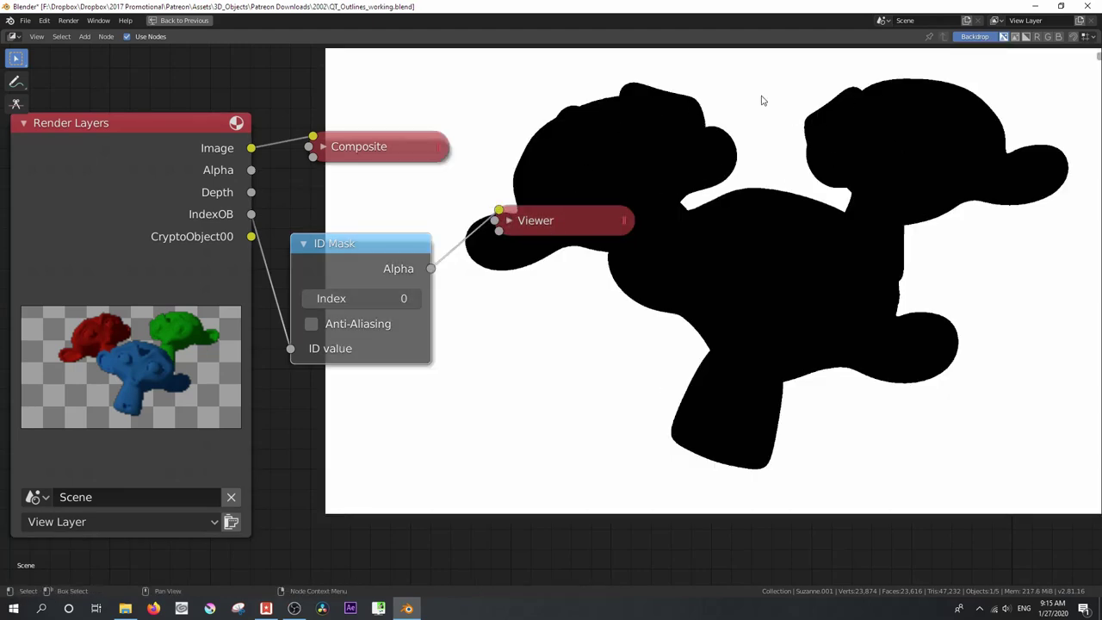
- Preview the ID Mask at index values 1, 2 and 3 in turn
left_click(417, 299)
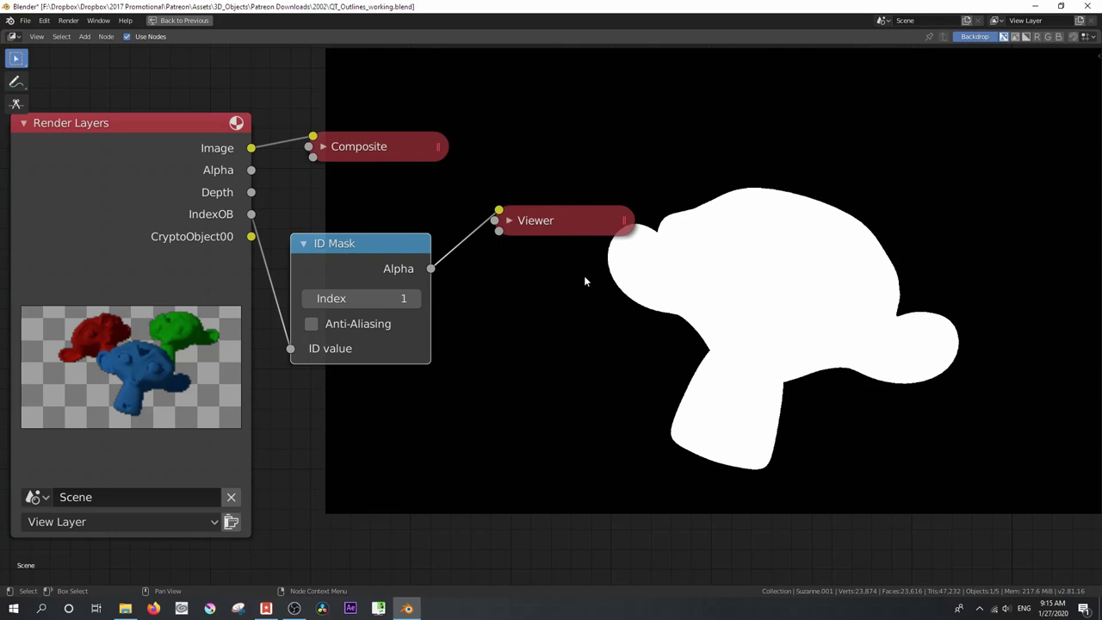
middle_click_drag(584, 281, 547, 275)
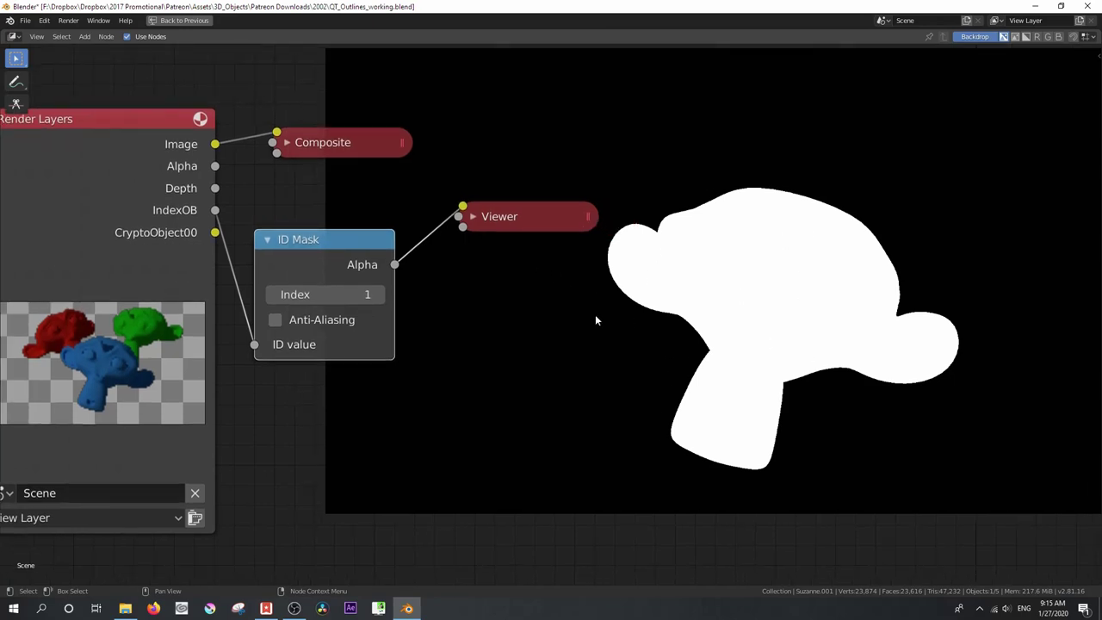
left_click(384, 301)
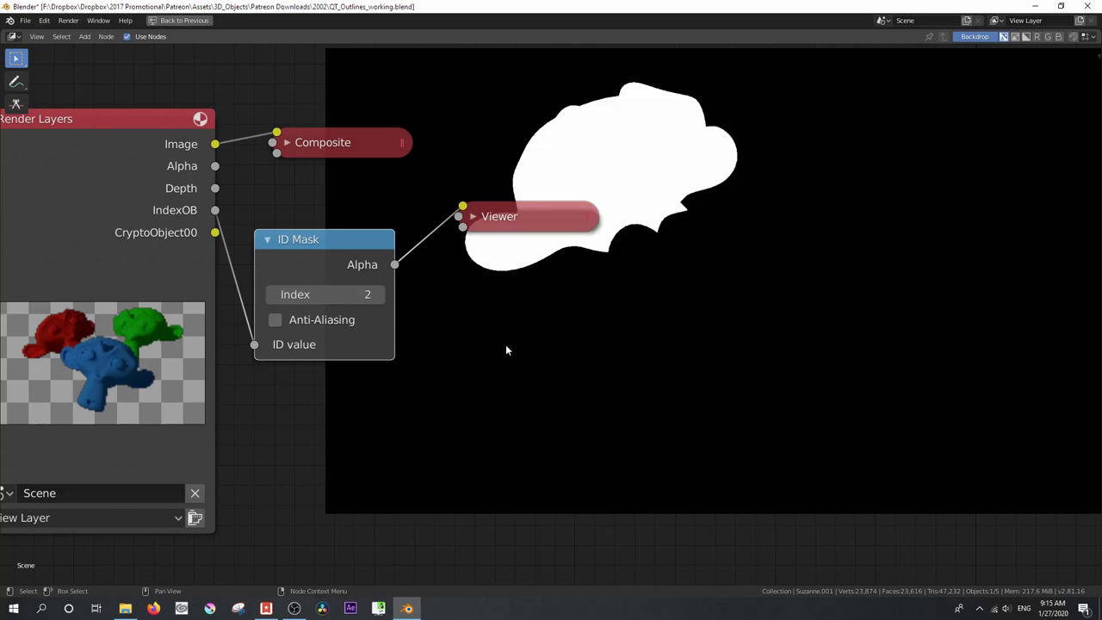
middle_click_drag(565, 244, 385, 373)
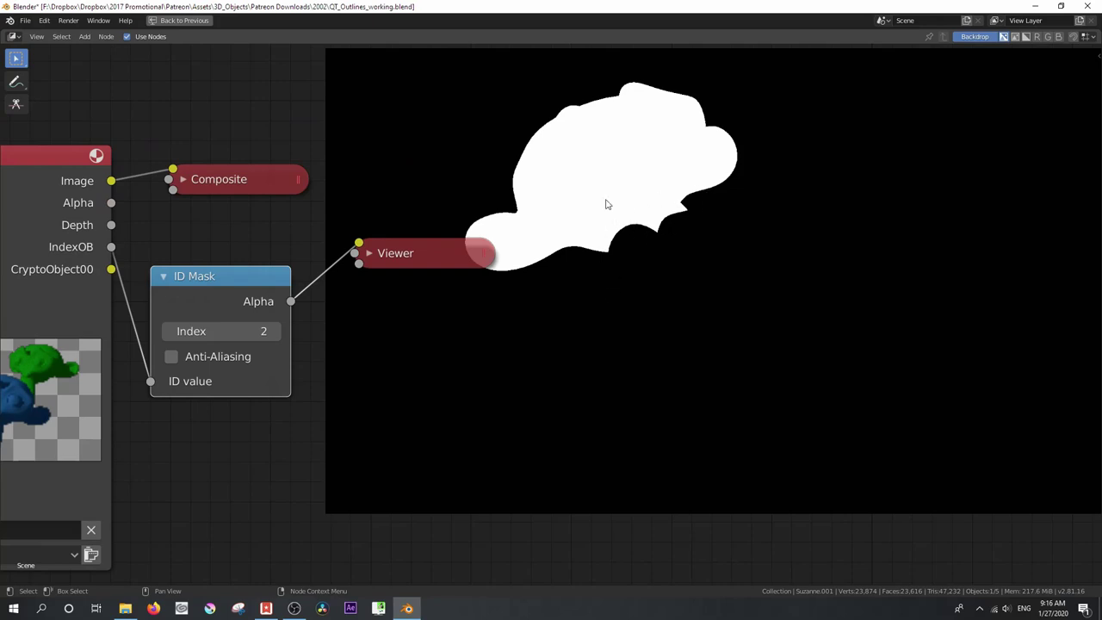
left_click(276, 331)
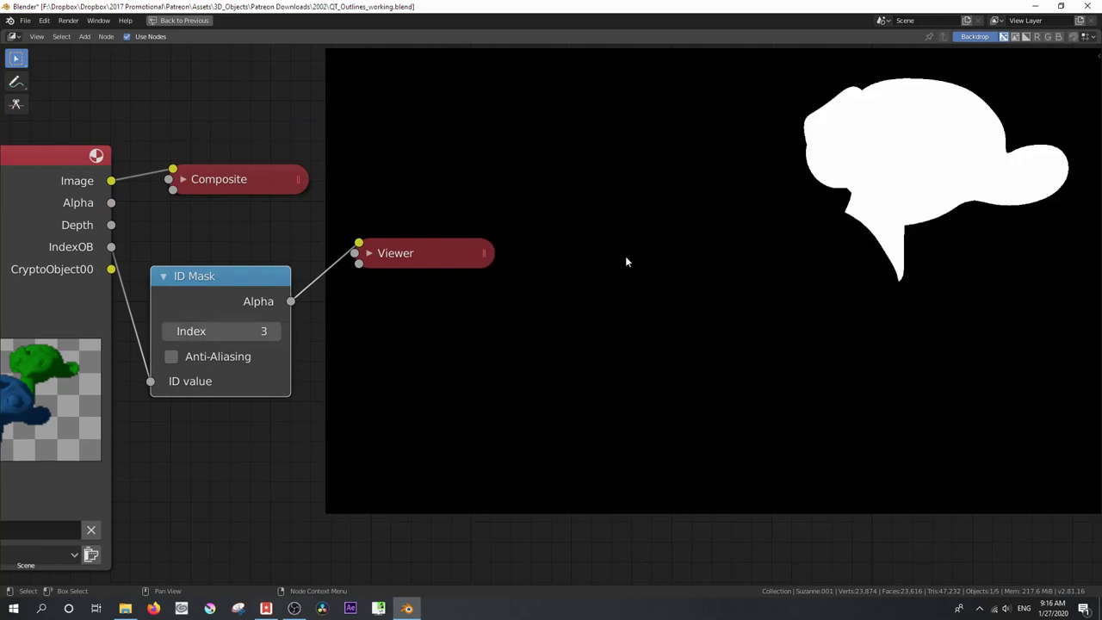
middle_click_drag(730, 247, 638, 274)
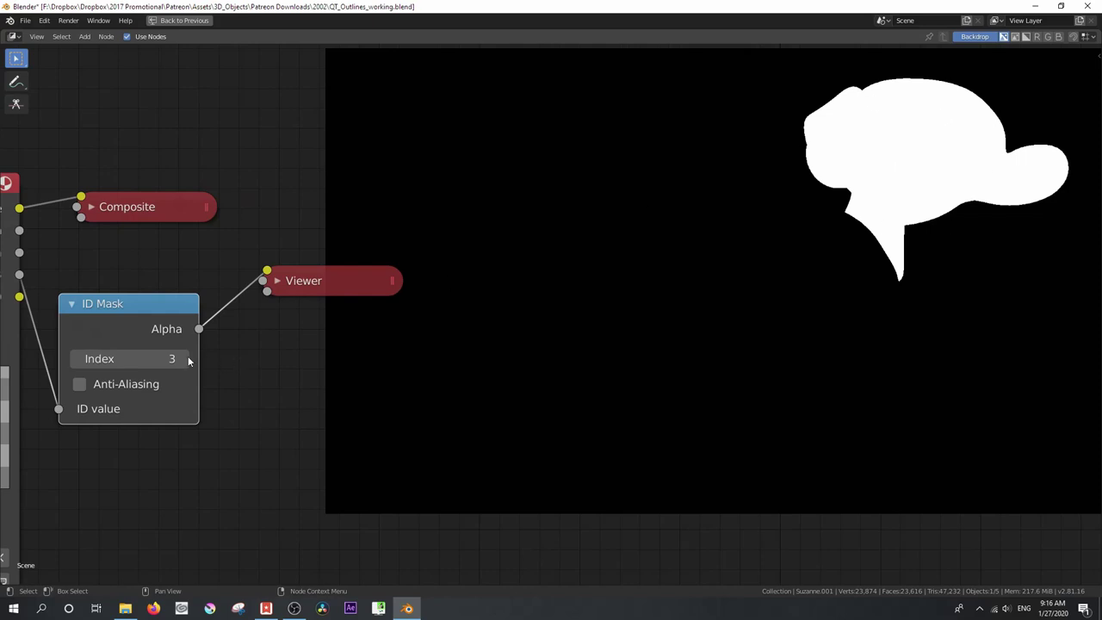
- Delete the ID Mask node from the compositor
middle_click_drag(254, 353, 384, 329)
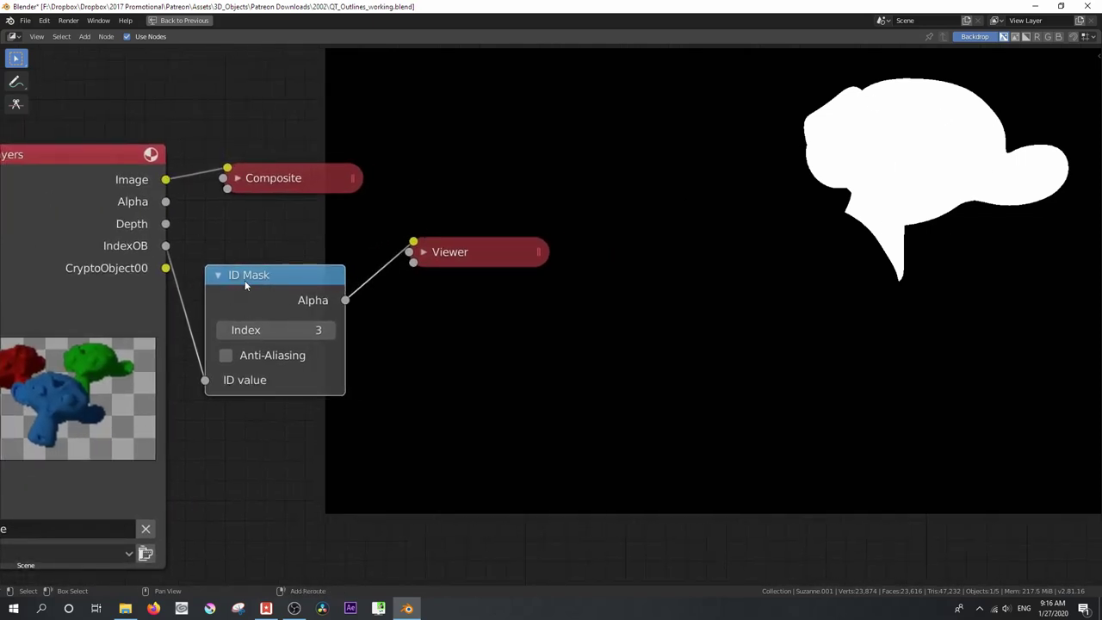
key("x")
key("shift+a")
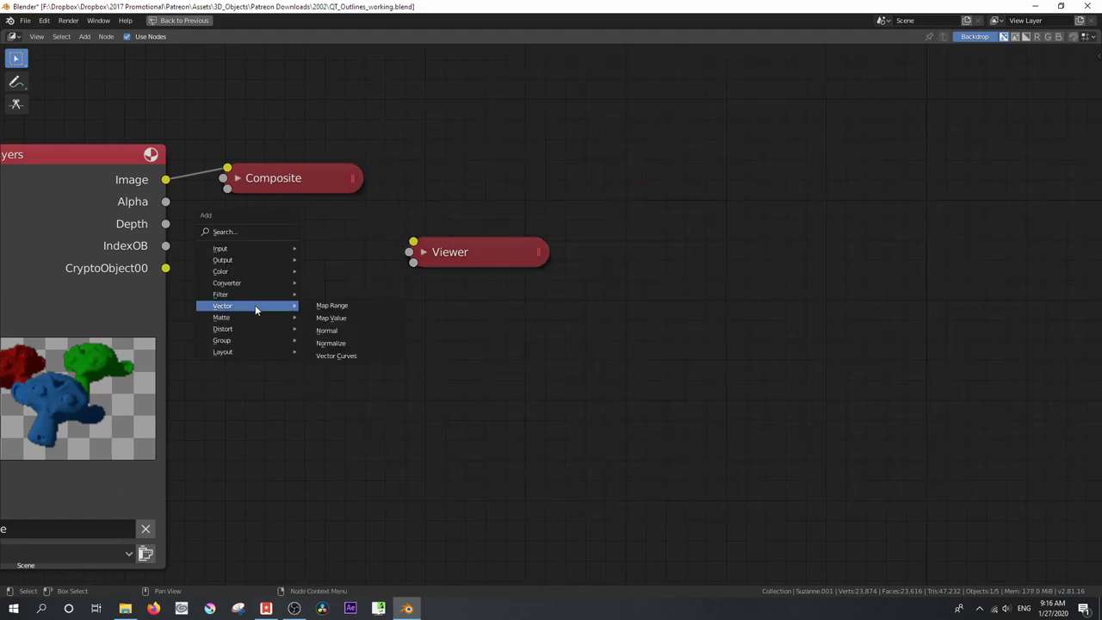
- Add a Cryptomatte node and remove its Crypto 02 and Crypto 01 layers in the sidebar
mouse_move(242, 317)
left_click(350, 380)
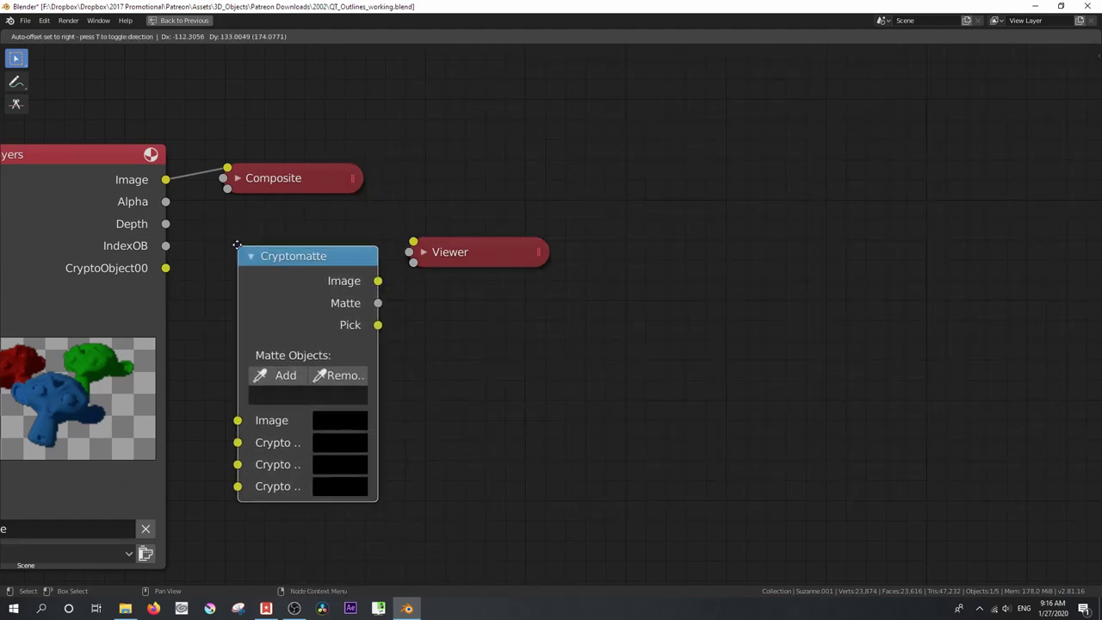
left_click(348, 365)
key("n")
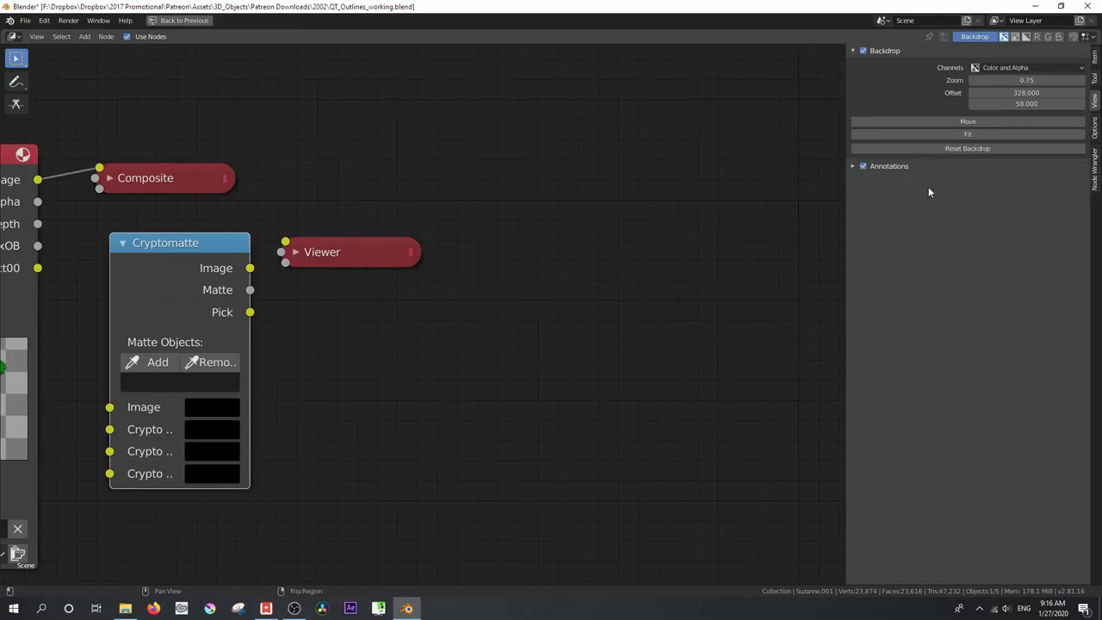
left_click(1095, 57)
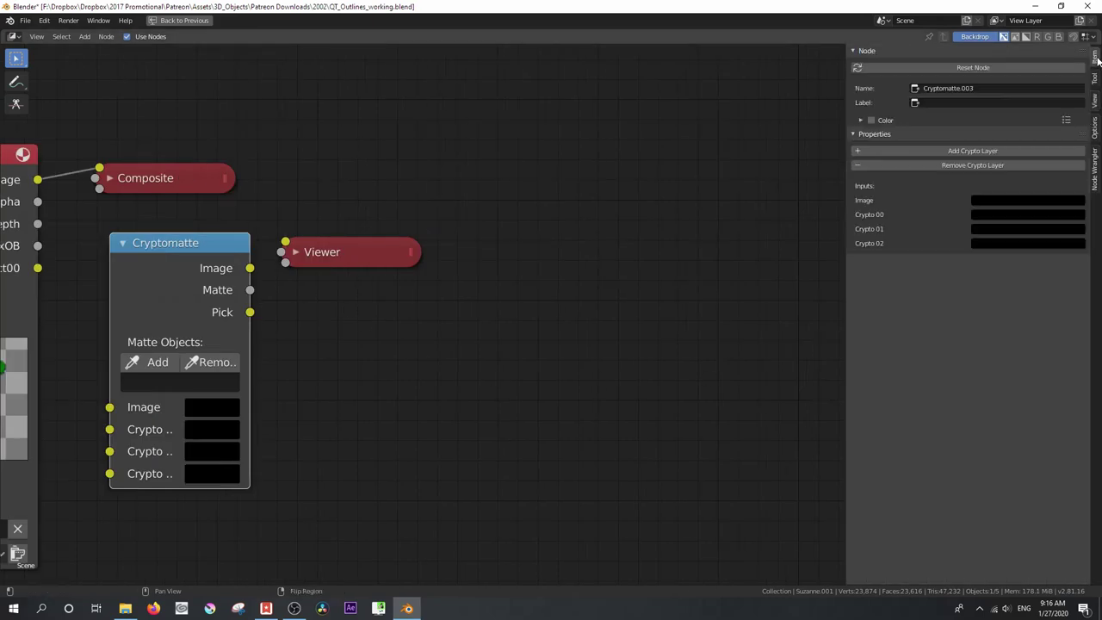
left_click(950, 165)
left_click(951, 165)
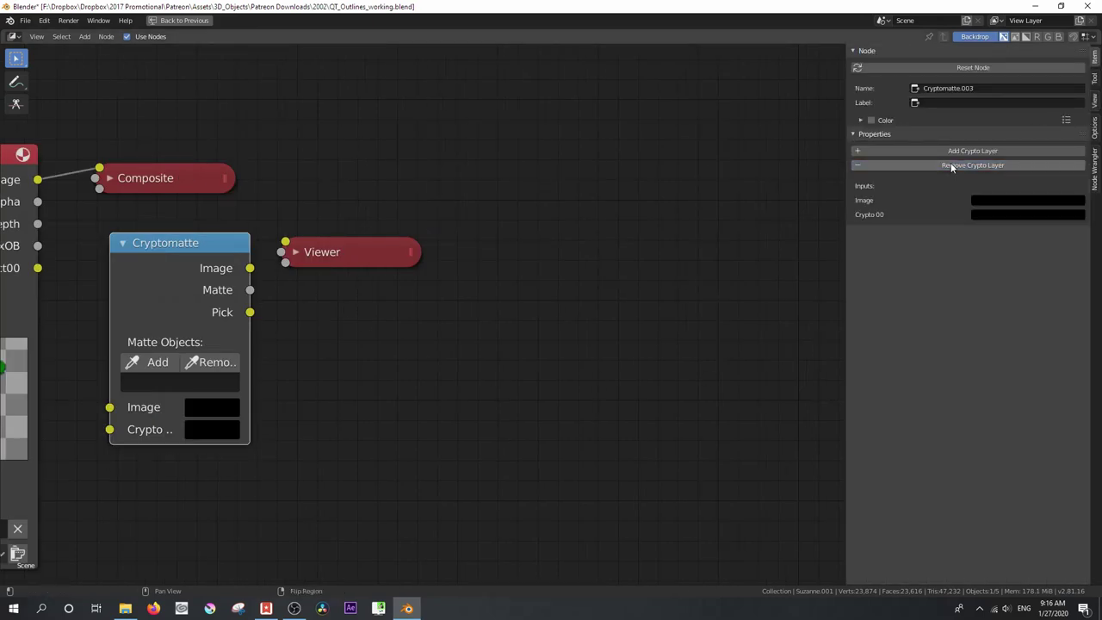
key("n")
- Connect Image and CryptoObject00 to the Cryptomatte and its Pick output to the Viewer
left_click_drag(166, 179, 240, 408)
left_click_drag(171, 272, 238, 428)
left_click_drag(377, 312, 415, 253)
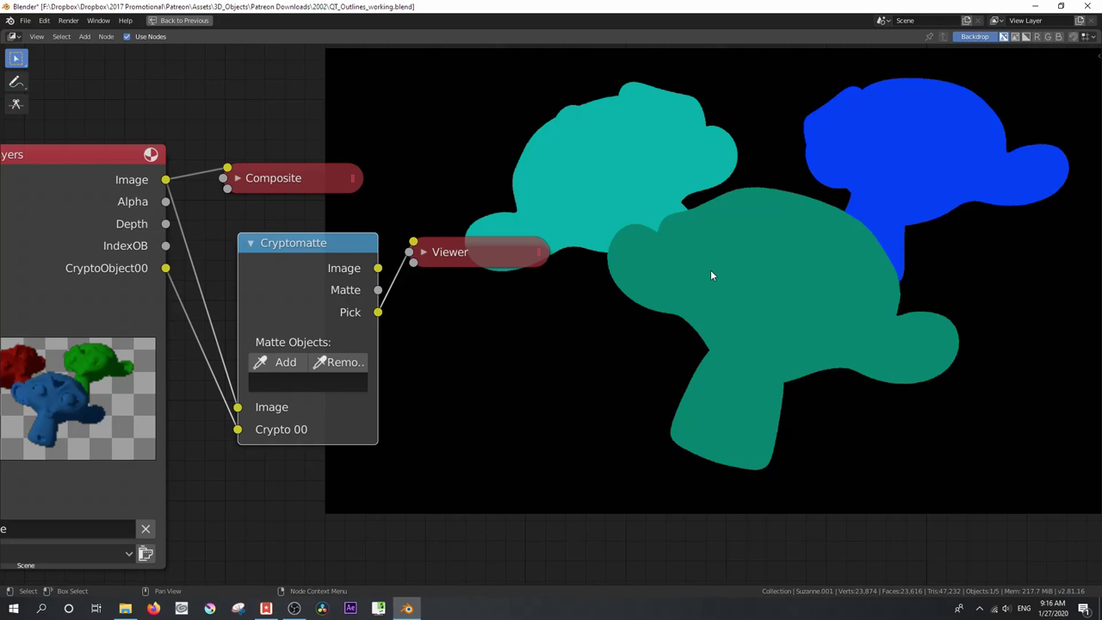
- Pick the front monkey as the Cryptomatte matte, preview it in the Viewer, then return to Pick
left_click(274, 365)
left_click(756, 284)
left_click_drag(378, 290, 413, 244)
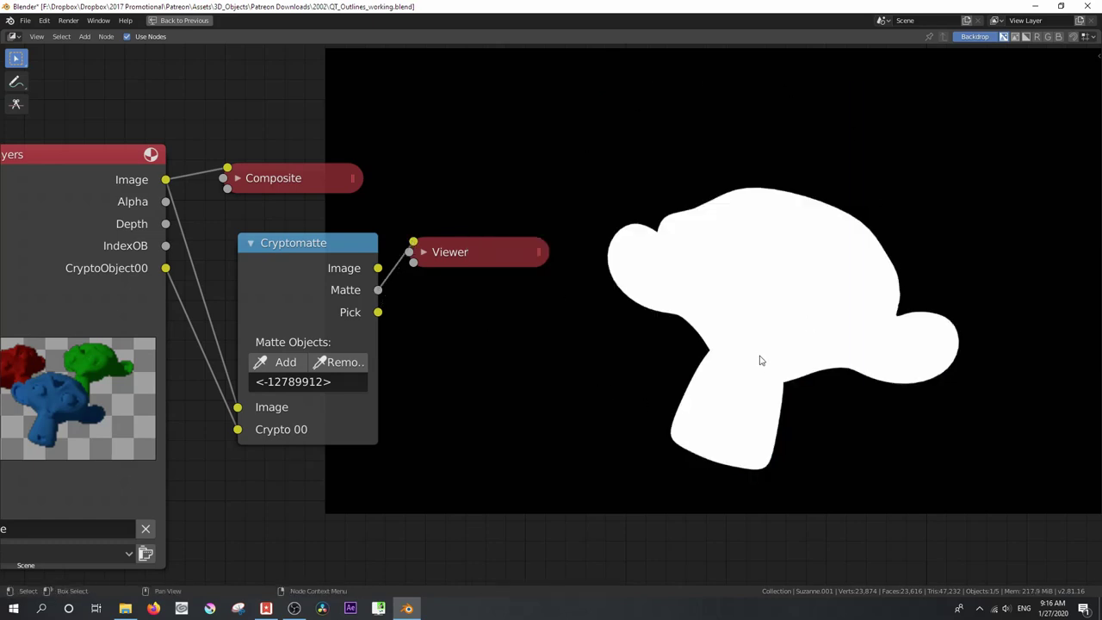
left_click_drag(378, 312, 414, 244)
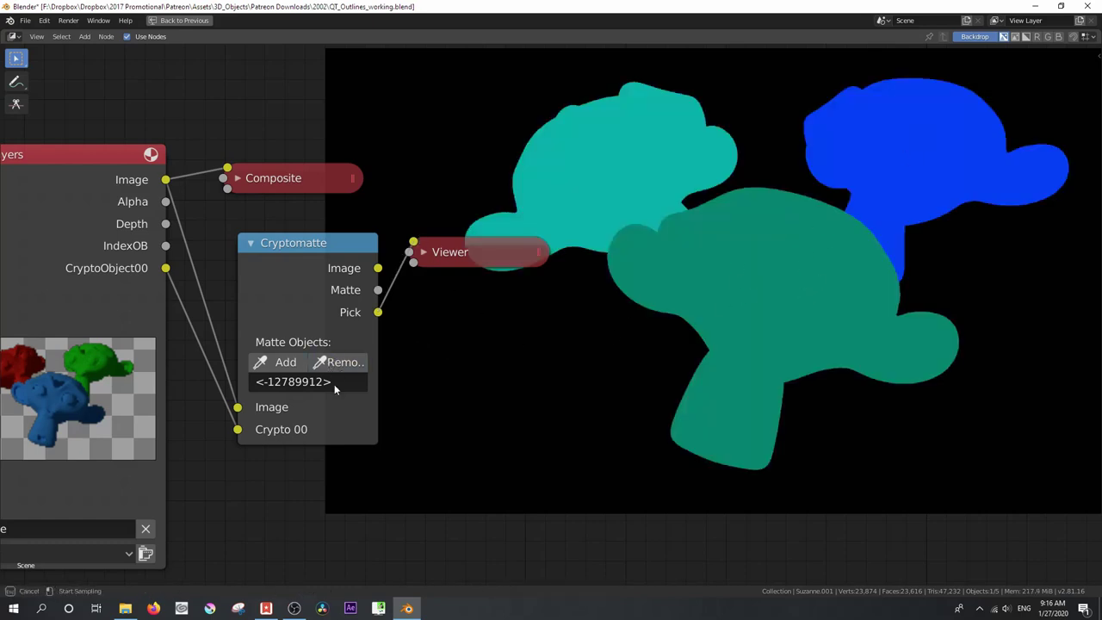
- Swap the matte from the front monkey to the upper-left monkey and preview its silhouette
left_click(339, 362)
left_click(778, 302)
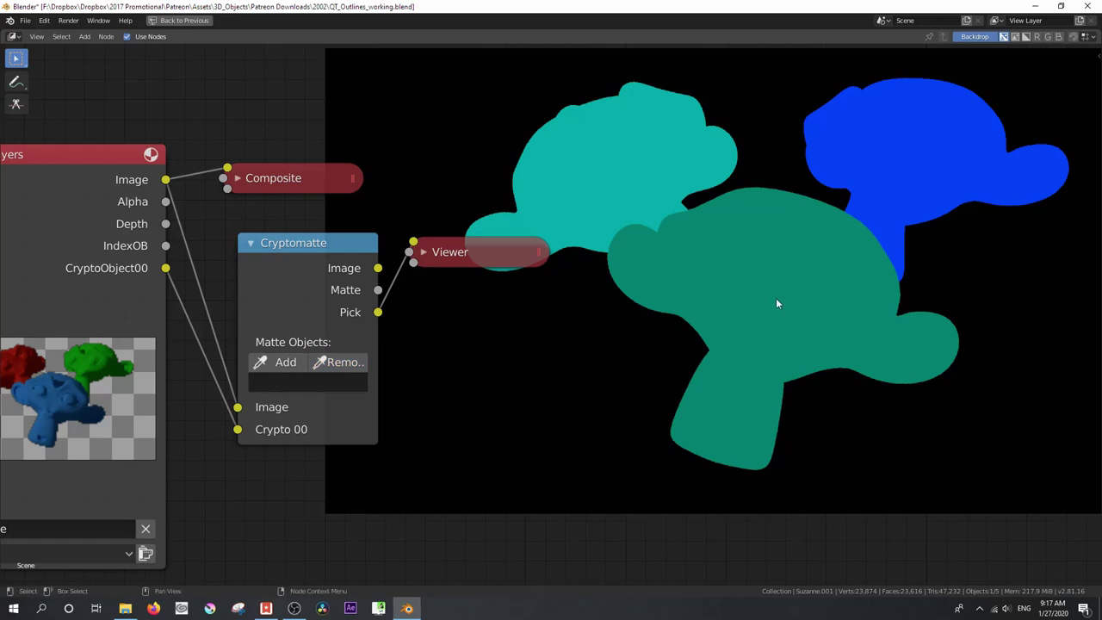
left_click(285, 362)
left_click(556, 181)
left_click_drag(383, 290, 417, 246)
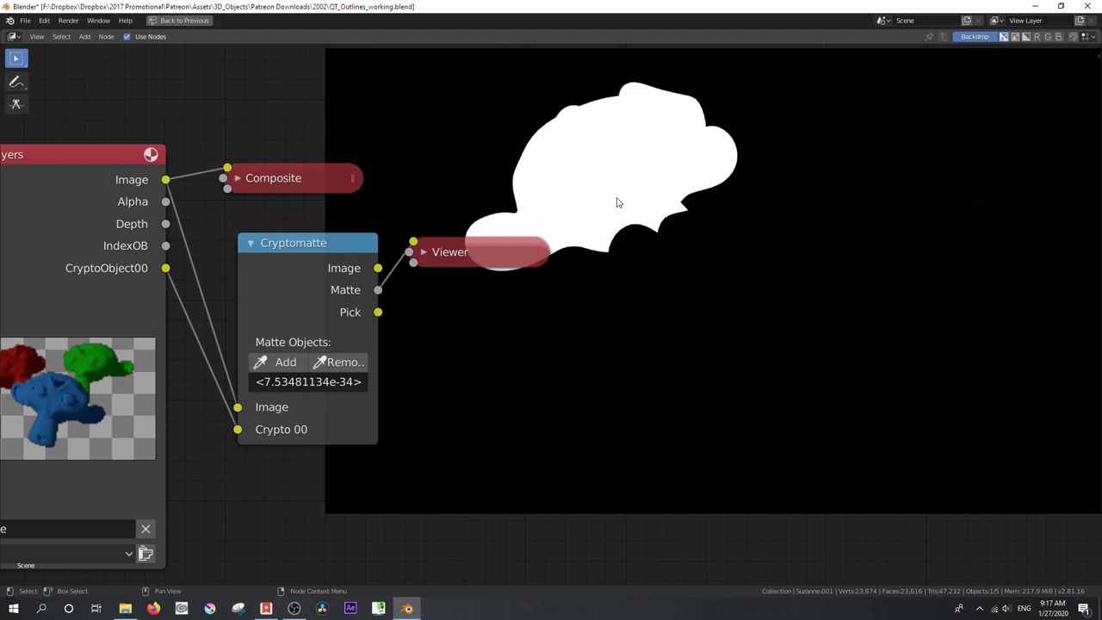
- Delete the Cryptomatte node and link Render Layers Alpha directly to the Viewer, moved lower
key("x")
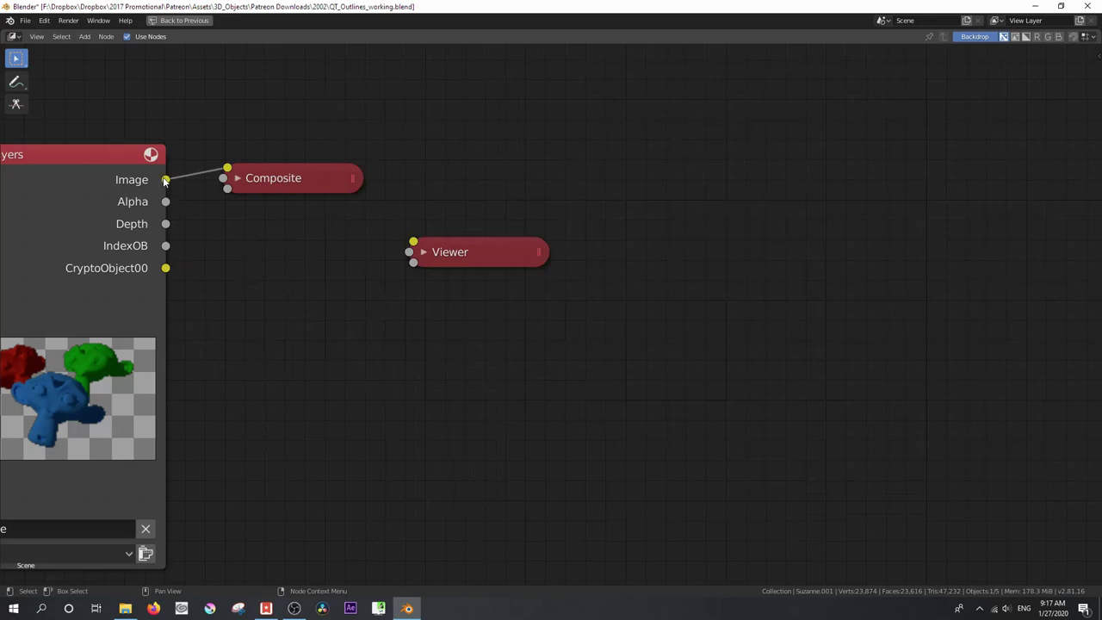
left_click_drag(176, 203, 414, 246)
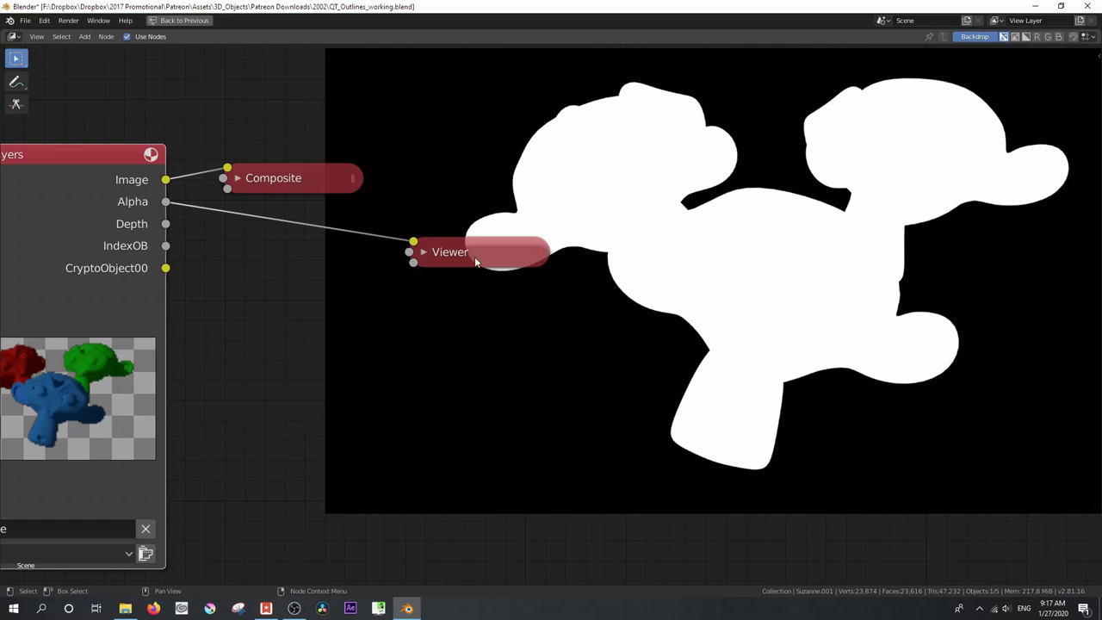
left_click_drag(475, 257, 453, 310)
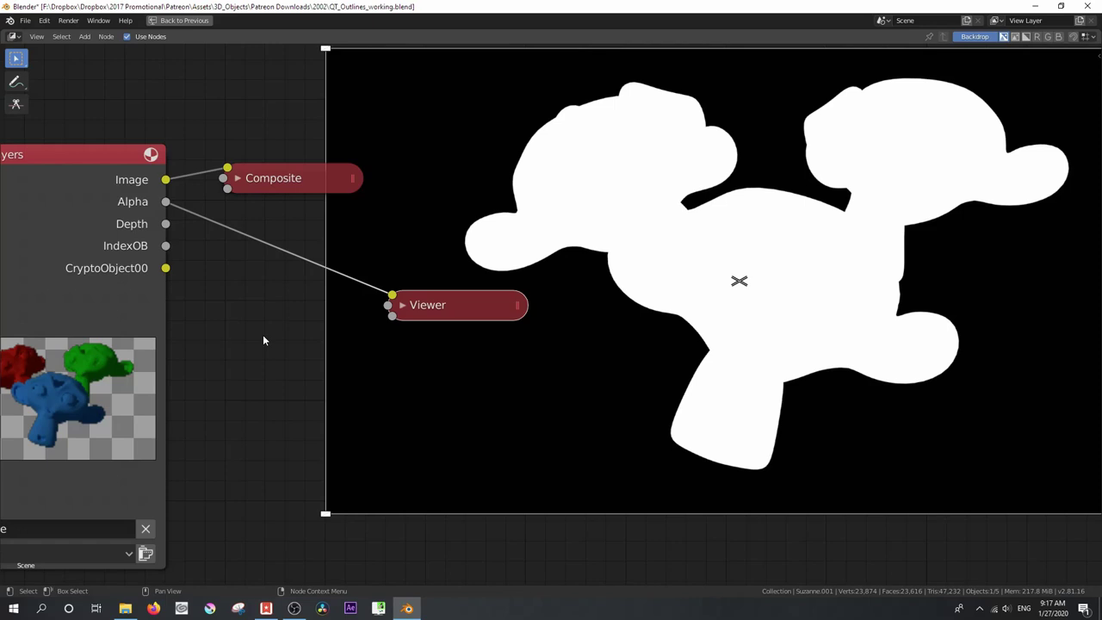
- Insert a Dilate/Erode node between Render Layers Alpha and the Viewer, then show its Mode choices
key("shift+a")
mouse_move(233, 314)
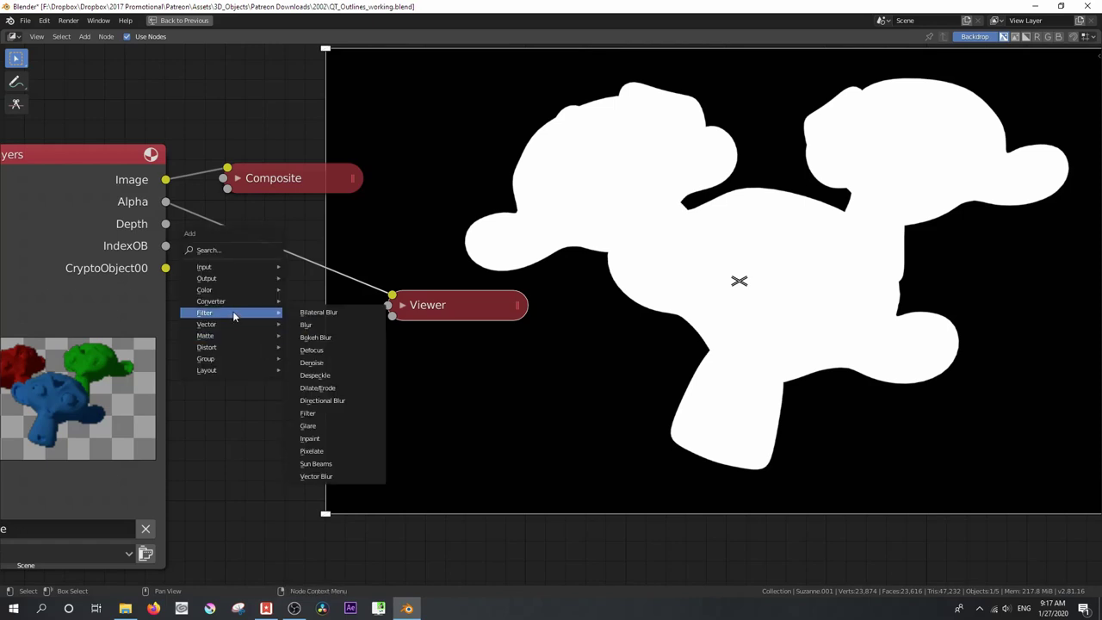
left_click(332, 387)
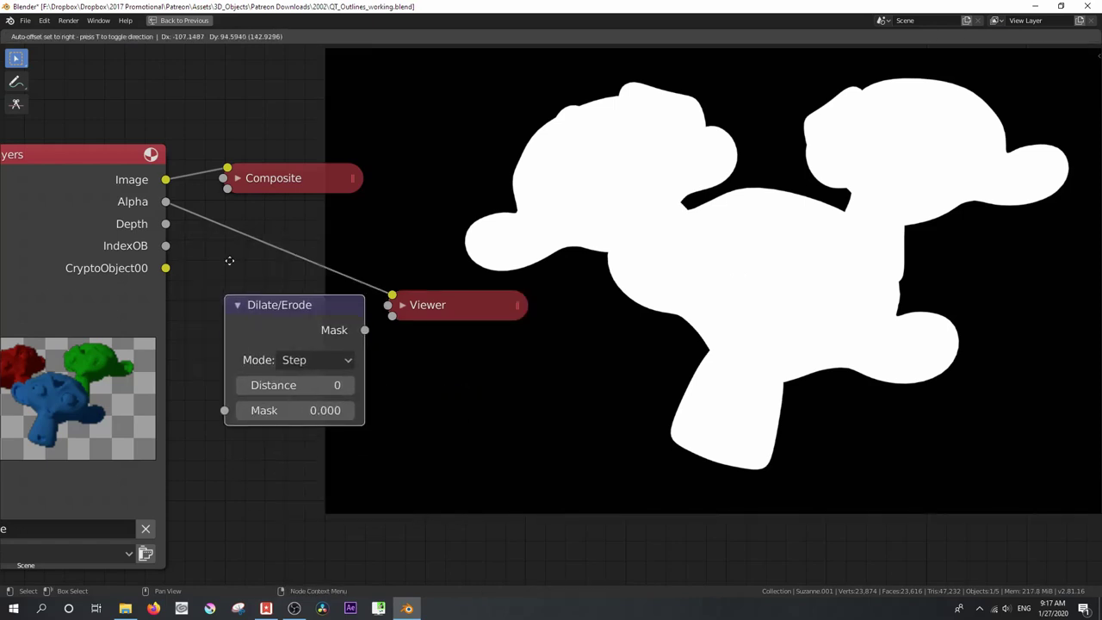
left_click(237, 238)
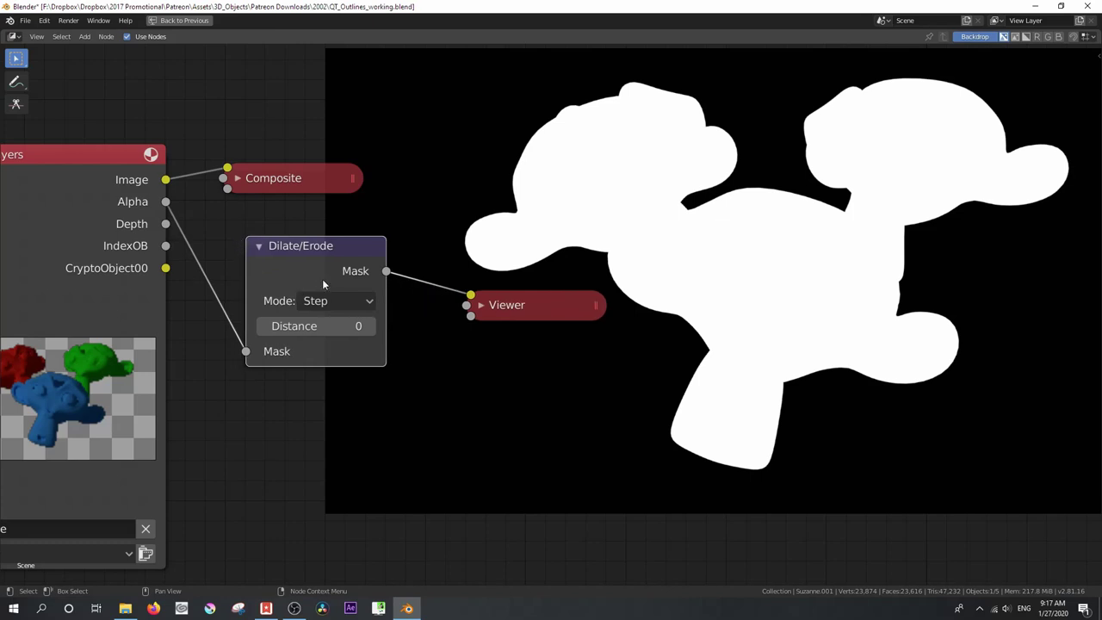
left_click(322, 301)
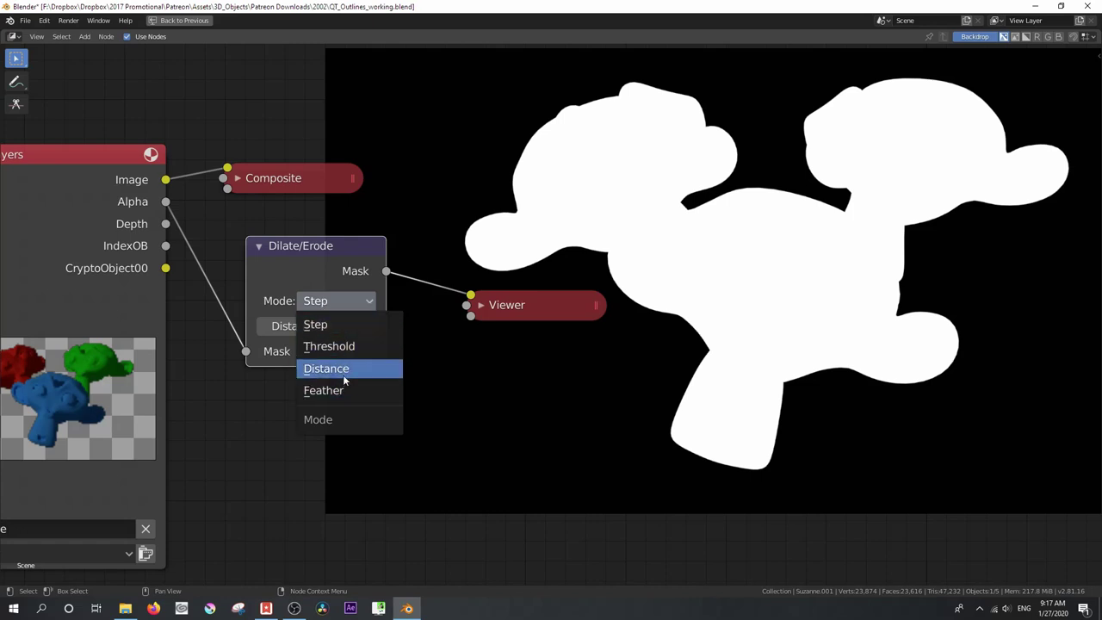
- Raise the Dilate/Erode Distance to 10 with the field's arrow
left_click(321, 325)
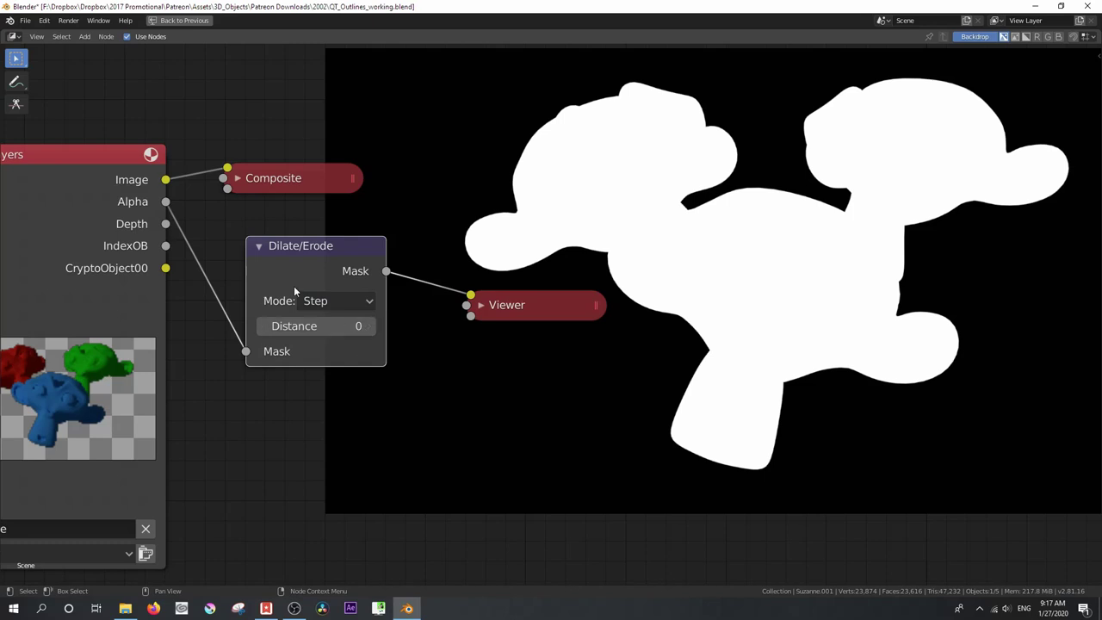
left_click(312, 300)
left_click(370, 326)
left_click(370, 326)
left_click(370, 326)
left_click(370, 326)
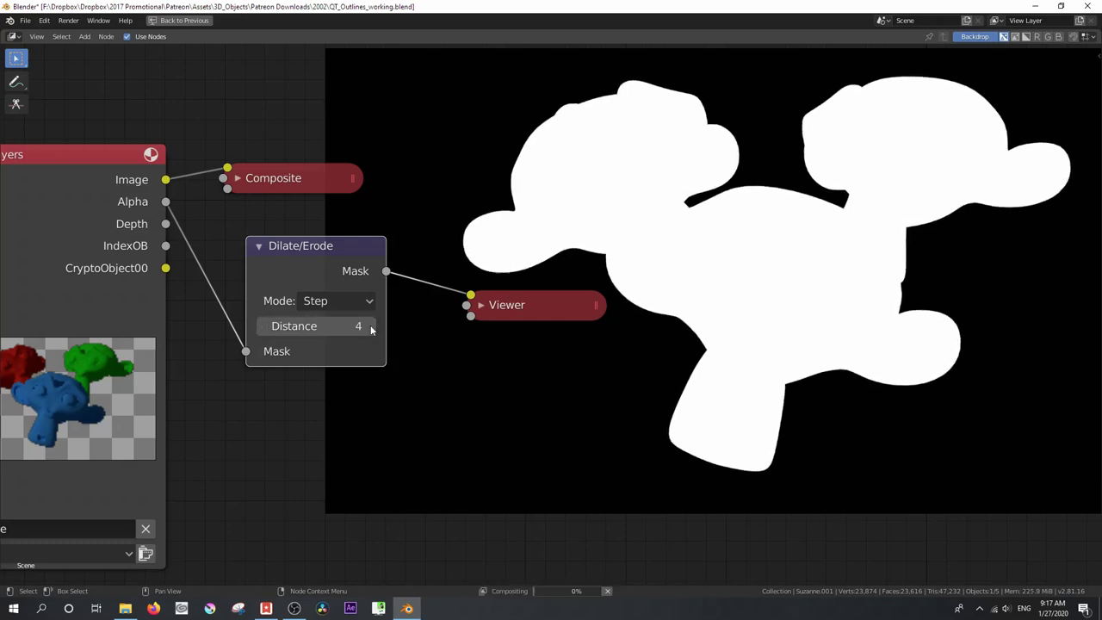
left_click(369, 325)
left_click(369, 326)
left_click(369, 326)
left_click(370, 326)
left_click(369, 325)
left_click(370, 325)
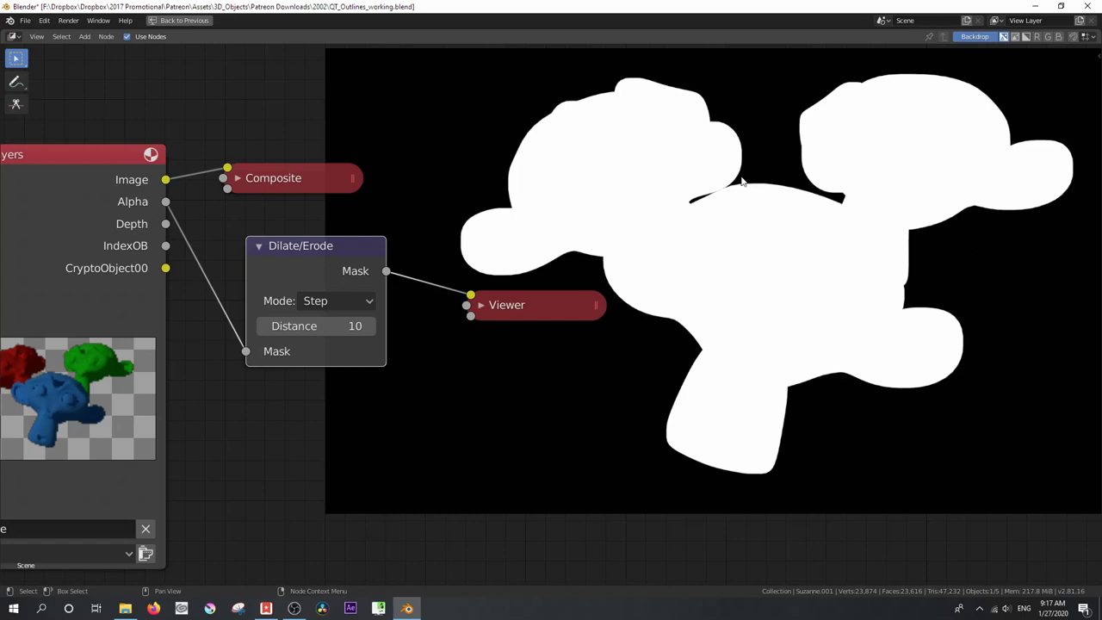
- Try Distance, then Feather mode with Linear falloff, returning the falloff to Smooth
left_click(367, 302)
left_click(345, 369)
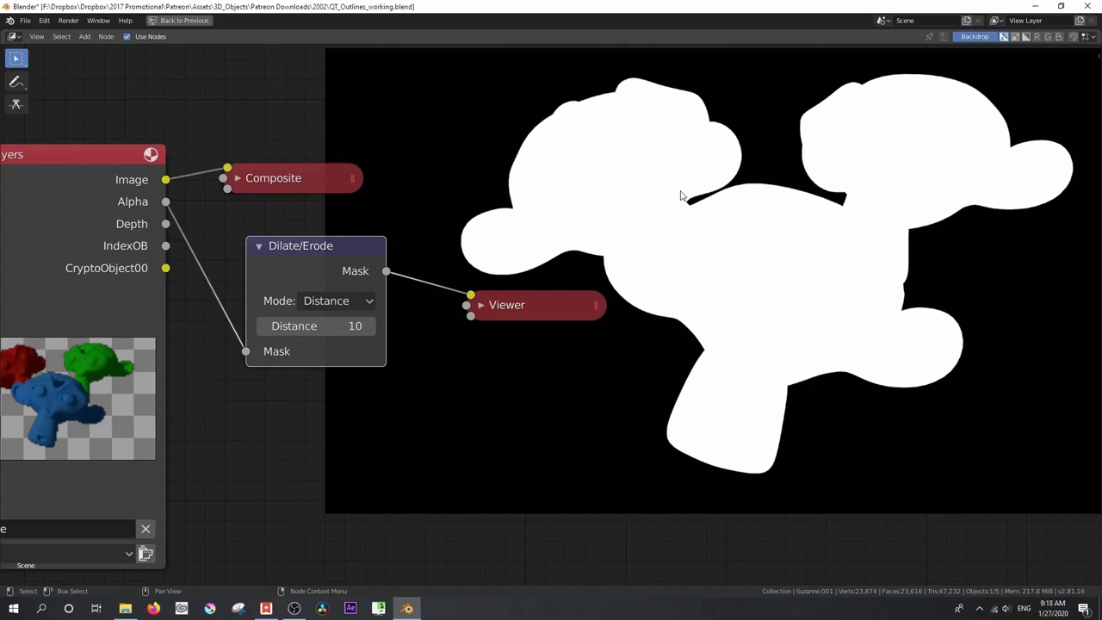
left_click(343, 302)
left_click(347, 389)
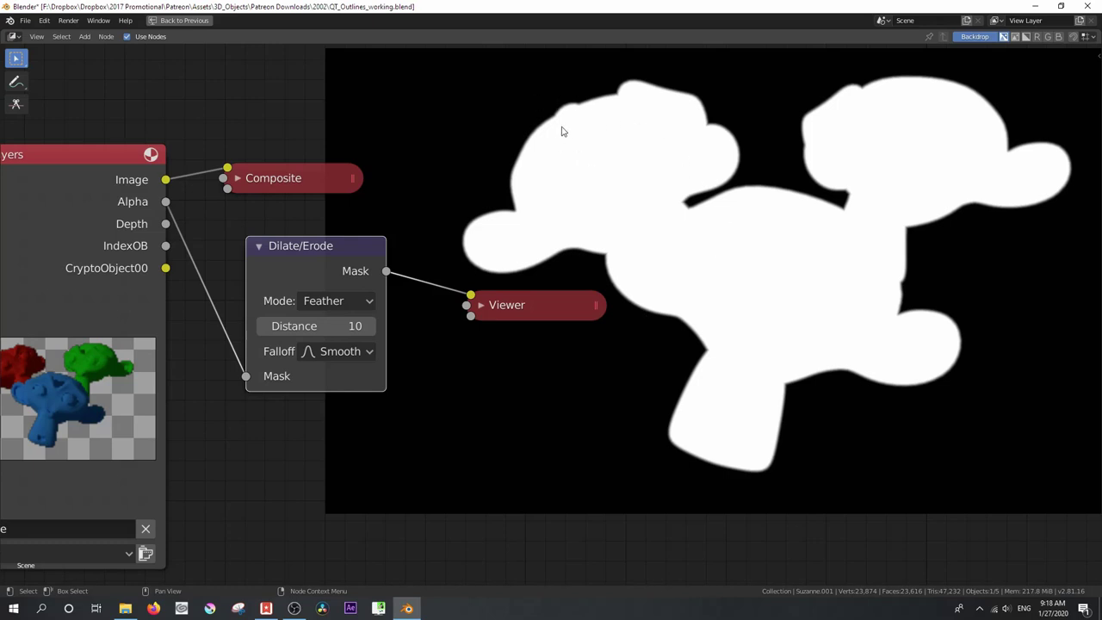
left_click(353, 351)
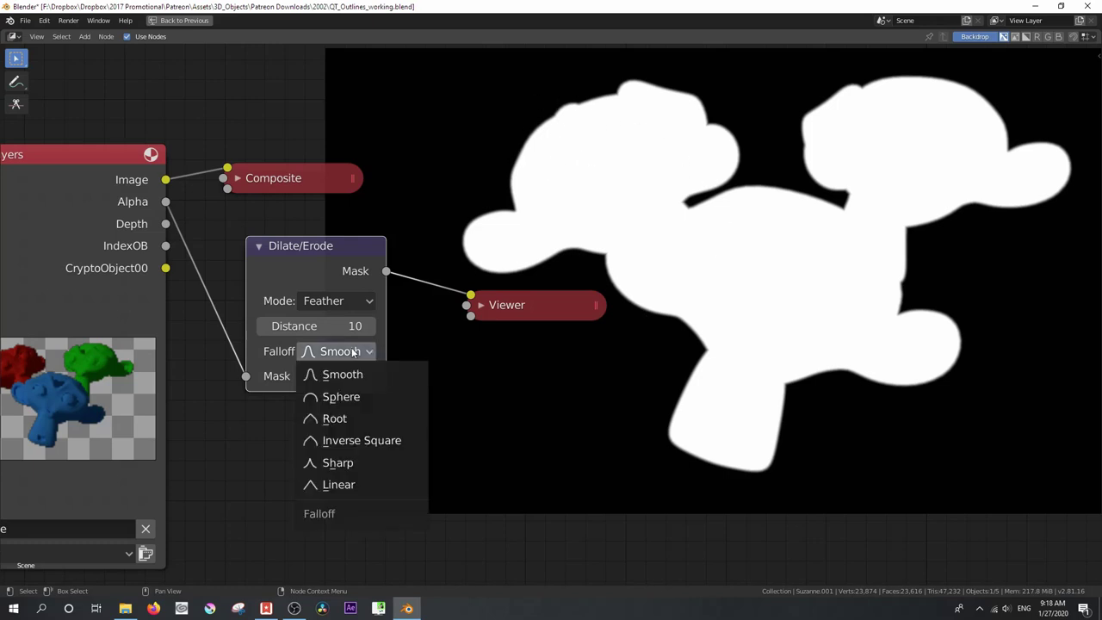
left_click(353, 485)
left_click(354, 353)
left_click(355, 376)
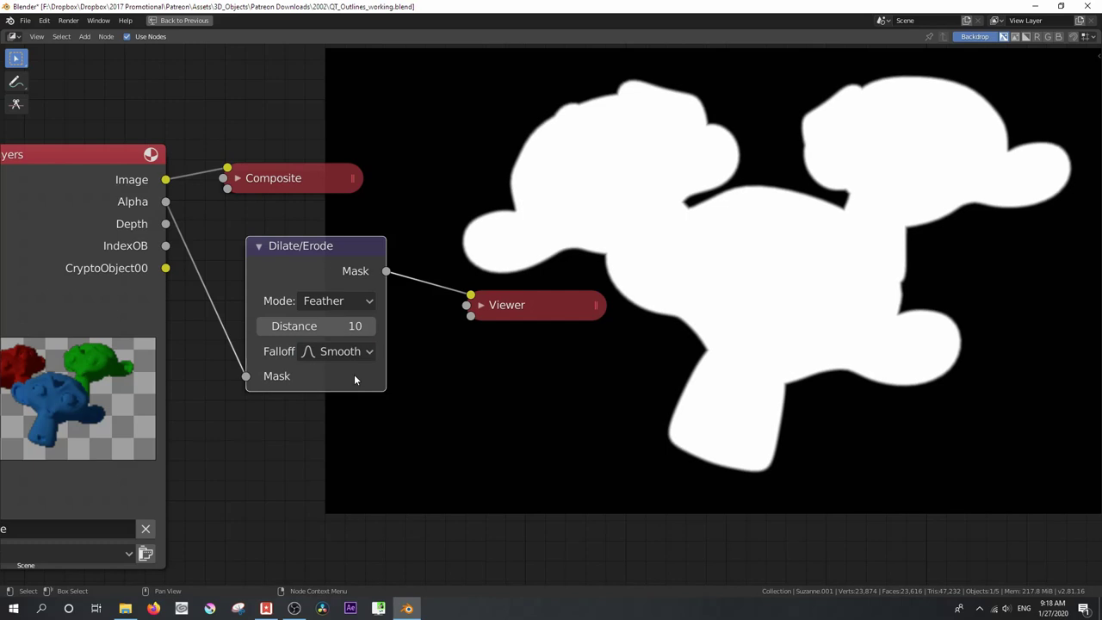
- Try Threshold mode, then settle the Dilate/Erode node on Distance mode
left_click(335, 306)
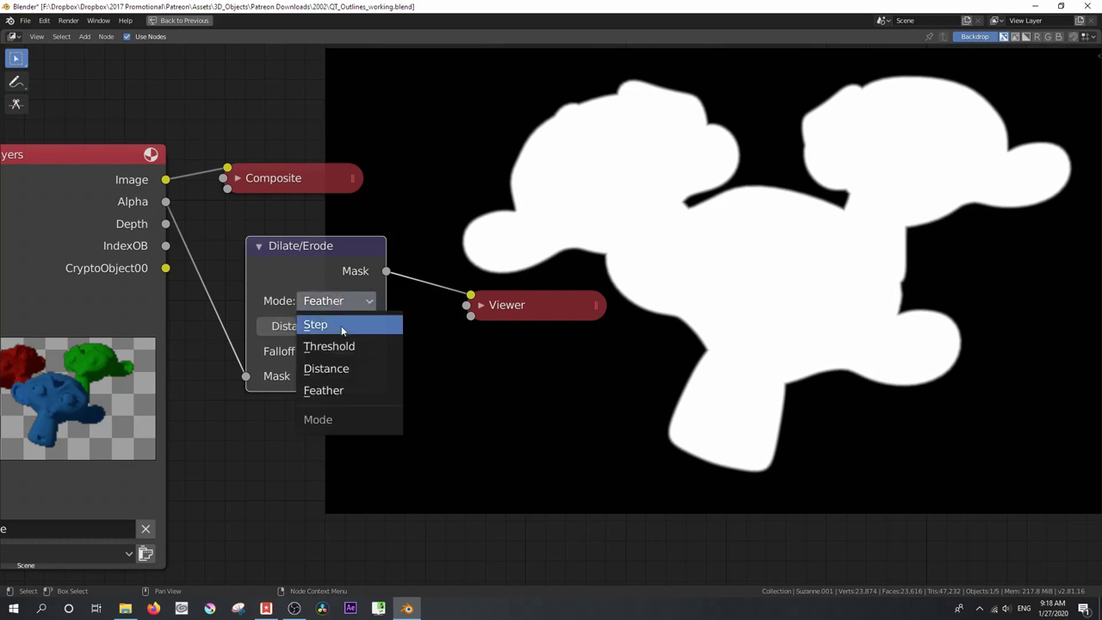
left_click(344, 346)
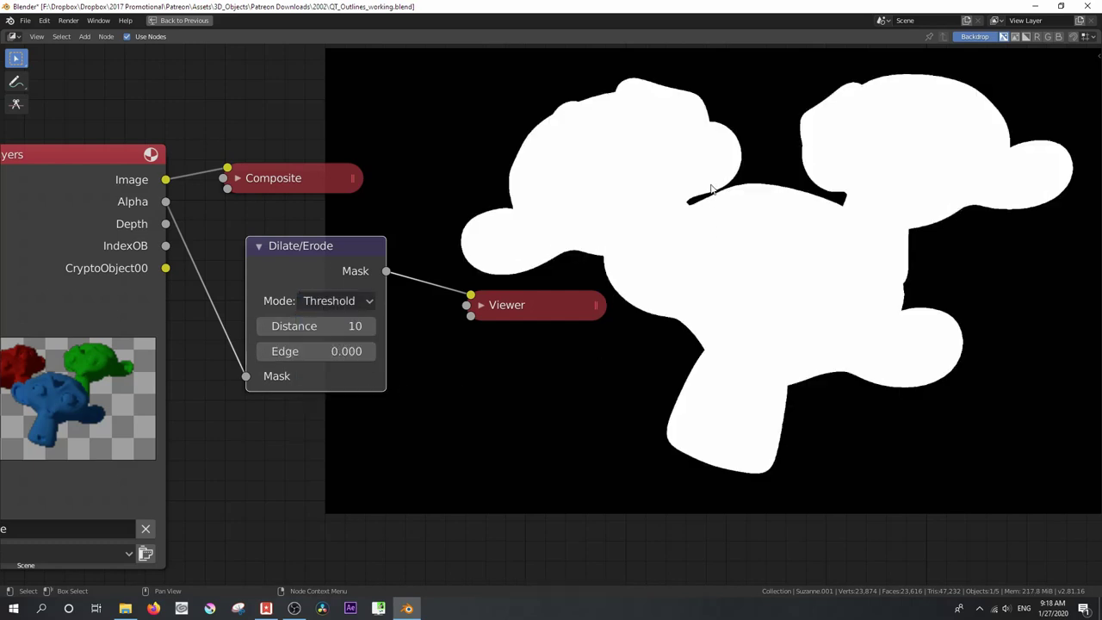
left_click(348, 303)
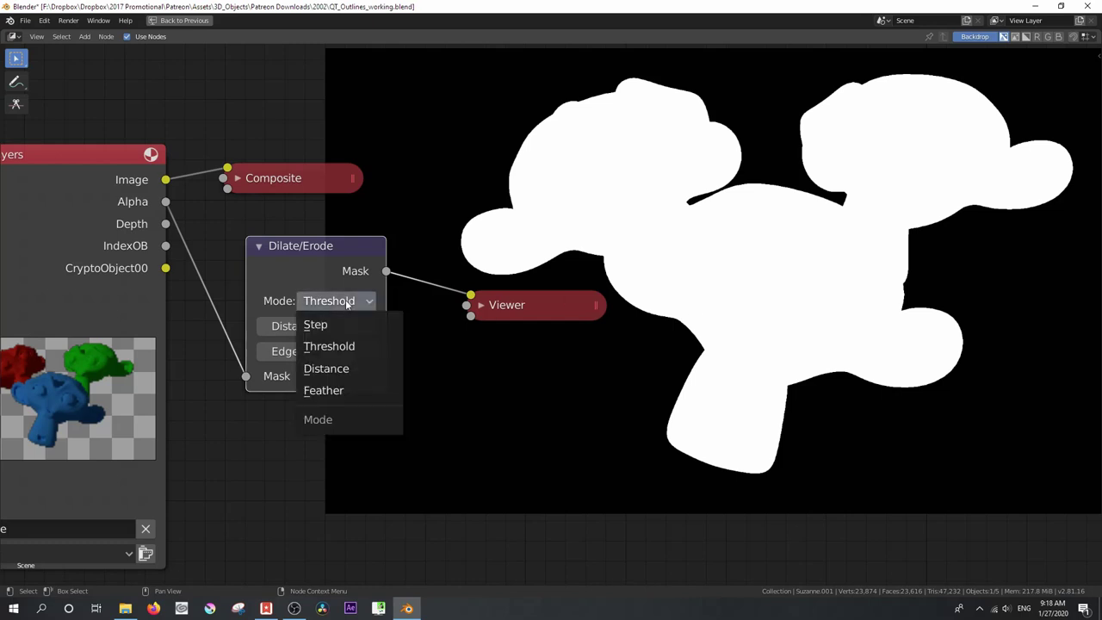
left_click(344, 366)
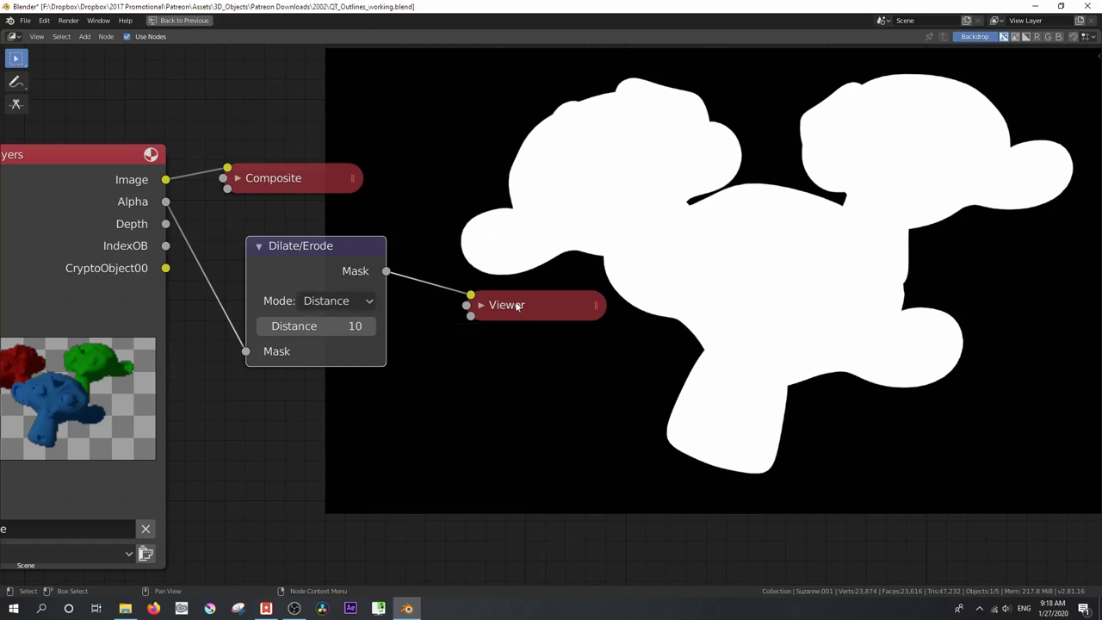
- Insert a Set Alpha node after Dilate/Erode with the dilated mask feeding its Alpha input
key("shift+a")
mouse_move(244, 295)
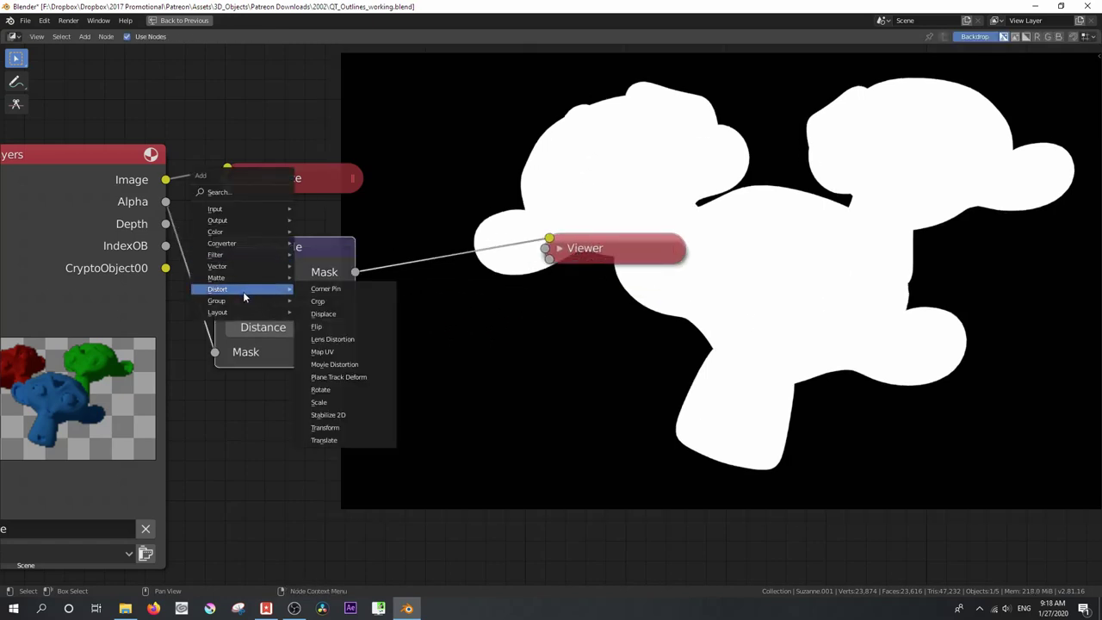
mouse_move(250, 243)
left_click(353, 406)
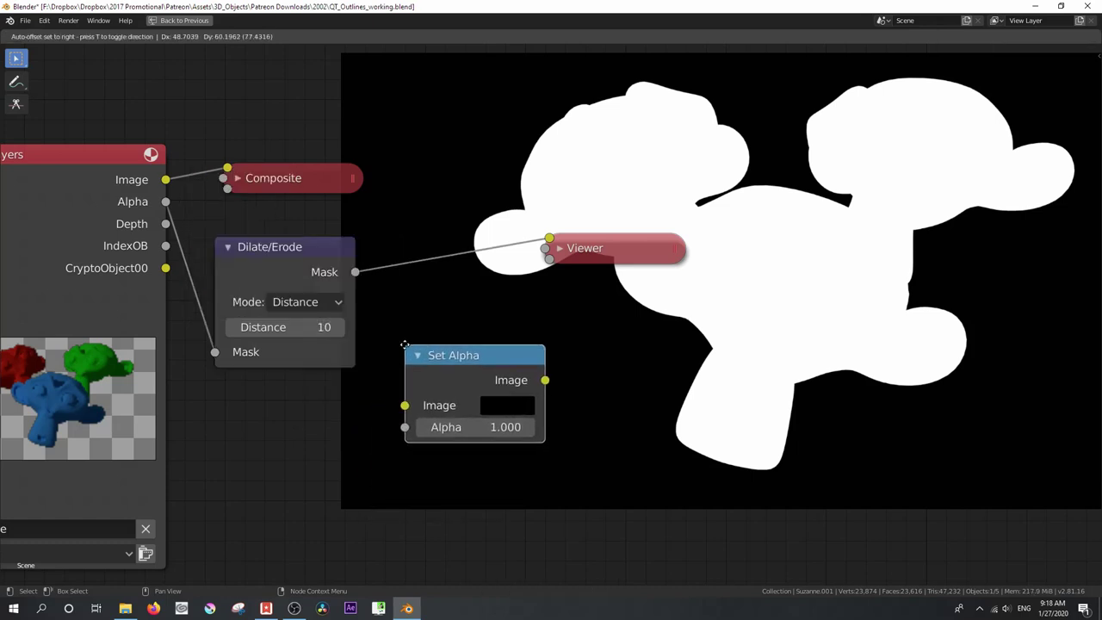
left_click(399, 223)
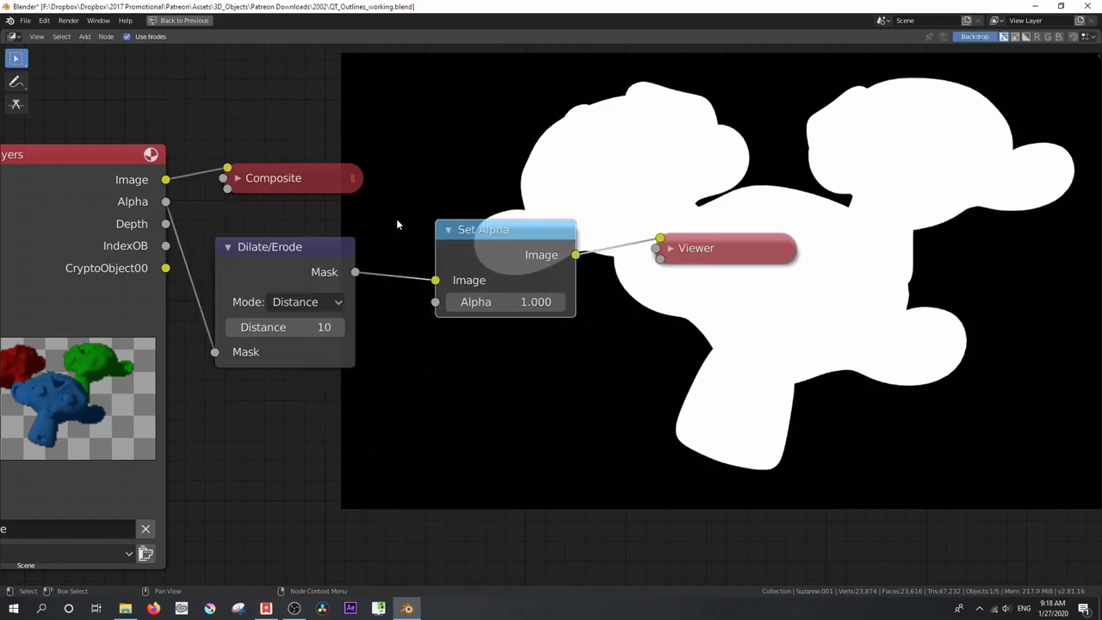
left_click_drag(435, 280, 442, 305)
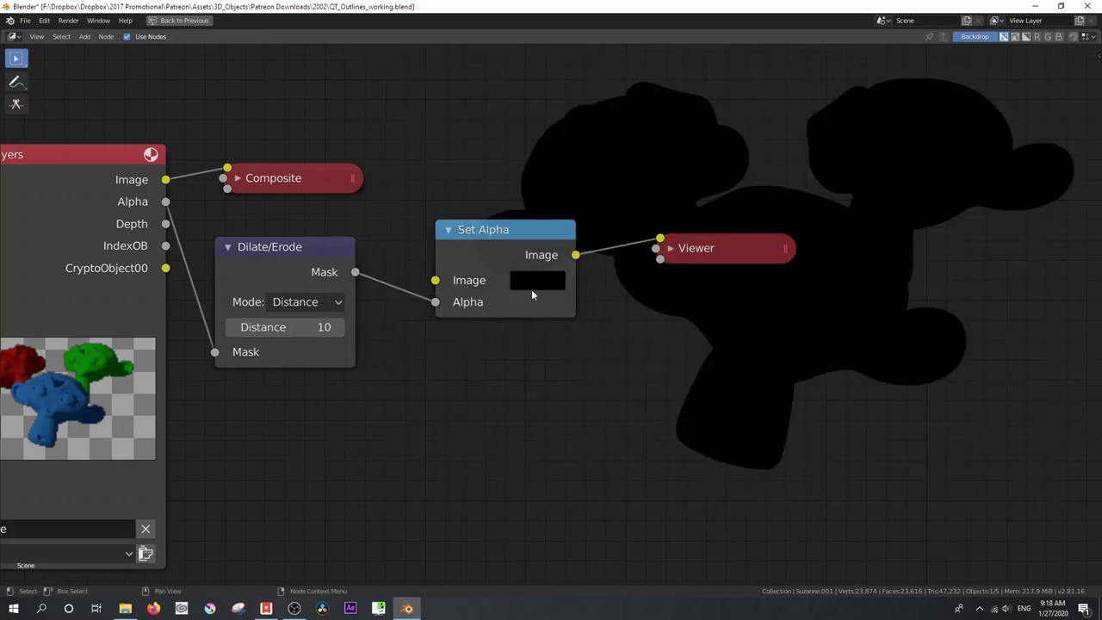
- Recentre the node tree and rearrange the Viewer and Set Alpha nodes
scroll(649, 308, "down", 1)
middle_click_drag(648, 307, 621, 365)
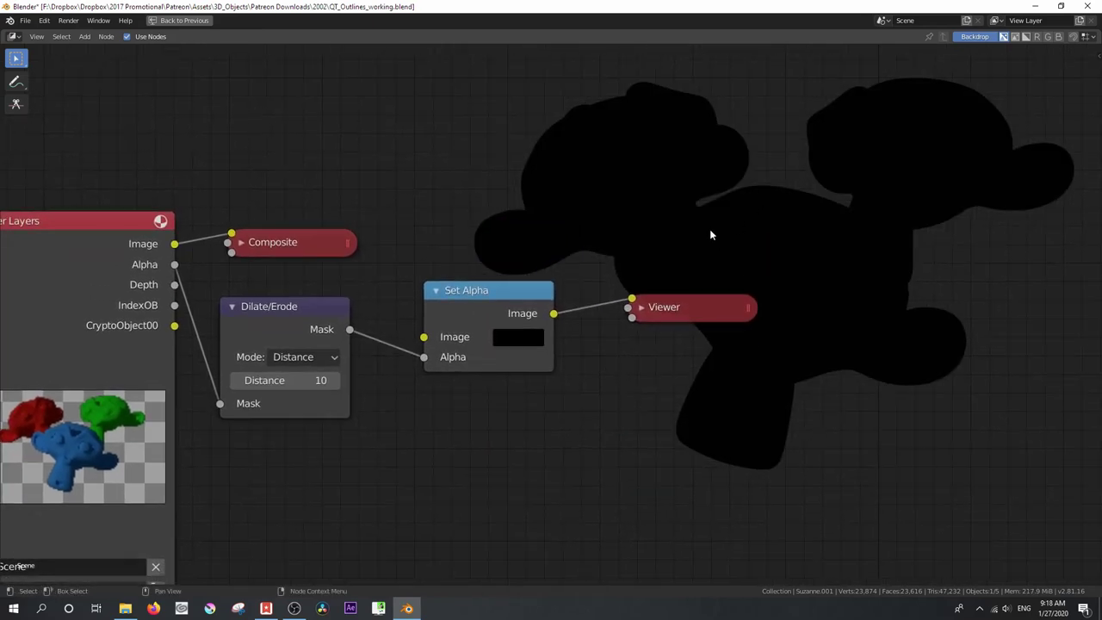
left_click_drag(678, 312, 746, 274)
left_click_drag(481, 292, 440, 308)
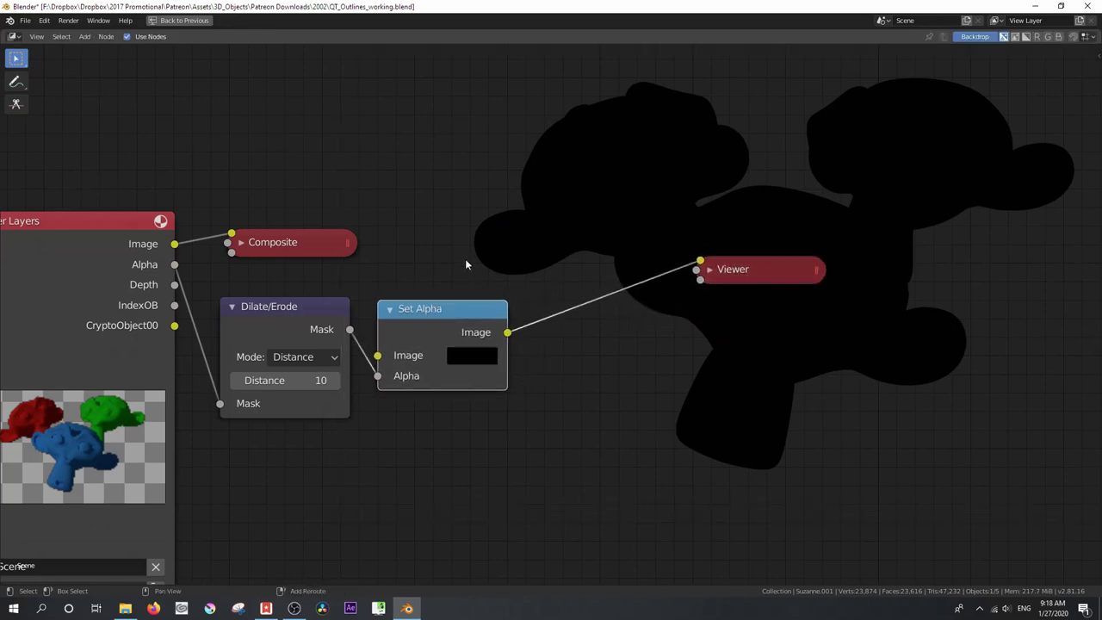
key("shift+a")
- Add an Alpha Over node layering the Render Layers image over the black silhouette
mouse_move(436, 249)
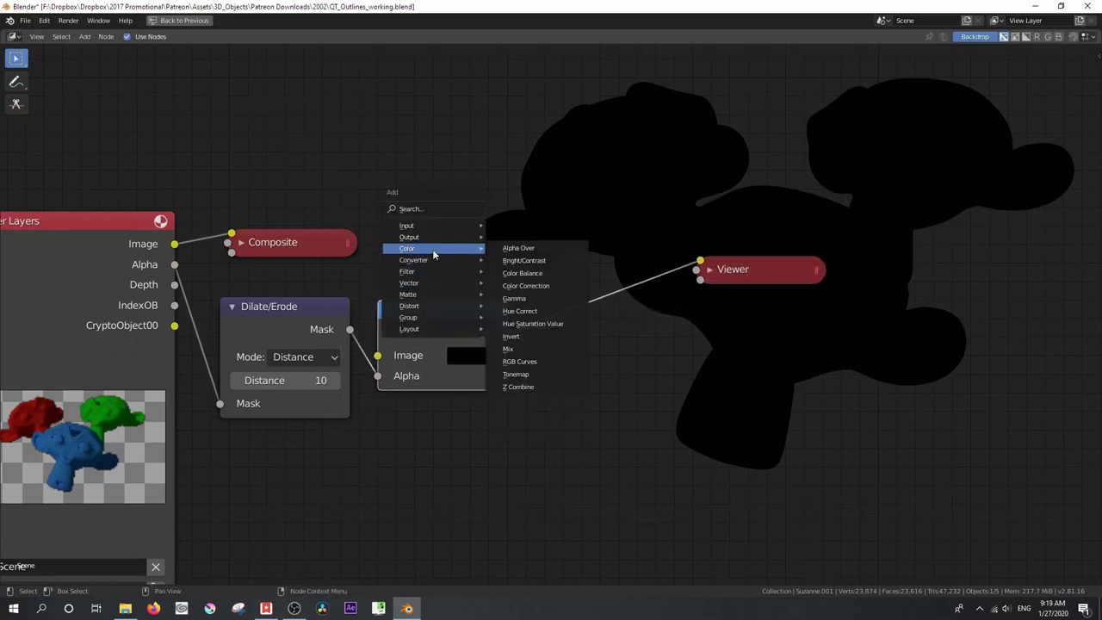
left_click(524, 249)
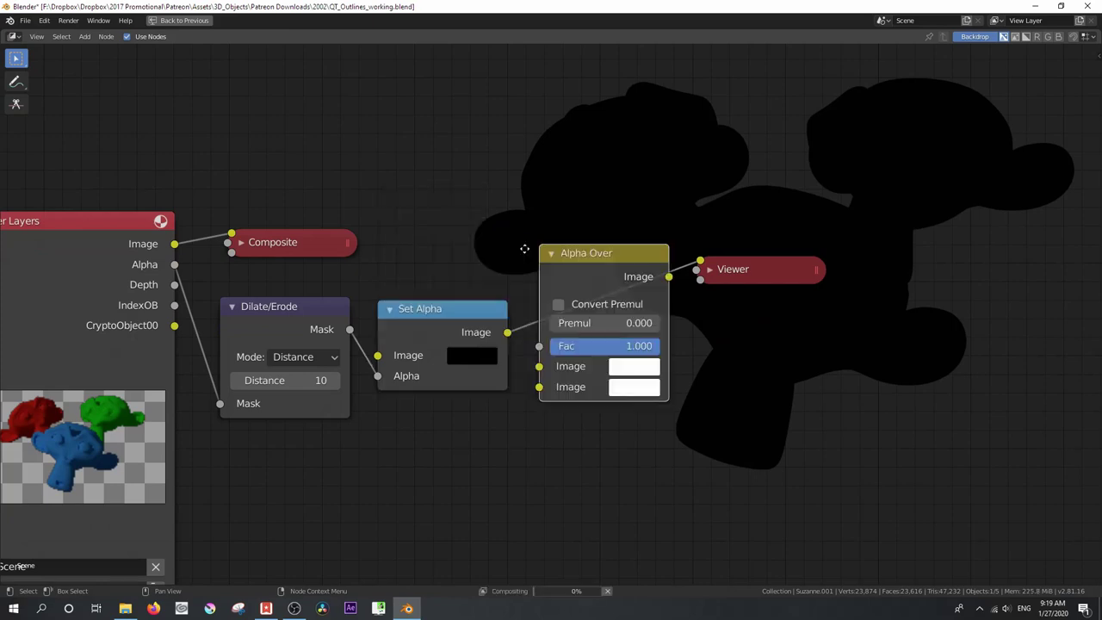
left_click(534, 220)
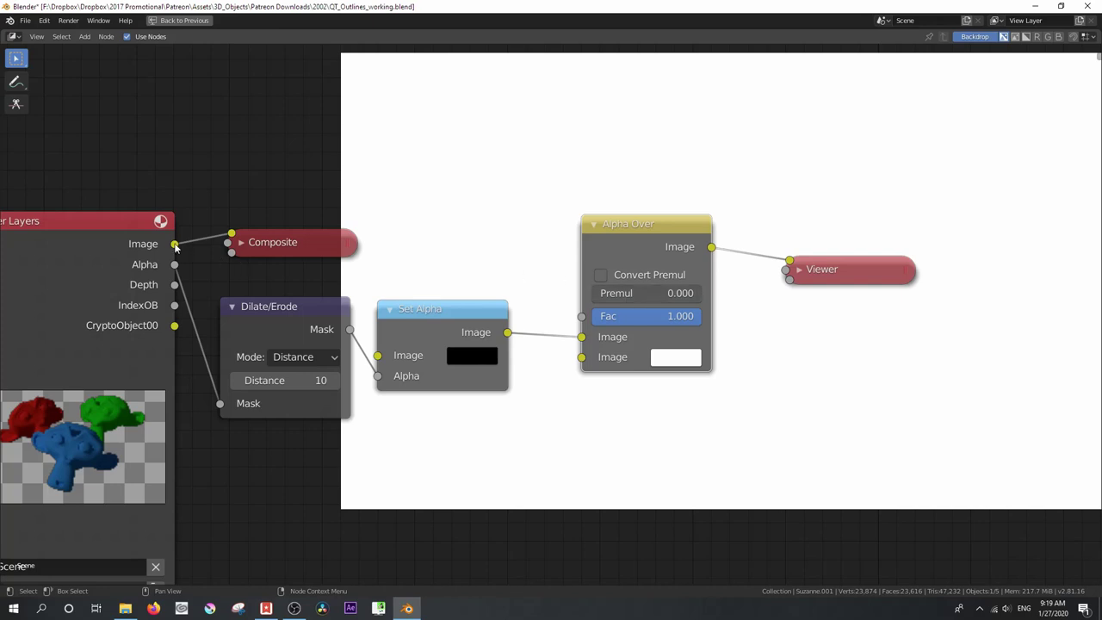
left_click_drag(175, 244, 582, 362)
middle_click_drag(761, 106, 605, 209)
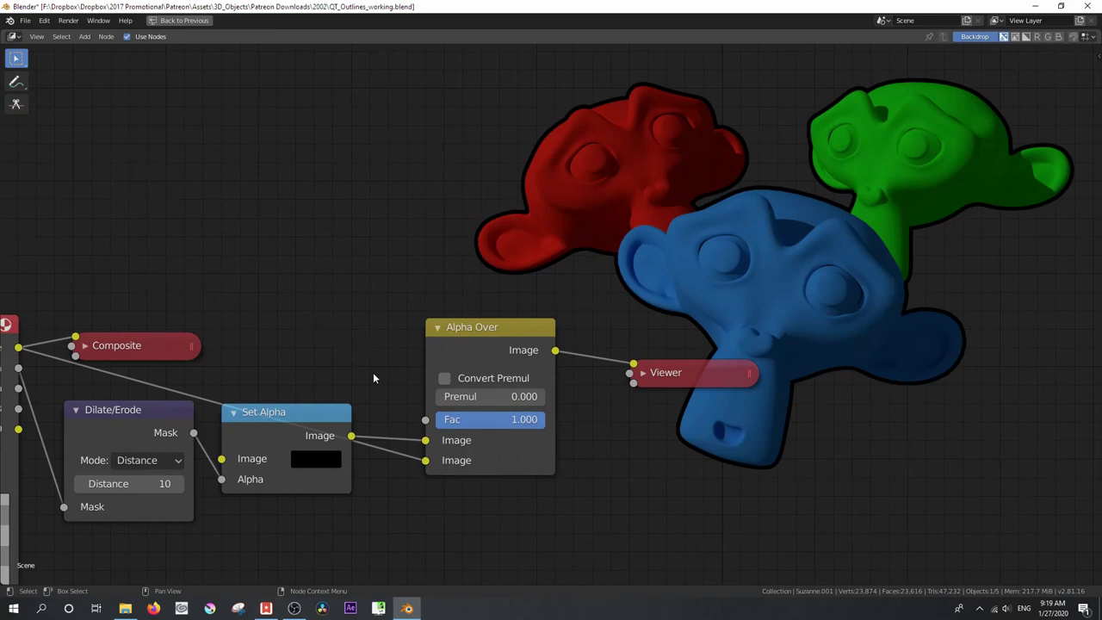
- Reposition the Alpha Over node and link Set Alpha's output directly to the Viewer
middle_click_drag(373, 377, 411, 307)
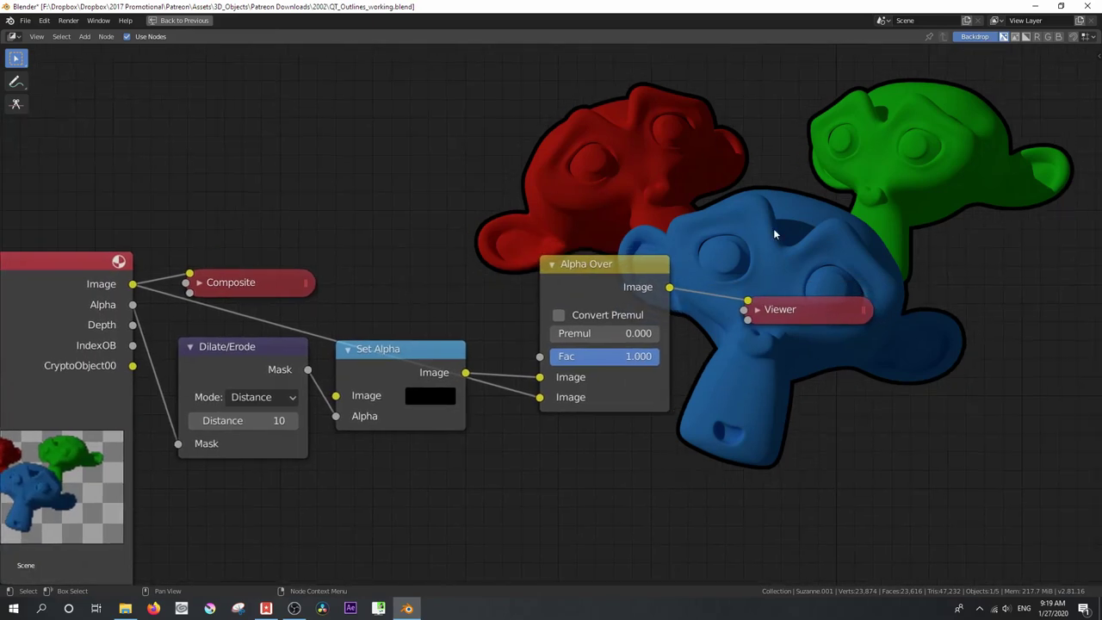
middle_click_drag(724, 219, 595, 293)
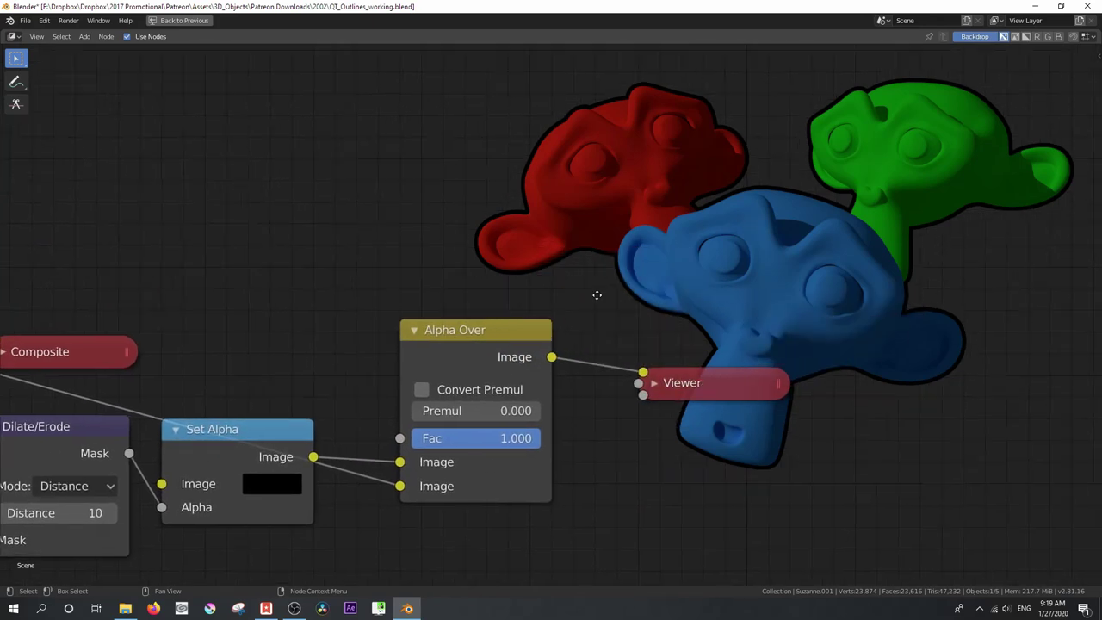
scroll(655, 249, "up", 1)
scroll(655, 249, "down", 1)
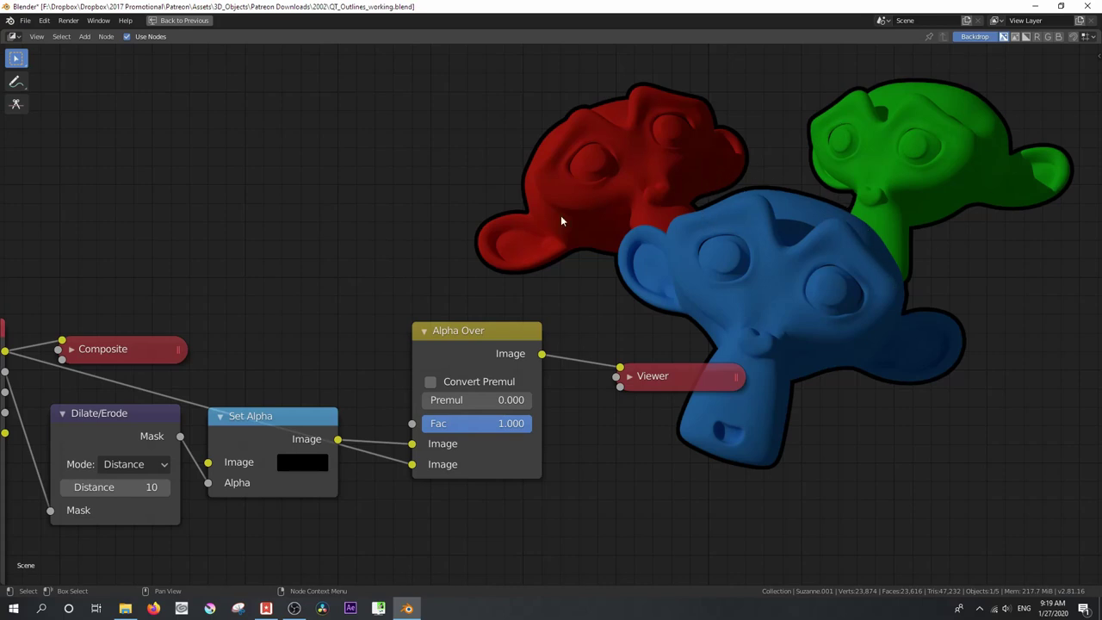
scroll(271, 346, "down", 1)
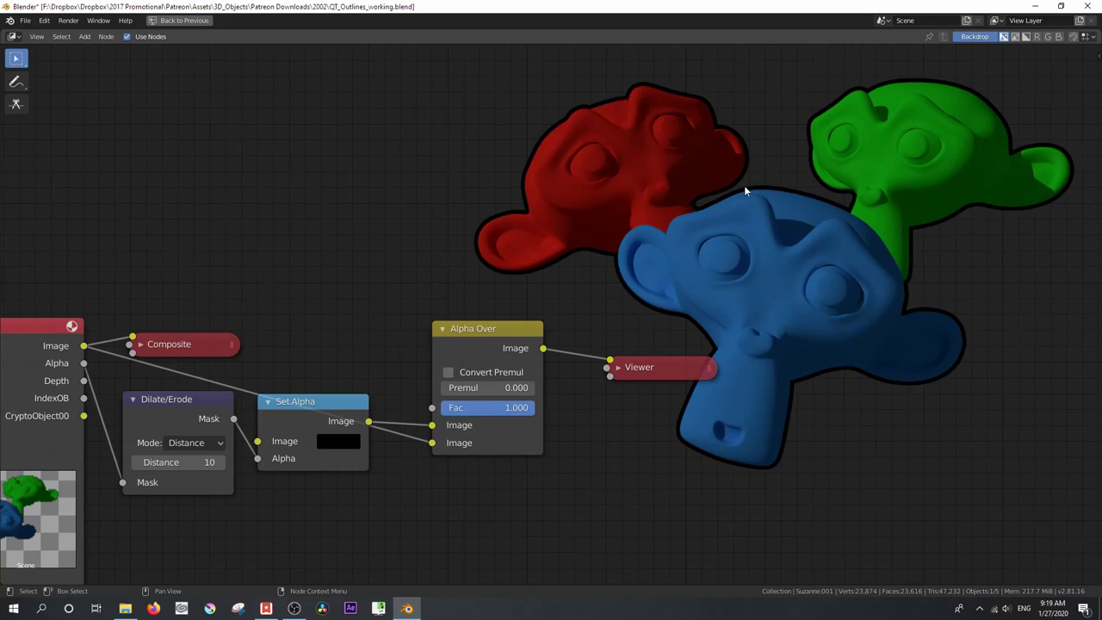
middle_click_drag(333, 279, 423, 201)
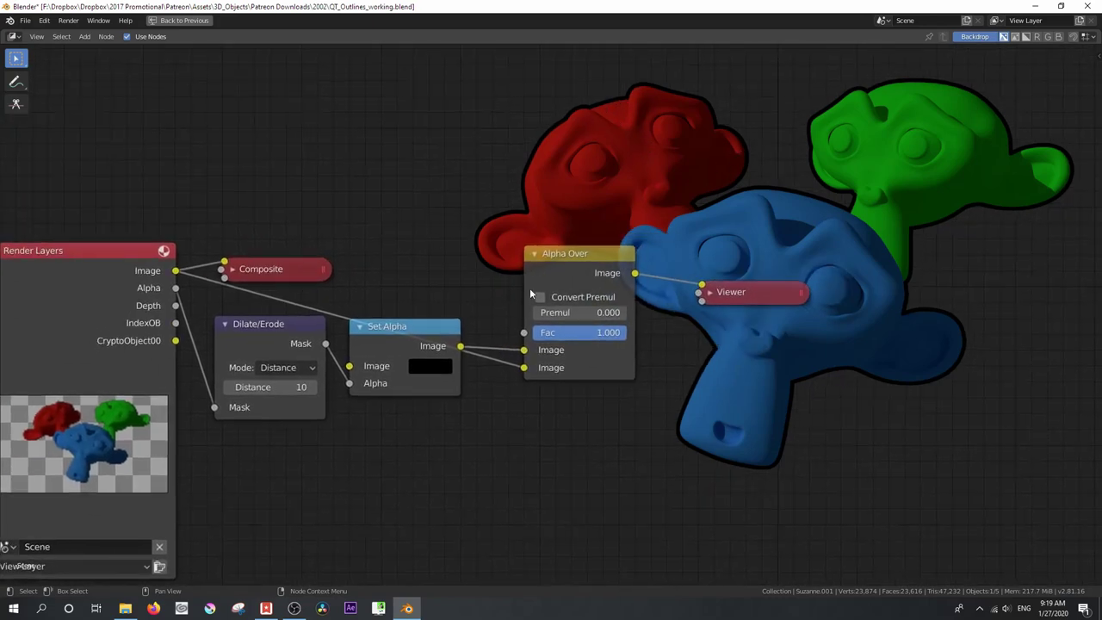
left_click_drag(562, 260, 550, 300)
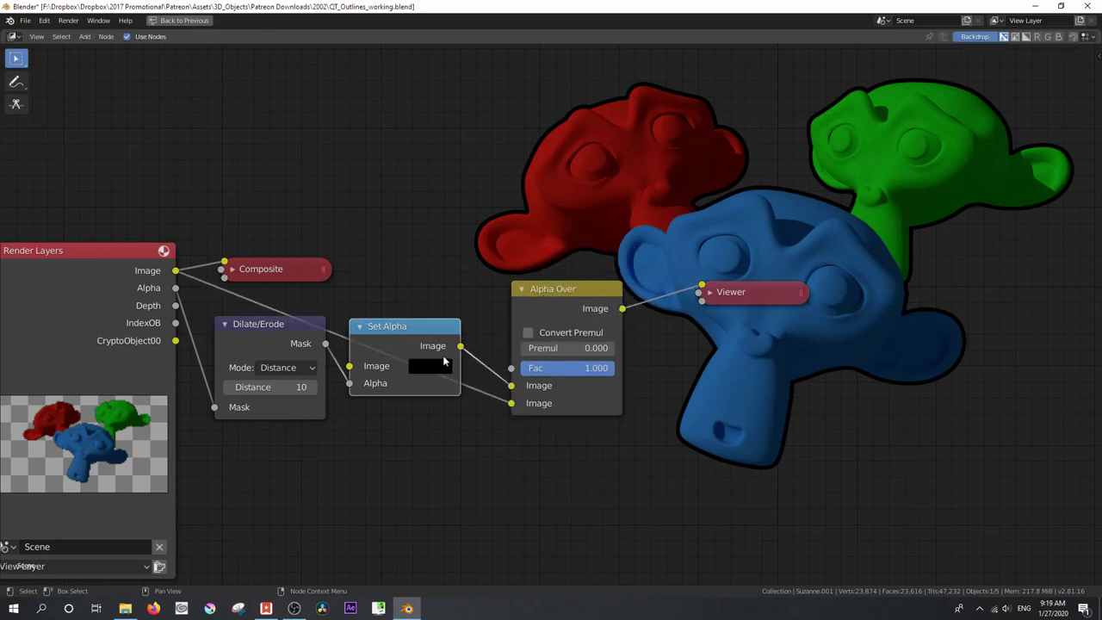
left_click_drag(461, 345, 706, 291)
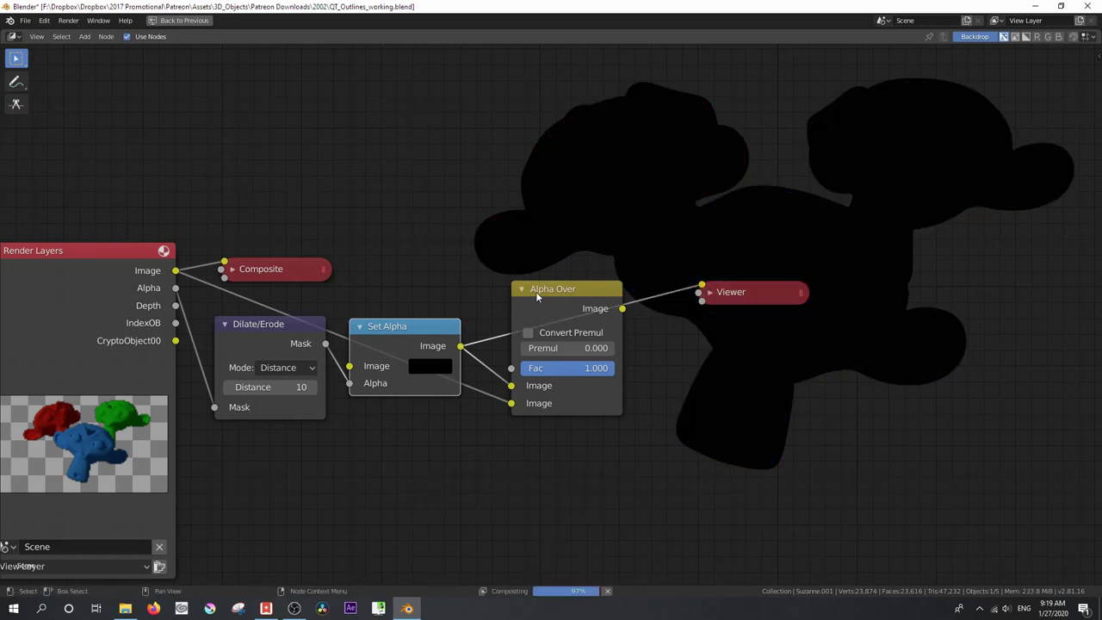
- Dissolve the Alpha Over node and select the Dilate/Erode and Set Alpha nodes
left_click(537, 296)
key("ctrl+x")
middle_click_drag(384, 276, 344, 230)
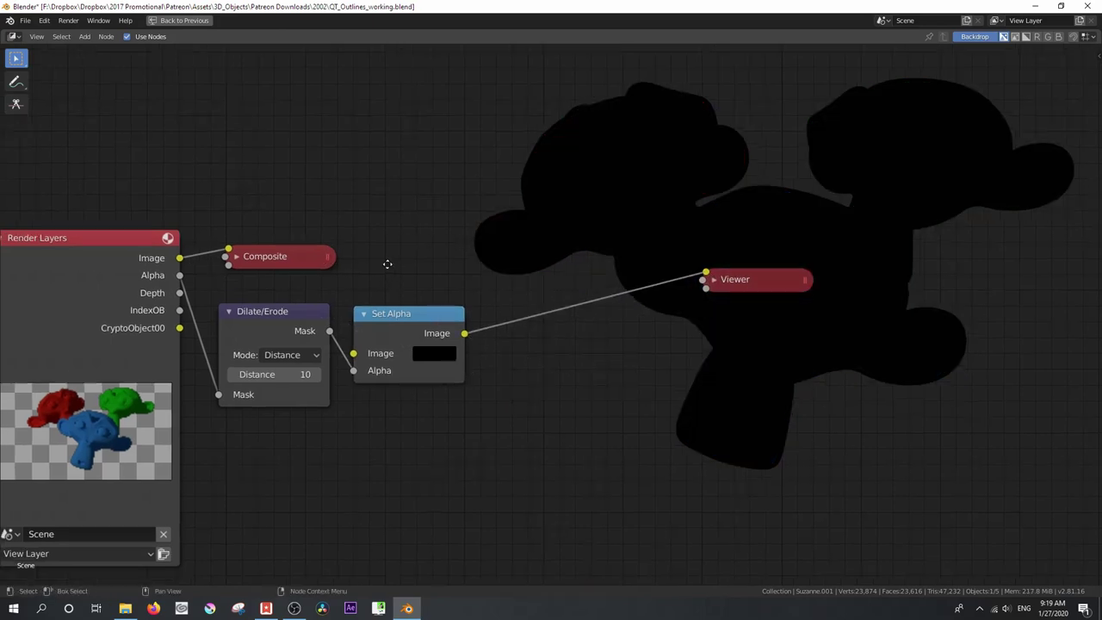
left_click_drag(231, 245, 385, 324)
key("g")
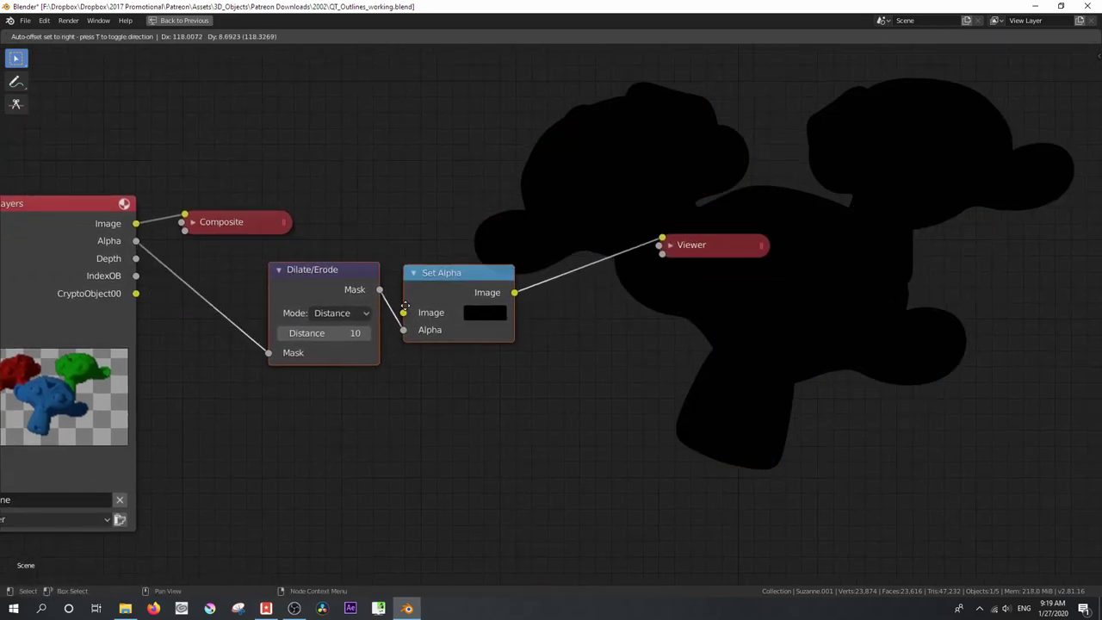
right_click(403, 306)
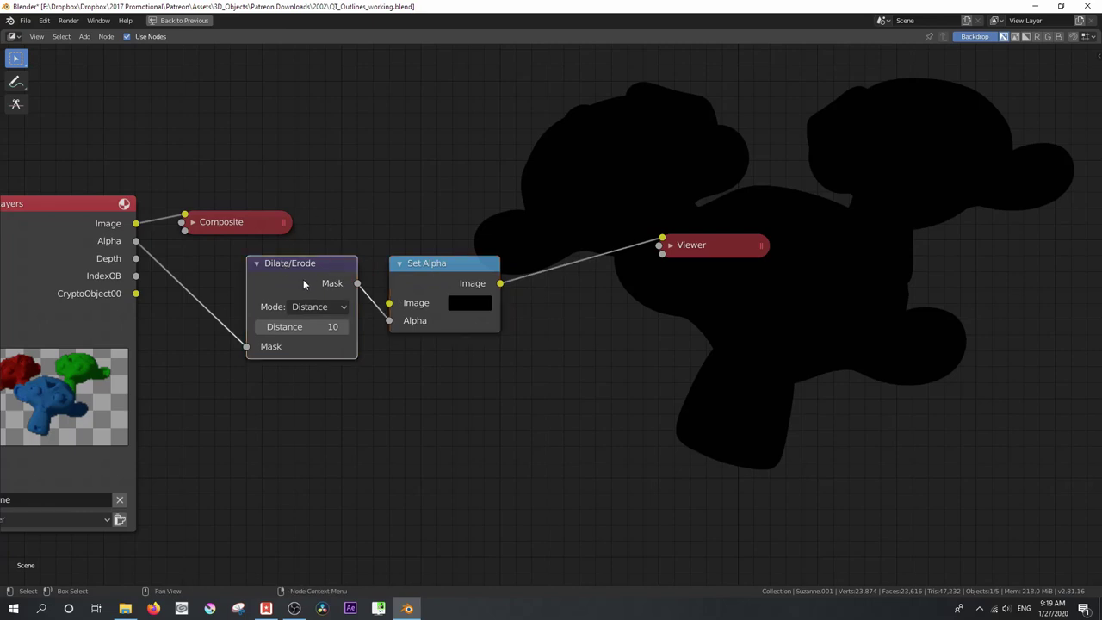
- Duplicate the Dilate/Erode node below the original with Distance -10
key("shift+d")
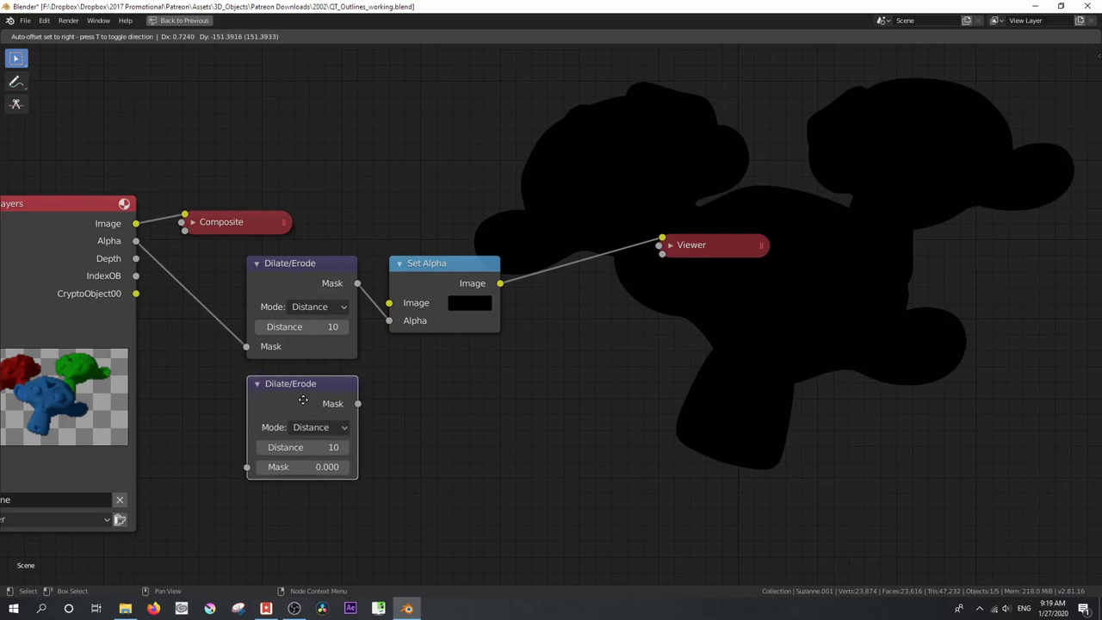
left_click(303, 401)
left_click(327, 450)
type("-10")
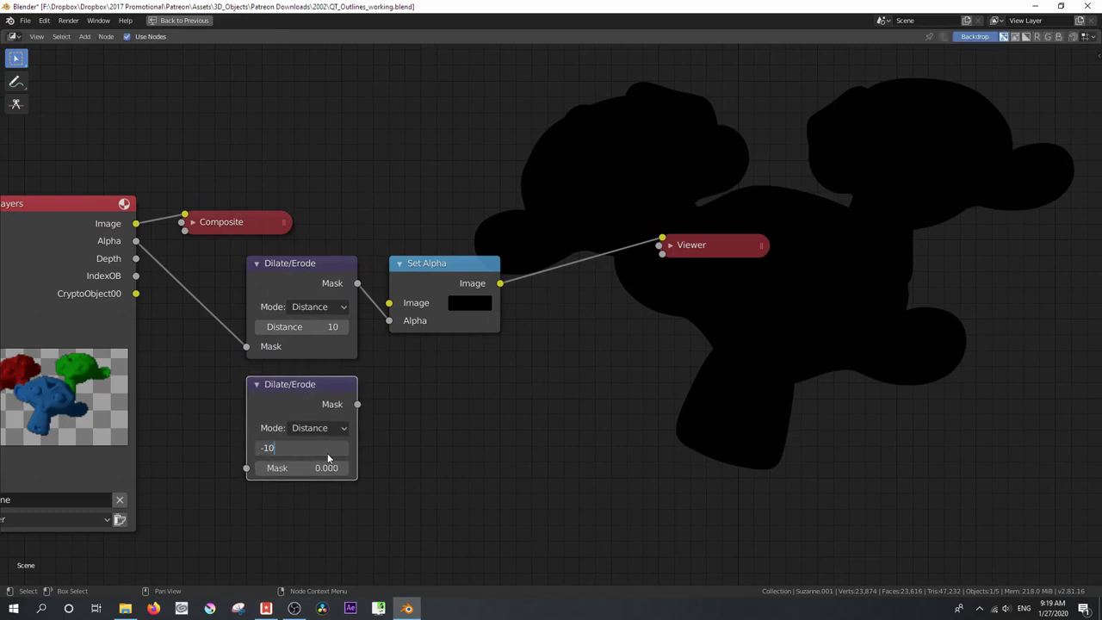
key("Return")
- Add a Reroute on the Alpha link and feed it into the lower Dilate/Erode Mask input
key("shift+a")
mouse_move(144, 360)
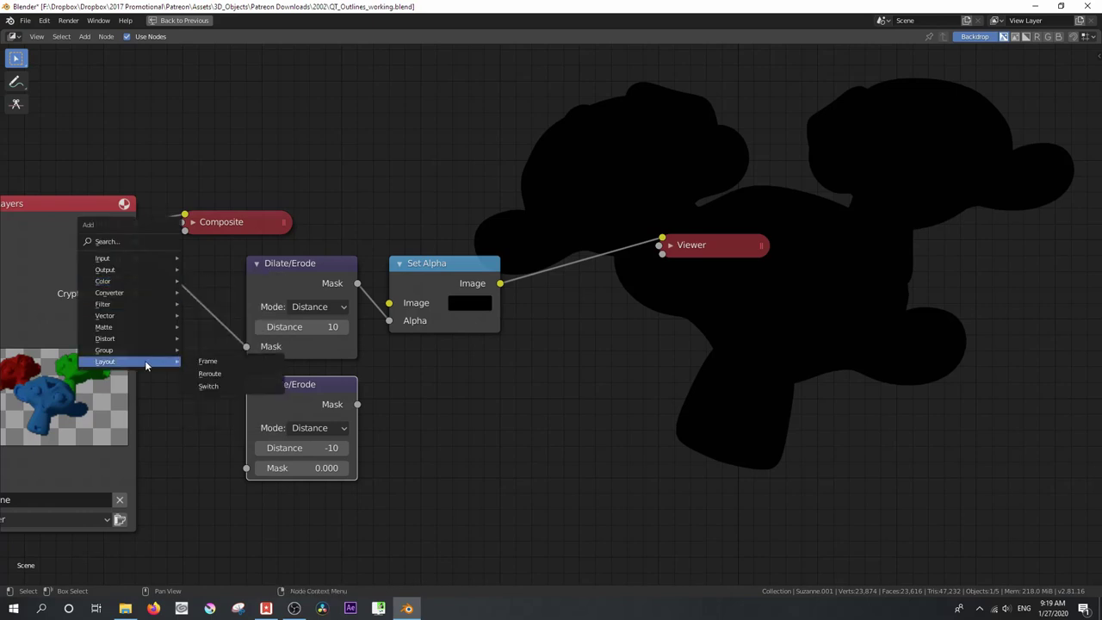
left_click(209, 373)
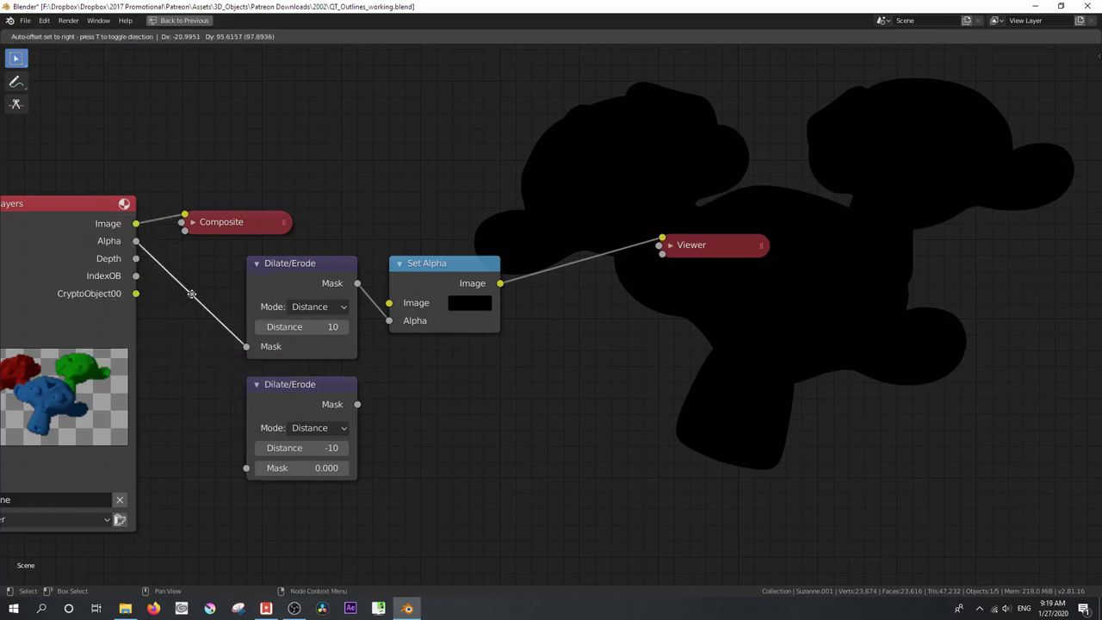
left_click(199, 294)
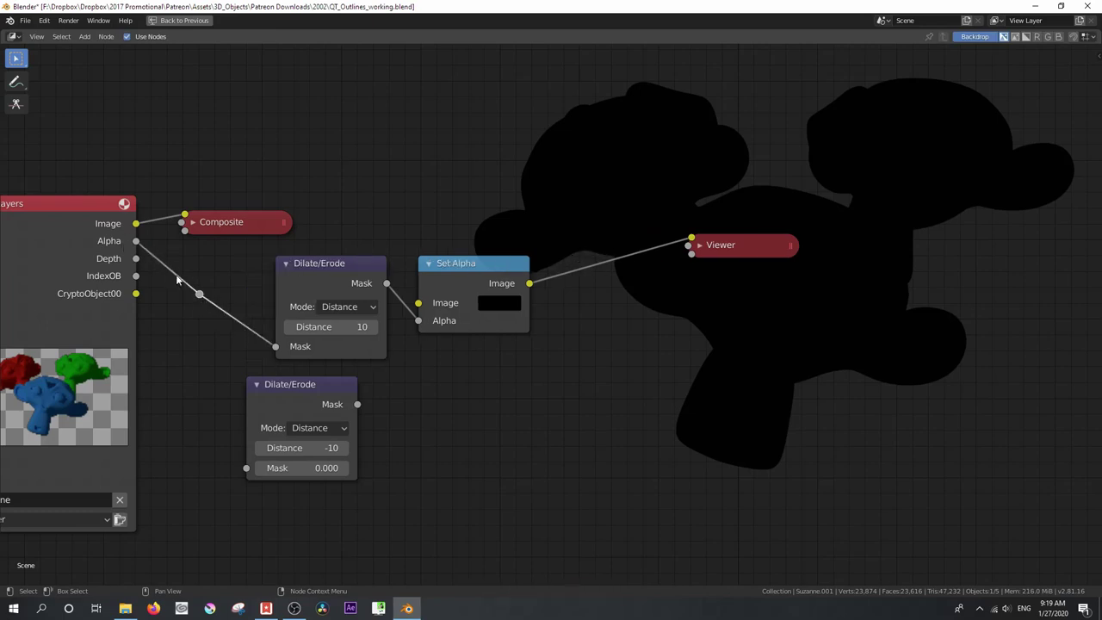
left_click_drag(270, 387, 302, 385)
left_click_drag(199, 295, 277, 466)
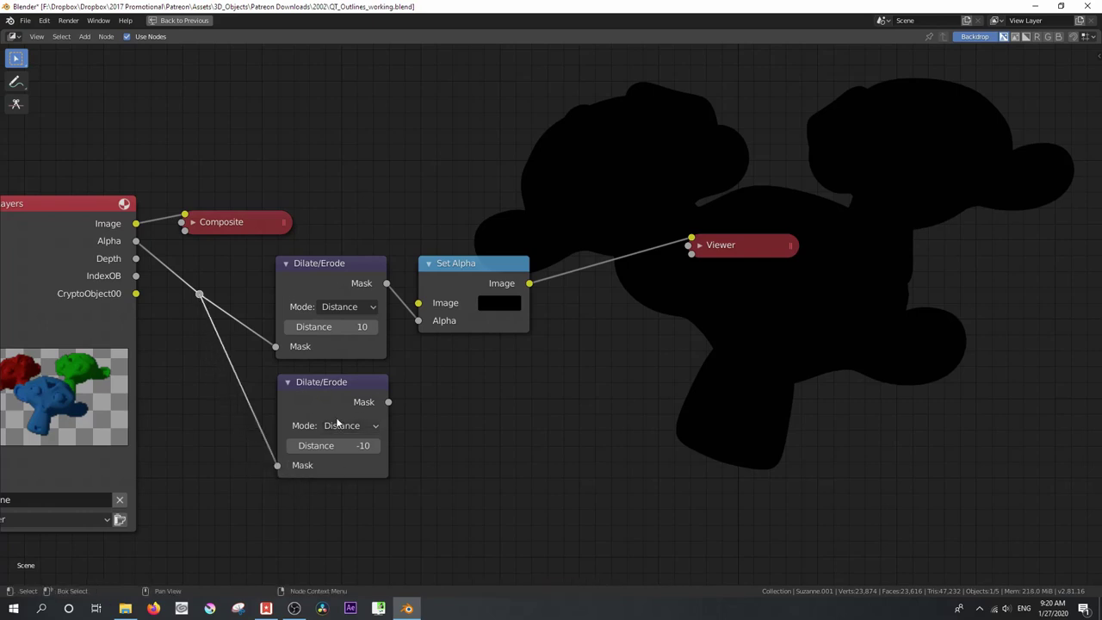
- Add a Math node set to Subtract, making room beside Set Alpha
left_click_drag(489, 284, 581, 277)
key("shift+a")
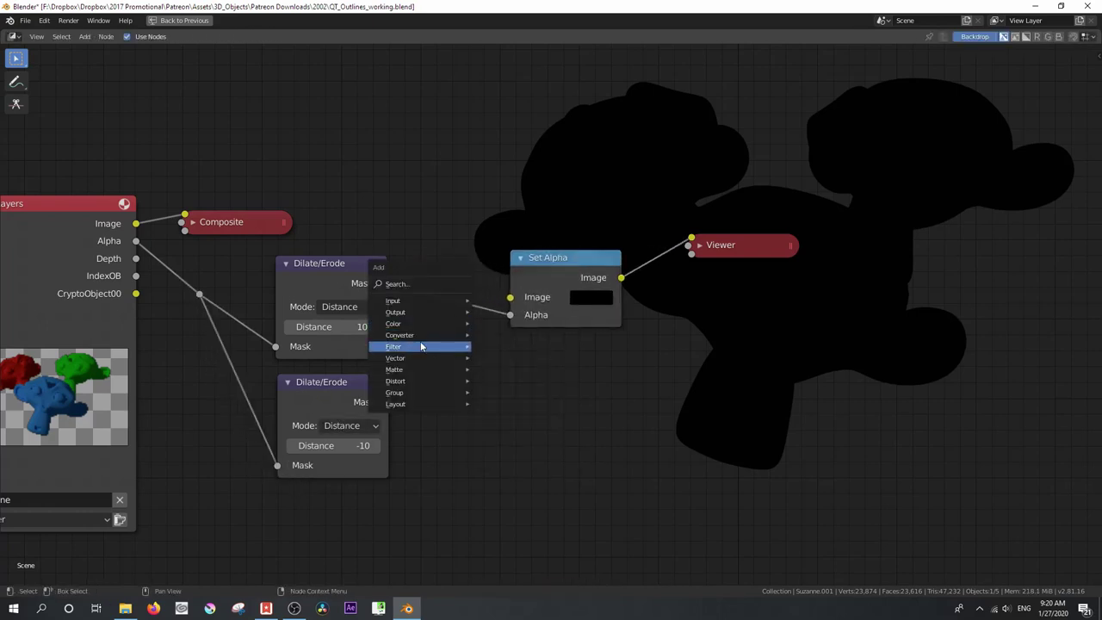
mouse_move(418, 349)
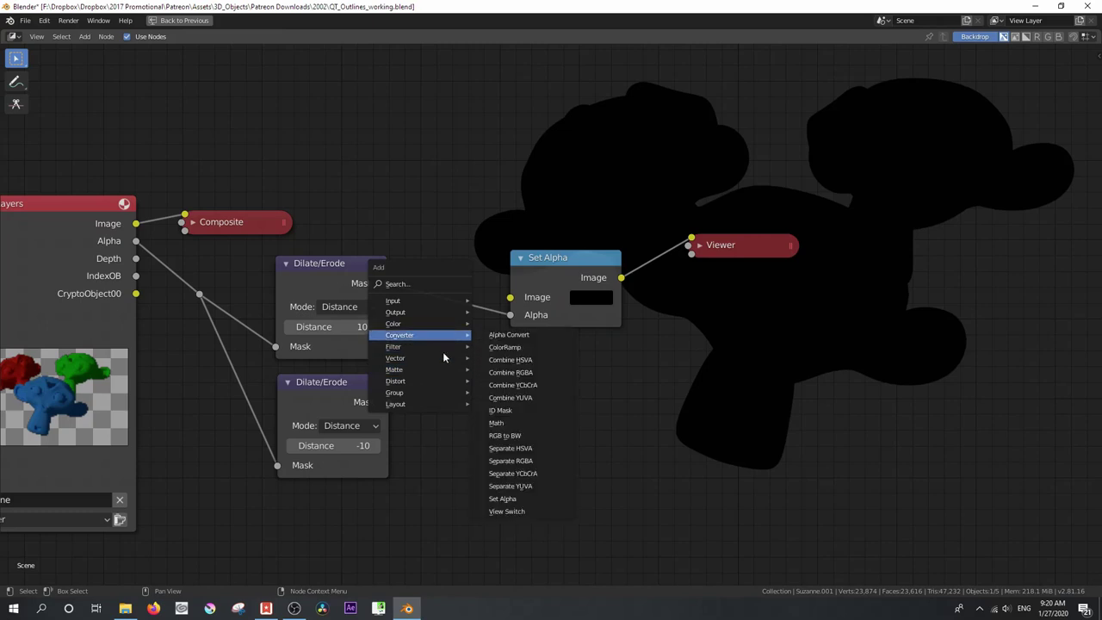
left_click(502, 423)
left_click(483, 414)
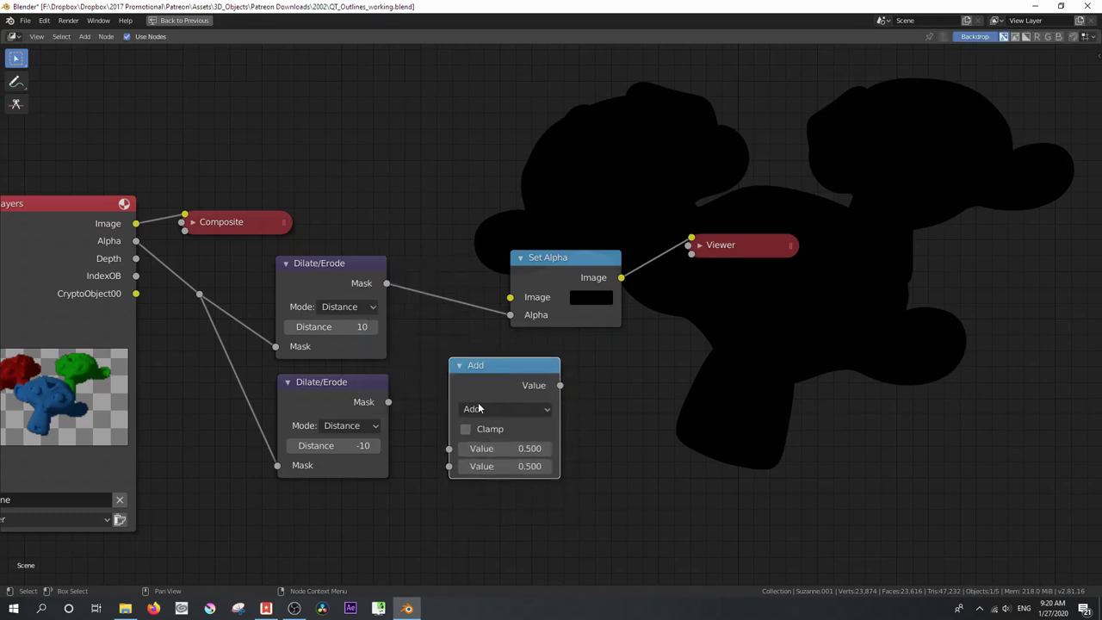
left_click(486, 410)
left_click(486, 373)
- Wire the dilated mask minus the eroded mask into Set Alpha and move the Viewer below
left_click_drag(498, 384, 463, 290)
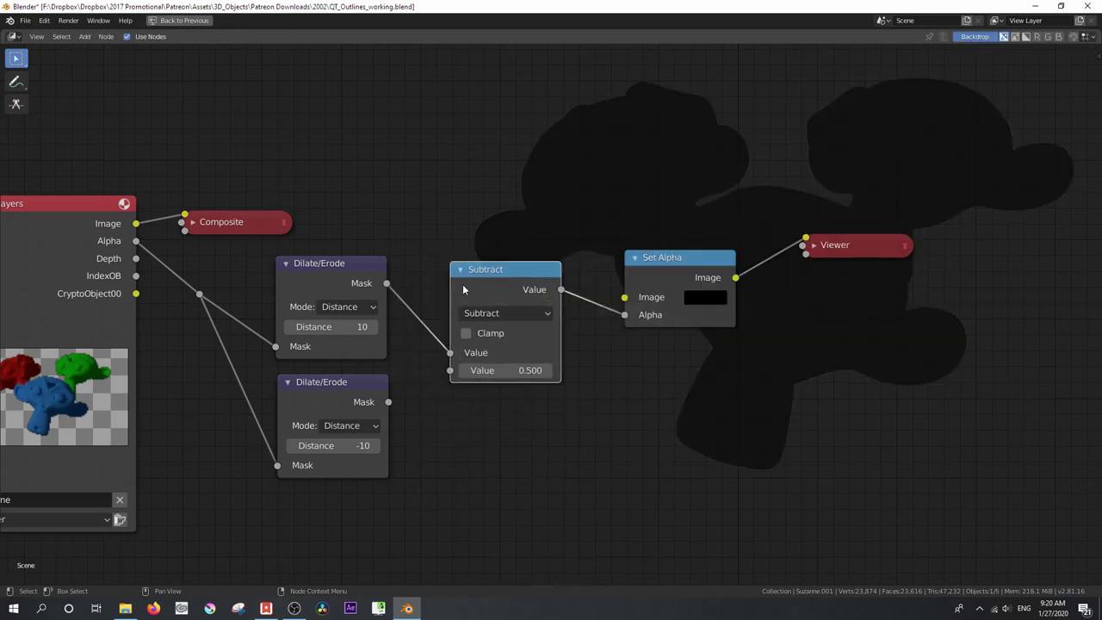
left_click_drag(386, 404, 450, 372)
left_click_drag(663, 276, 628, 289)
left_click(828, 251)
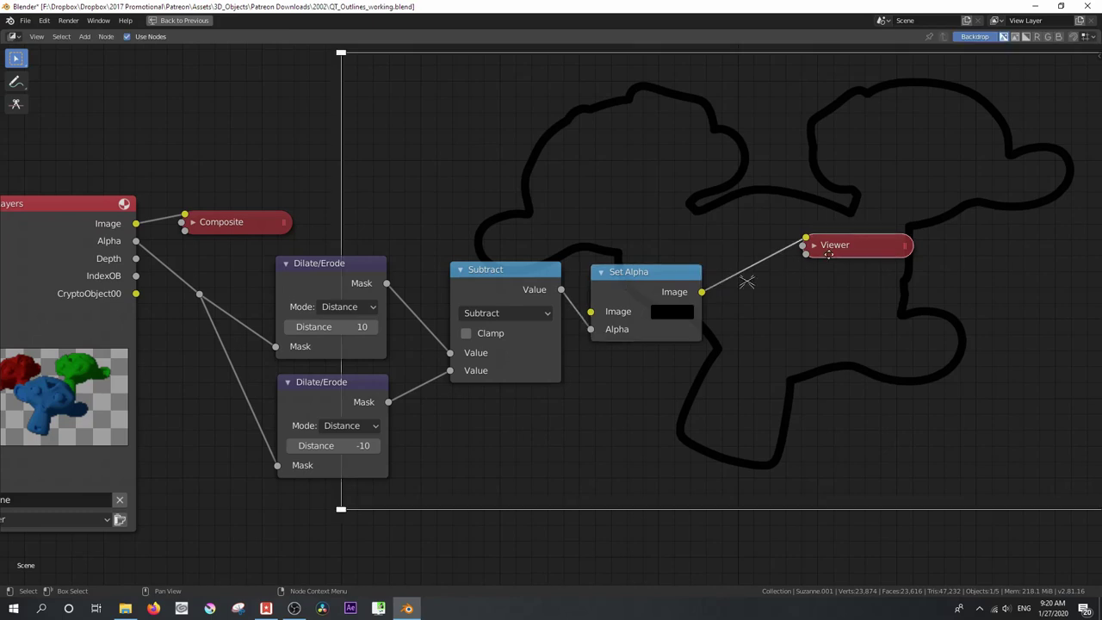
left_click_drag(829, 252, 786, 324)
middle_click_drag(580, 209, 555, 328)
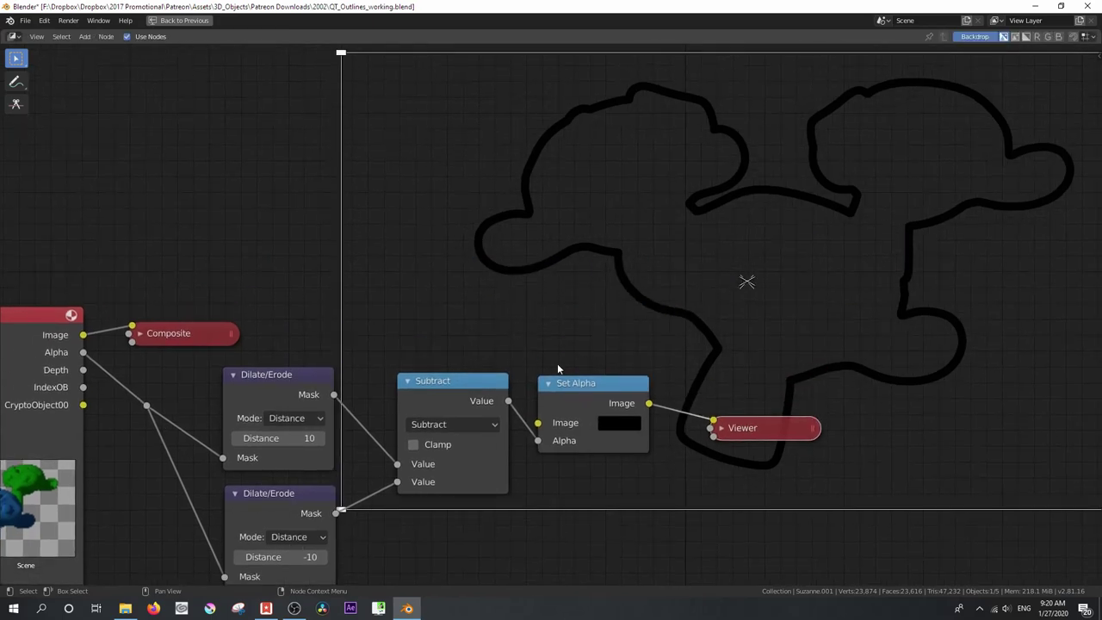
- Insert an Alpha Over before the Viewer, layering the Render Layers image over the black outlines
key("shift+a")
mouse_move(557, 300)
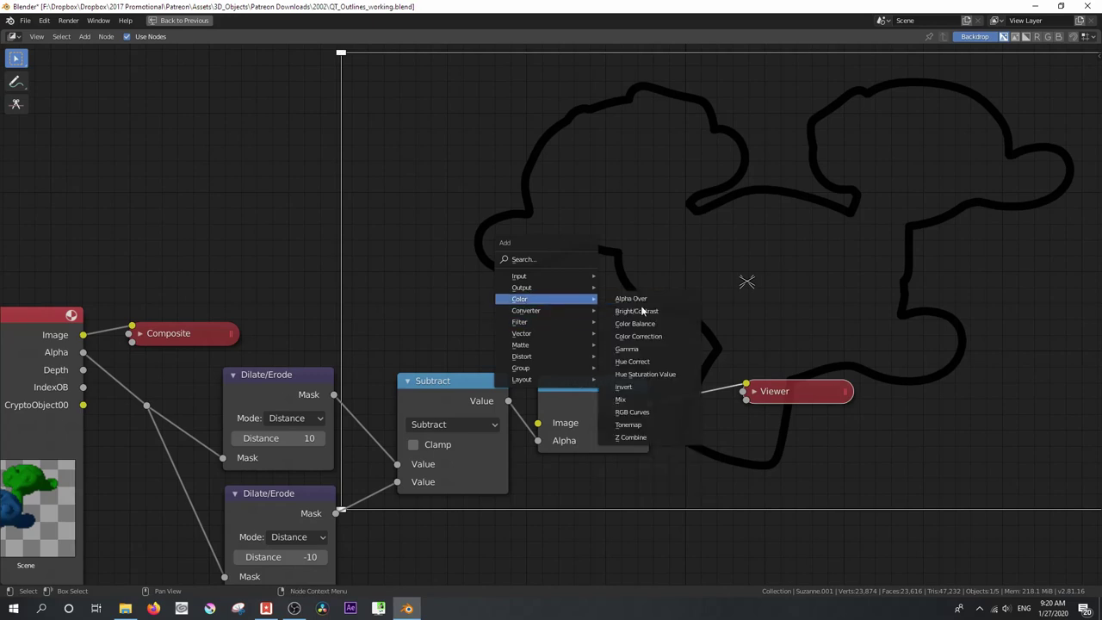
left_click(641, 299)
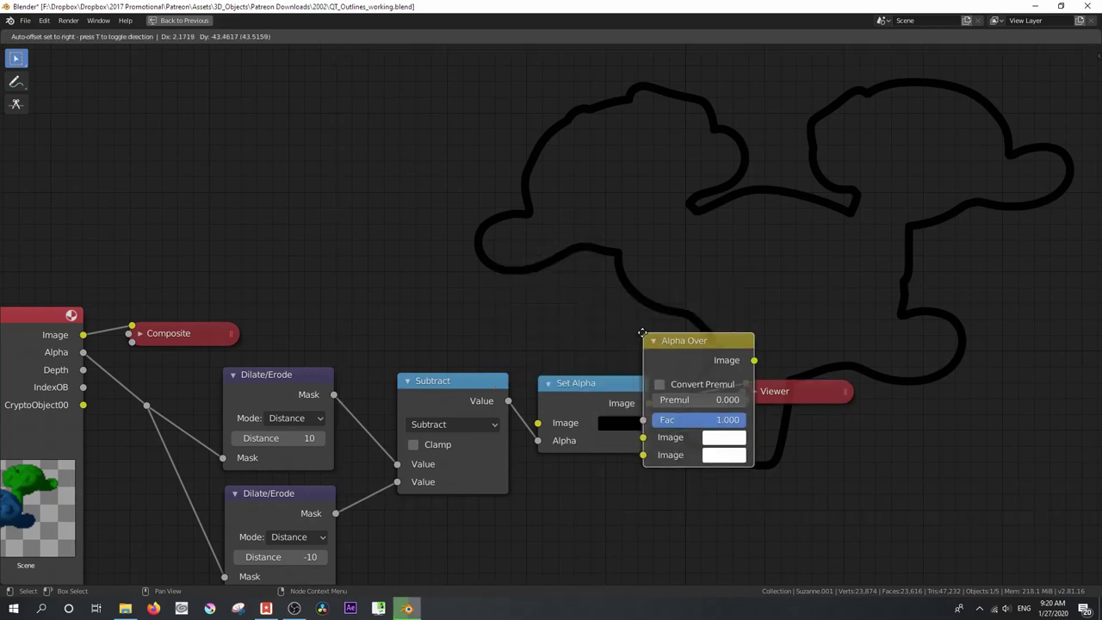
left_click(711, 304)
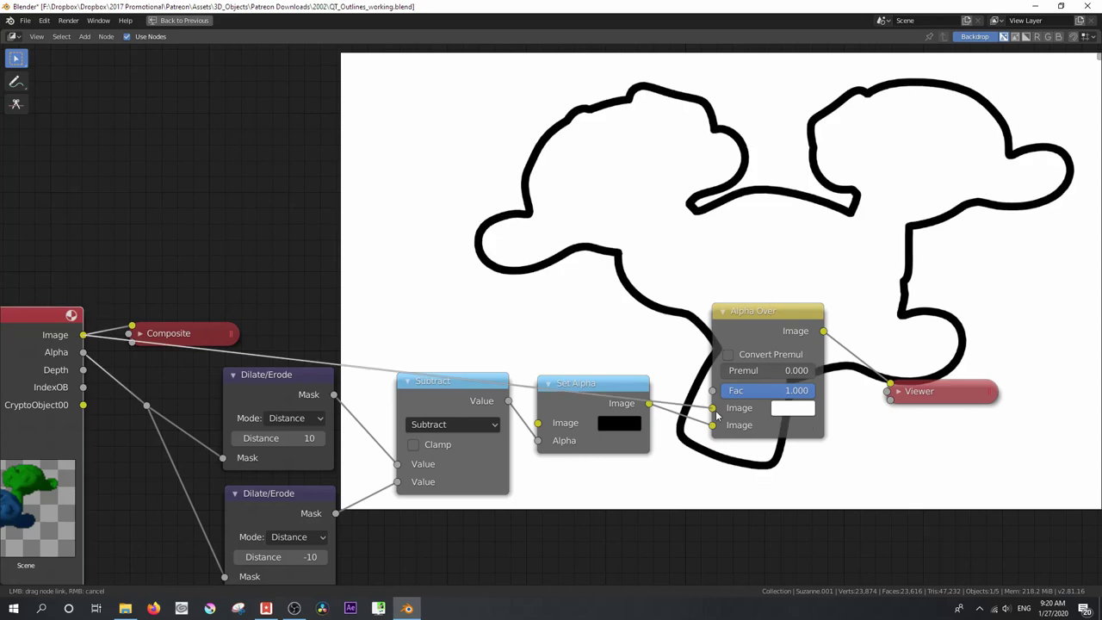
left_click_drag(717, 416, 714, 423)
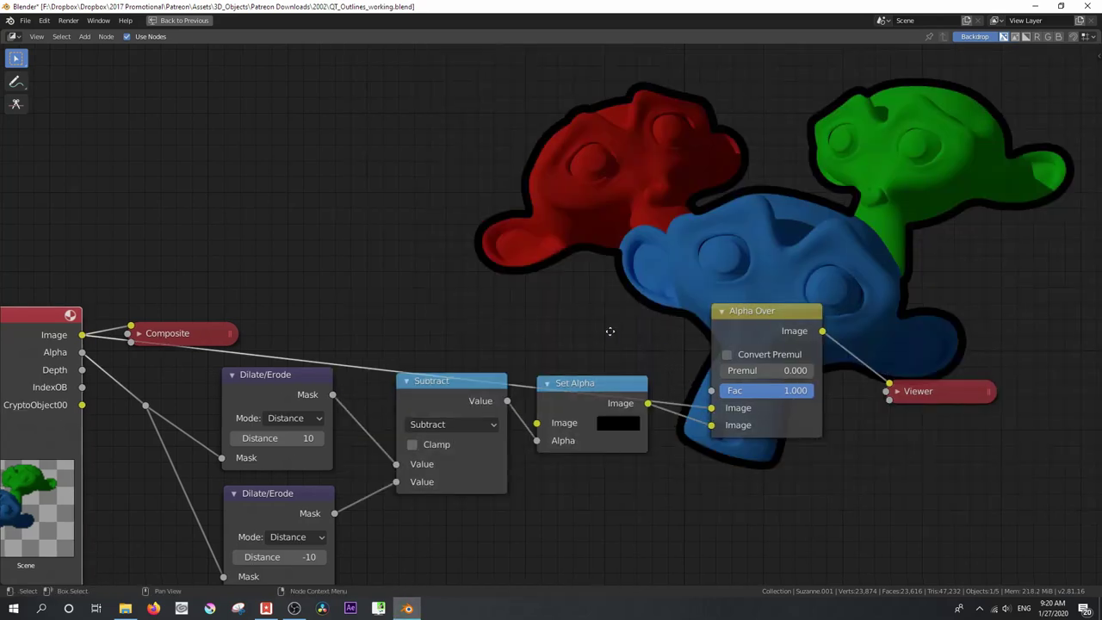
middle_click_drag(608, 333, 641, 256)
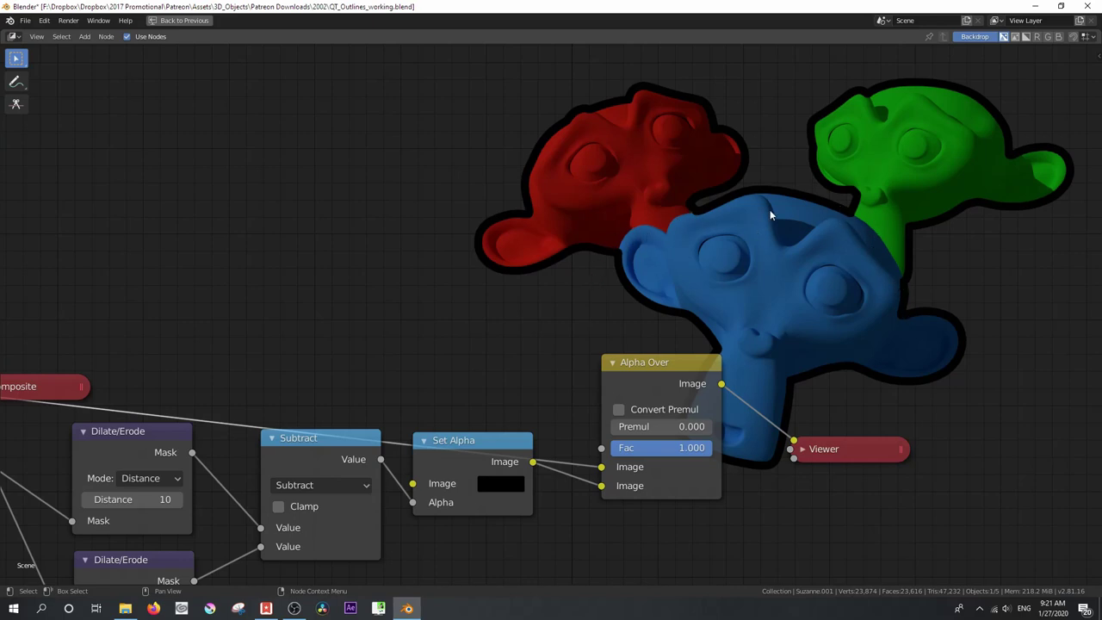
- Link Set Alpha straight to the Viewer and delete the Alpha Over and Composite nodes
scroll(541, 384, "down", 3)
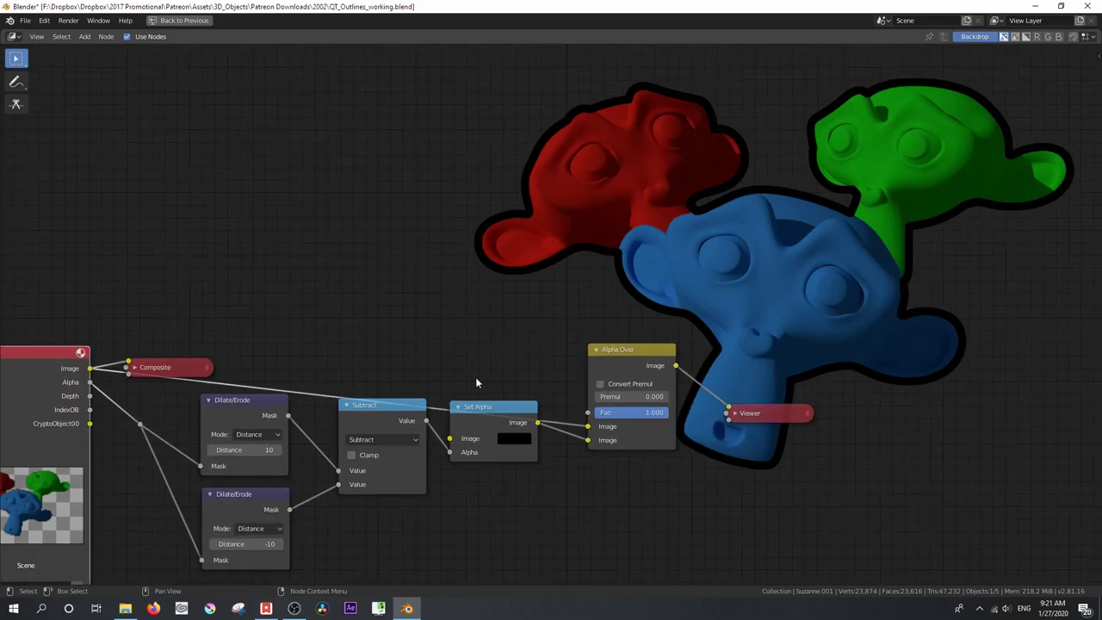
middle_click_drag(476, 377, 515, 314)
left_click_drag(655, 292, 646, 330)
left_click_drag(575, 355, 768, 345)
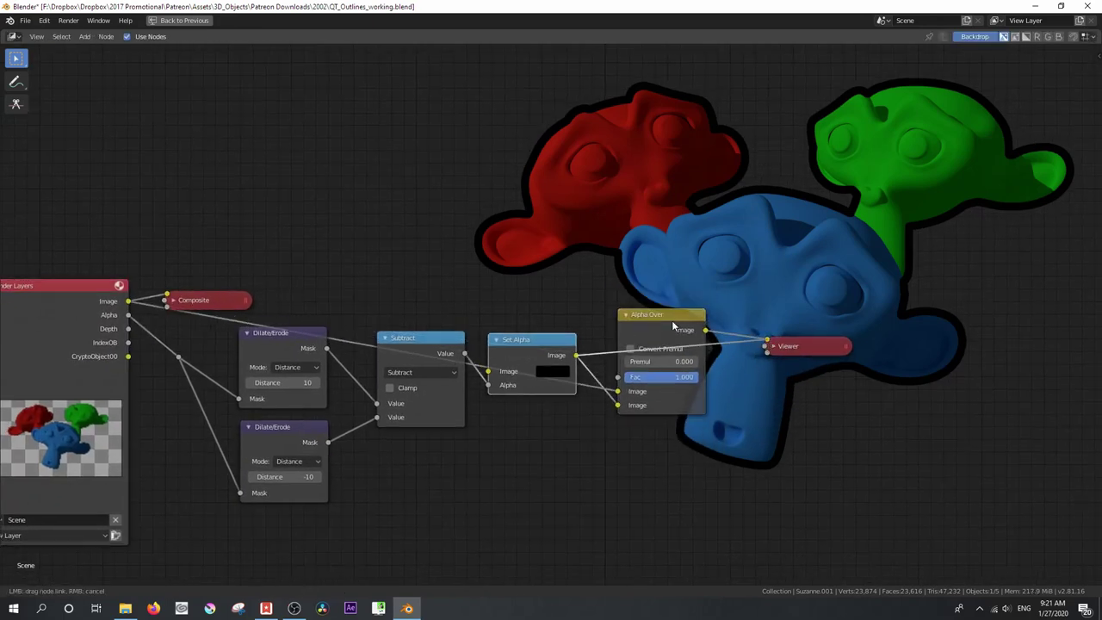
left_click_drag(673, 324, 671, 320)
key("x")
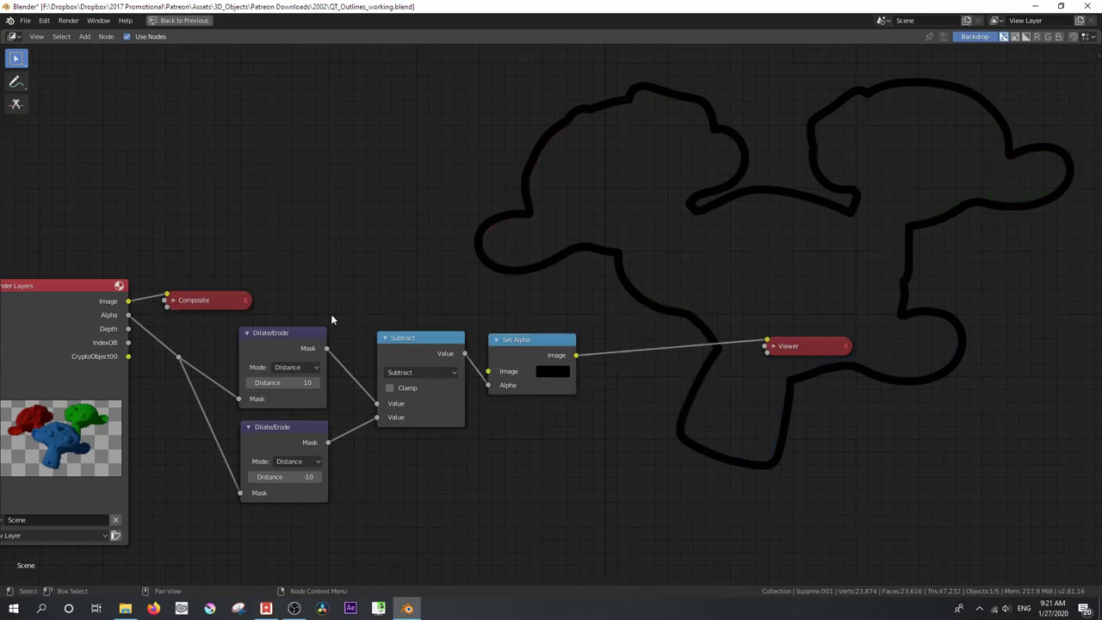
scroll(330, 319, "up", 1)
left_click(185, 301)
key("x")
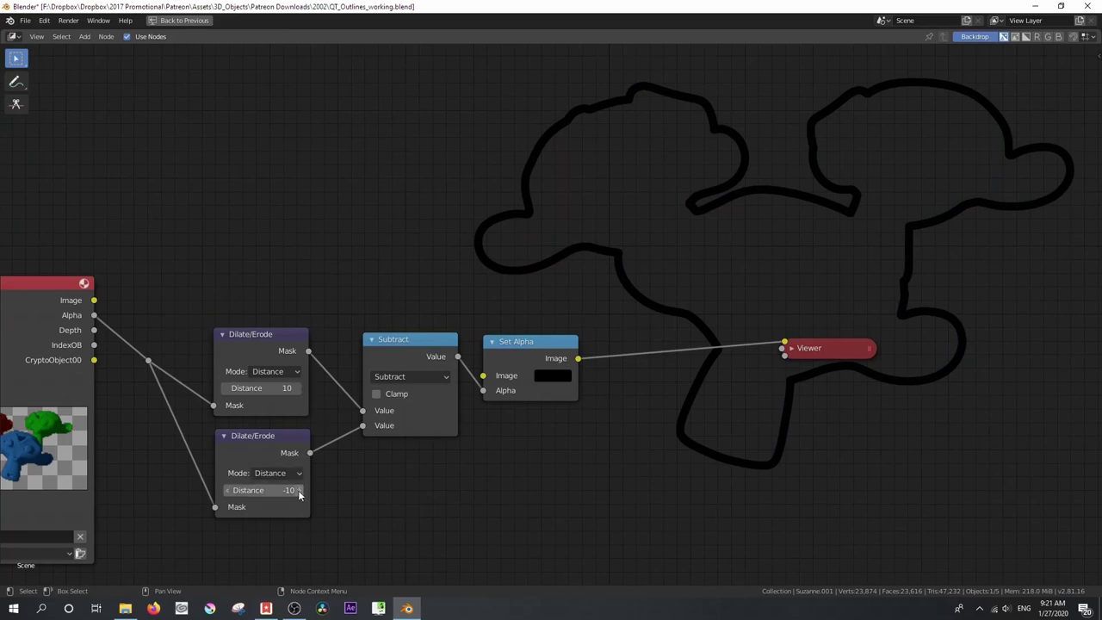
- Set the upper Dilate/Erode node's Distance to 5
mouse_move(299, 493)
left_mouse_down()
mouse_move(311, 493)
mouse_move(297, 492)
left_mouse_up()
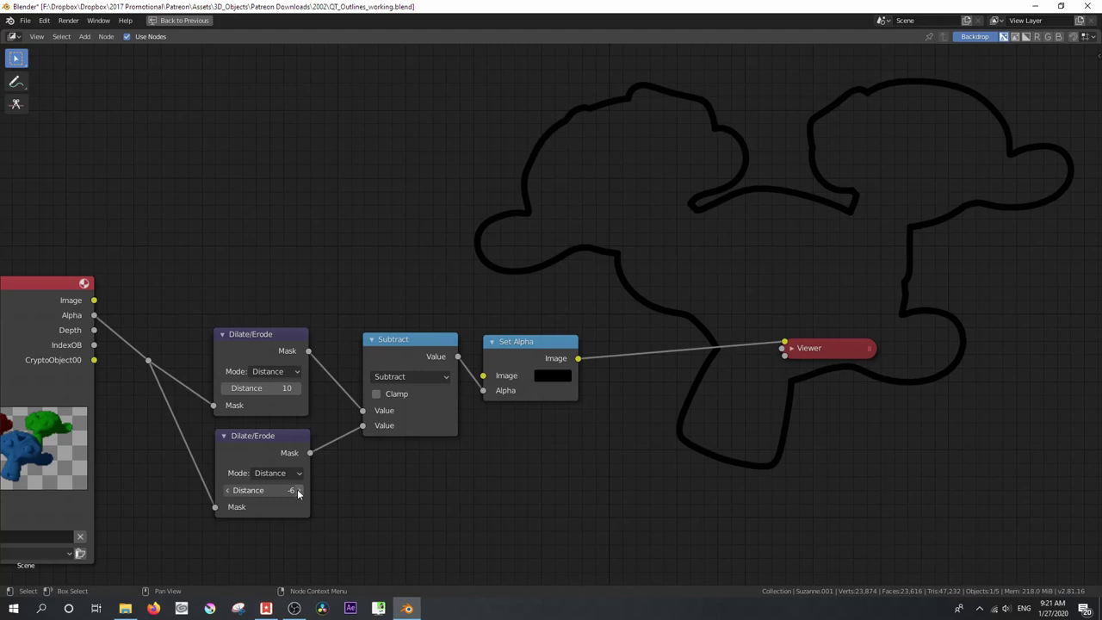
left_click(269, 389)
type("5")
key("Return")
left_click(269, 389)
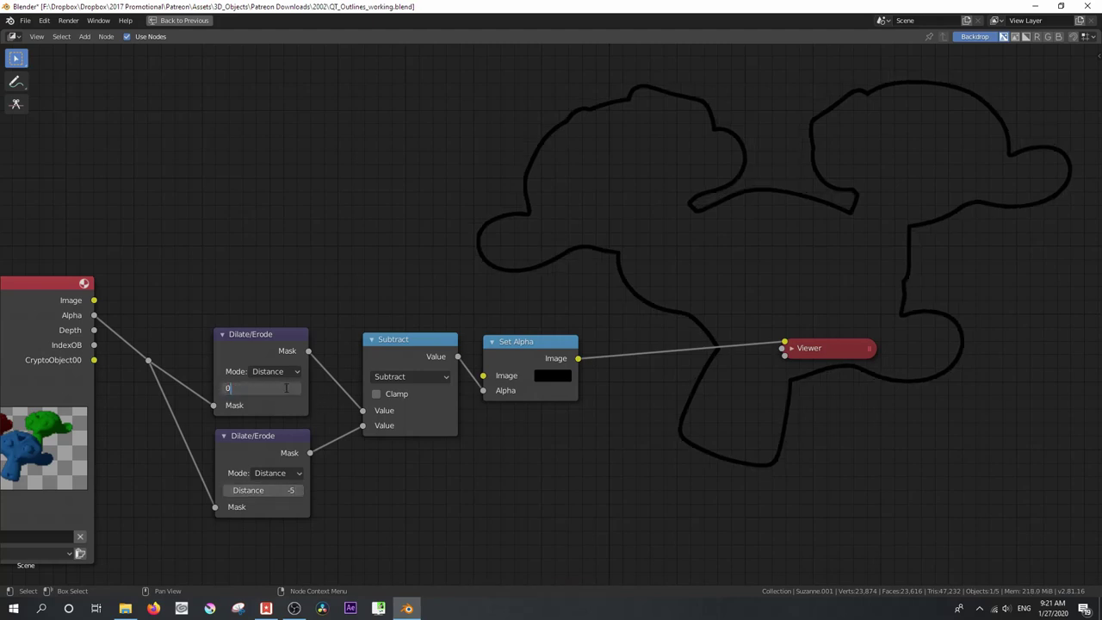
type("0")
key("Return")
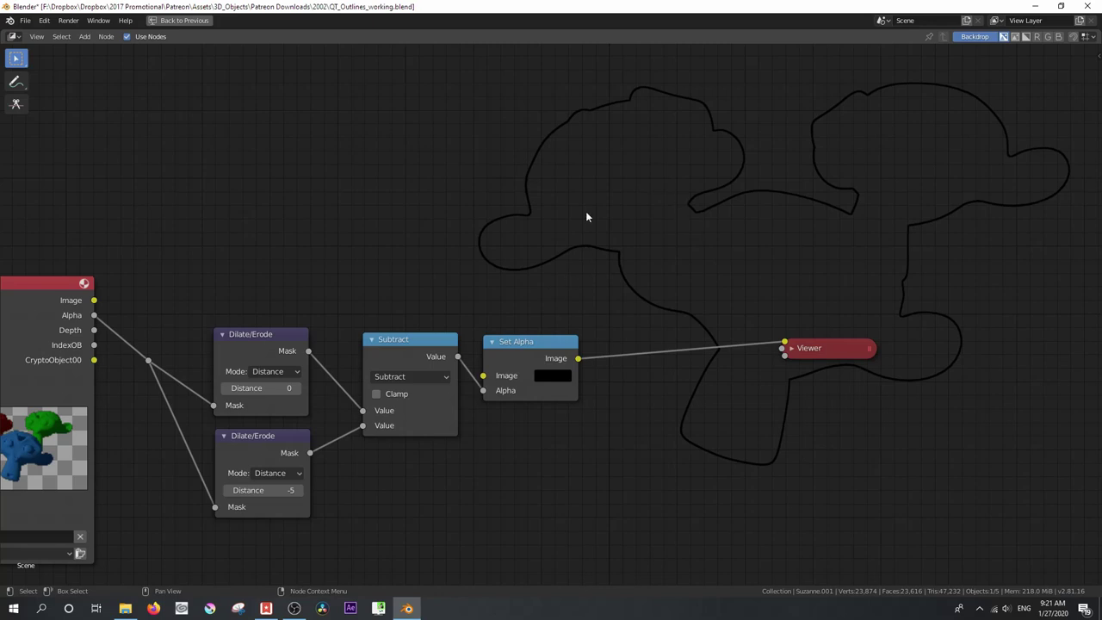
left_click(286, 388)
key("Return")
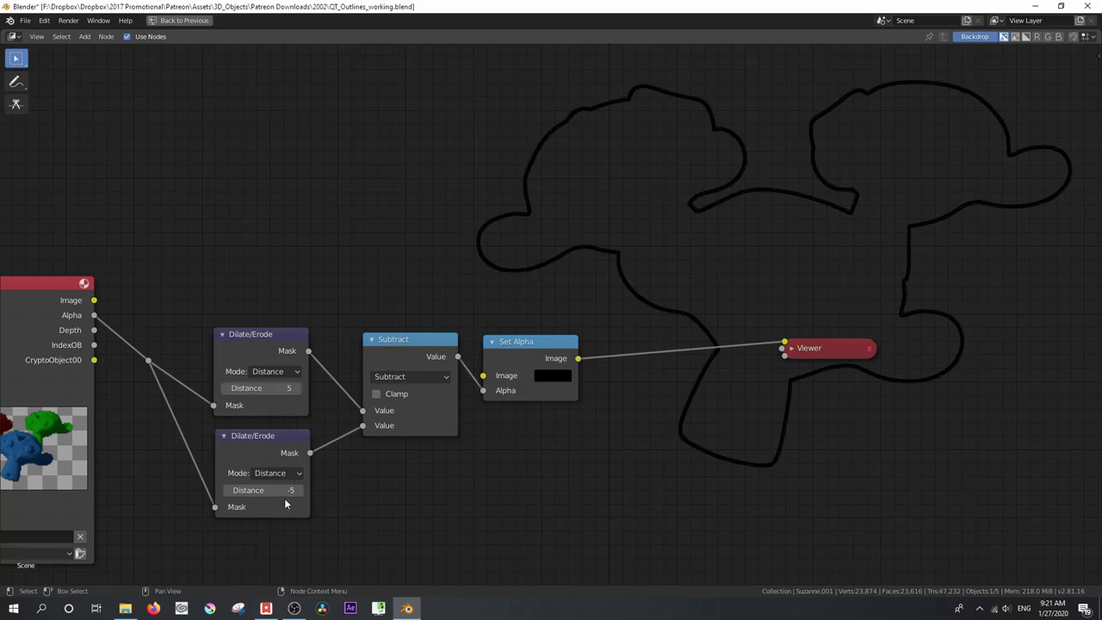
- Set the lower Dilate/Erode node's Distance to -5 for thinner outlines
left_click(289, 491)
type("0")
key("Return")
left_click(298, 494)
type("-5")
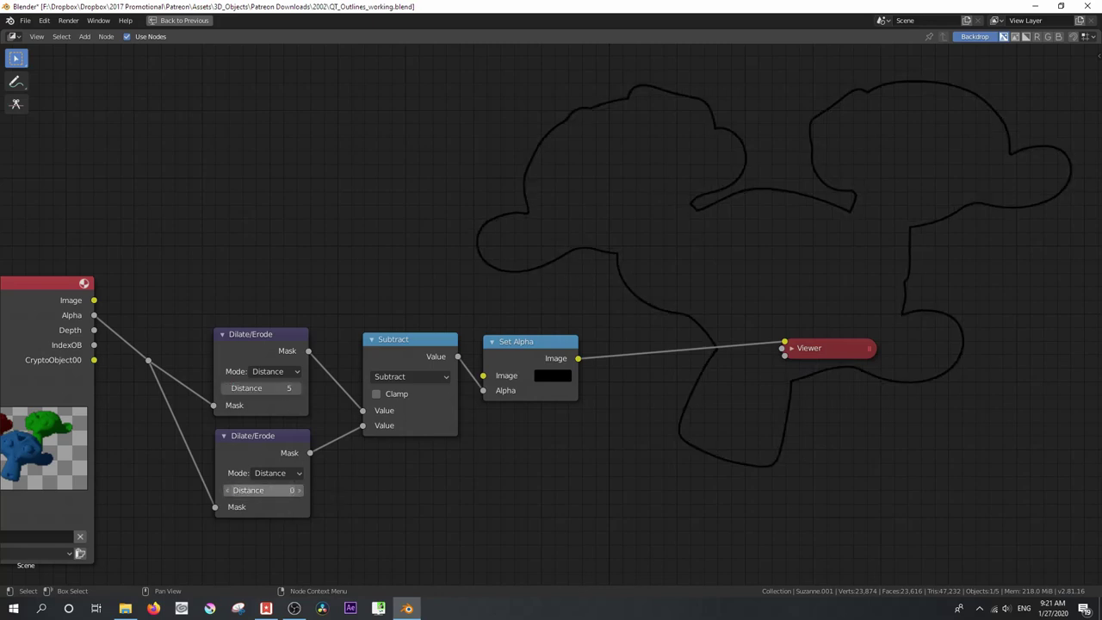
key("Return")
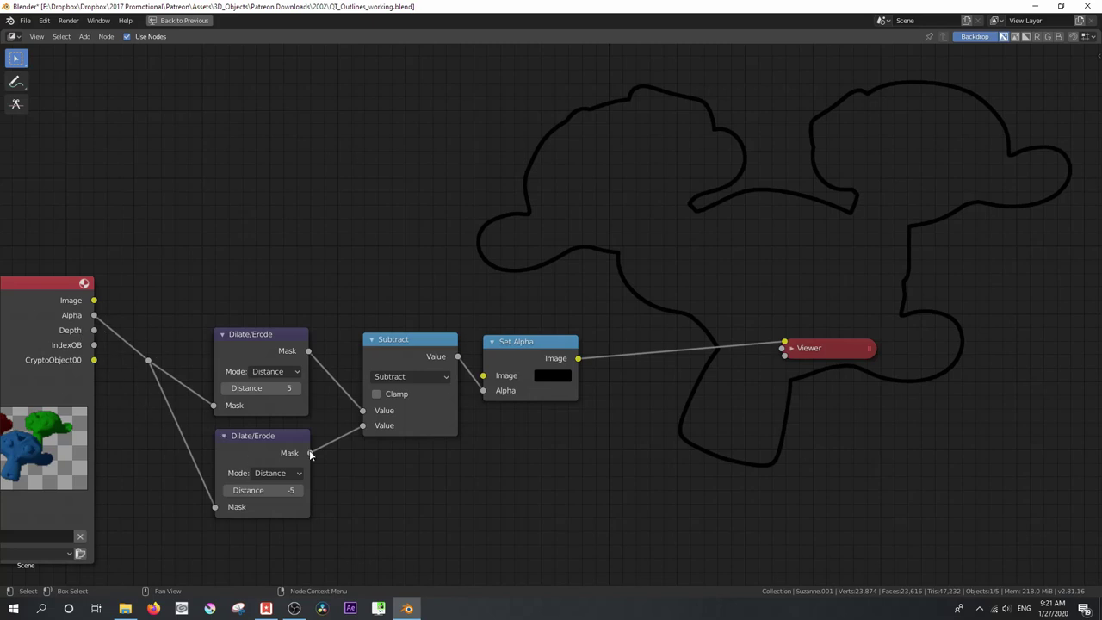
left_click_drag(309, 453, 787, 345)
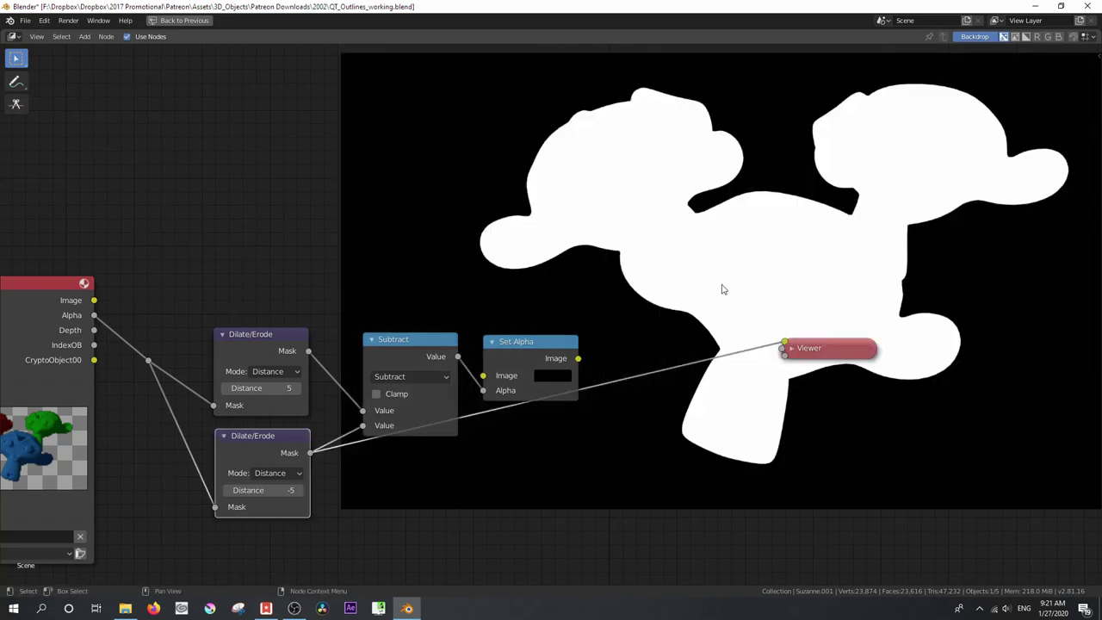
left_click_drag(308, 350, 785, 347)
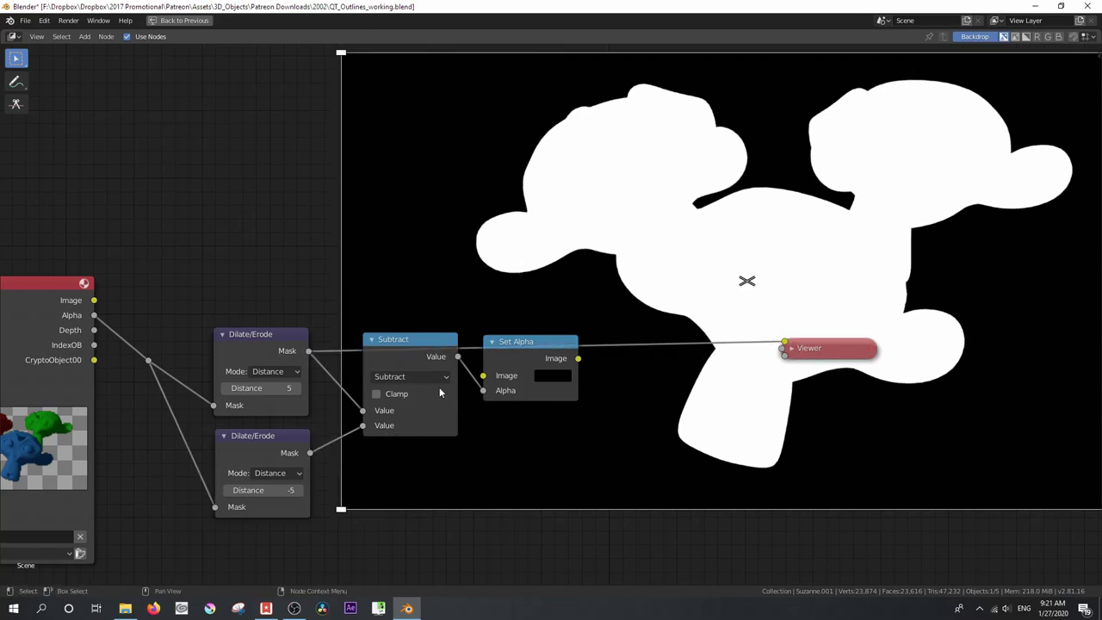
left_click_drag(578, 358, 785, 346)
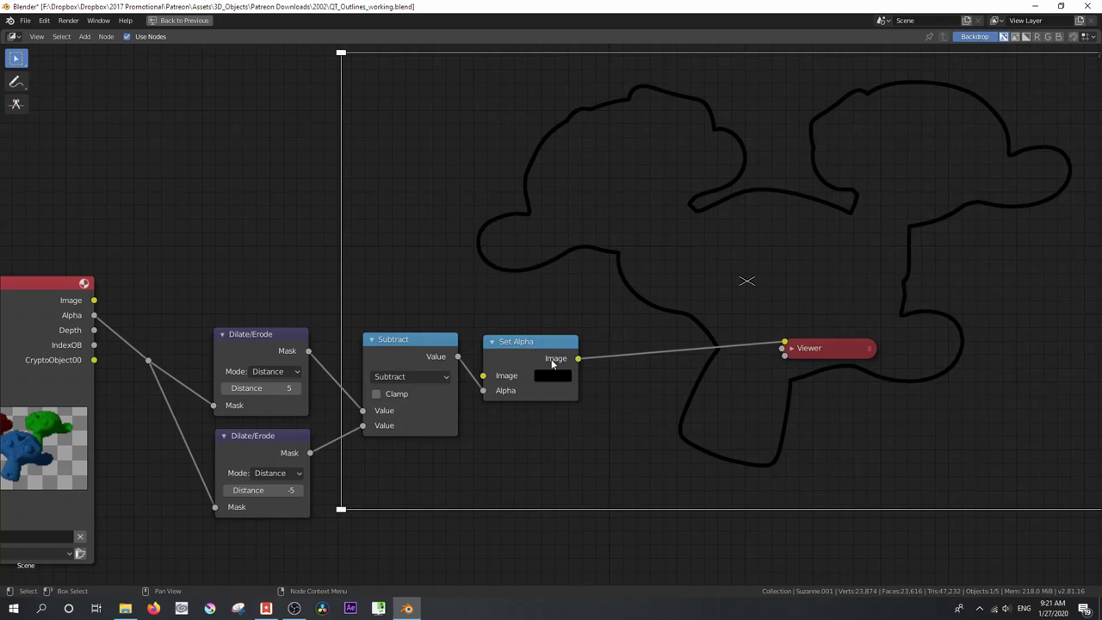
left_click(556, 376)
mouse_move(651, 279)
left_mouse_down()
mouse_move(652, 220)
mouse_move(618, 266)
mouse_move(585, 279)
mouse_move(624, 267)
mouse_move(545, 251)
left_mouse_up()
left_click(632, 203)
left_click_drag(589, 341, 545, 328)
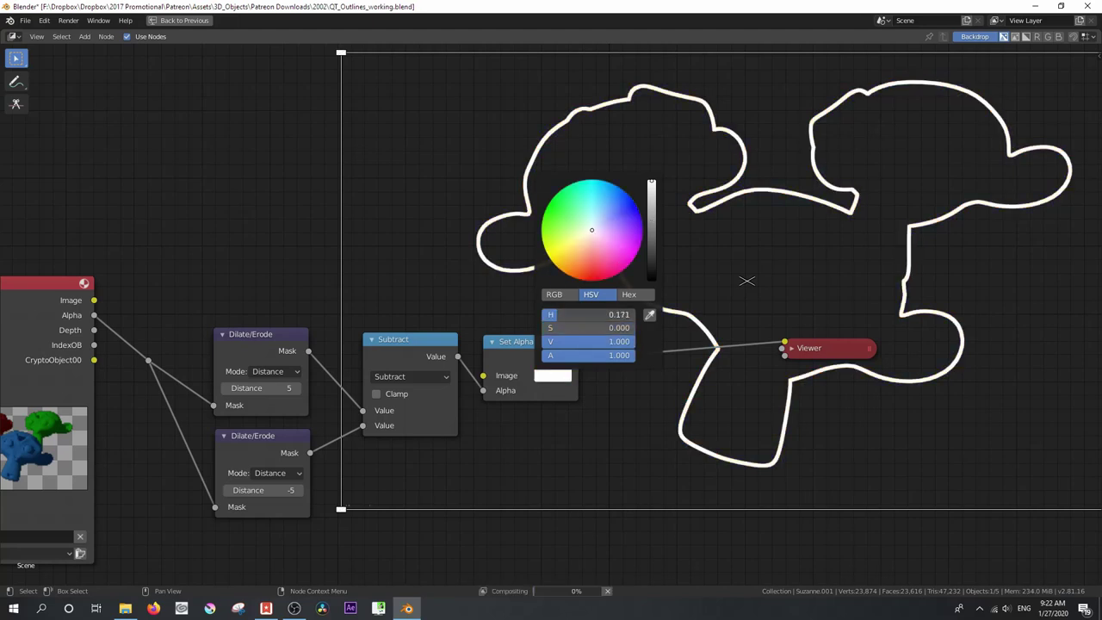
key("ctrl+z")
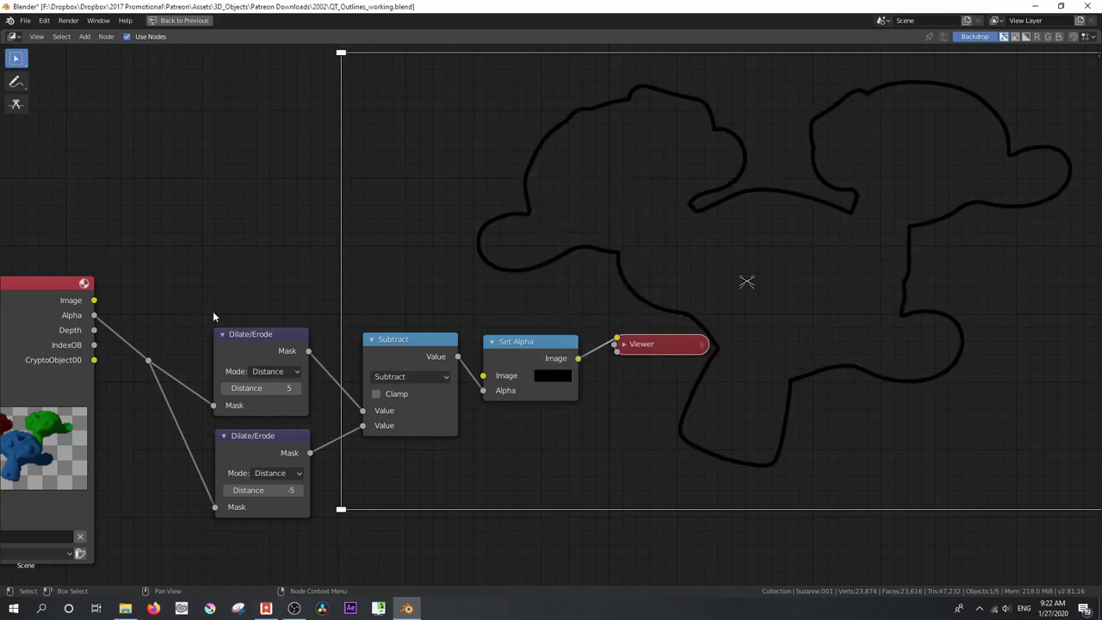
- Add a frame and stretch it around the two Dilate/Erode, Subtract and Set Alpha nodes
key("shift+a")
mouse_move(190, 365)
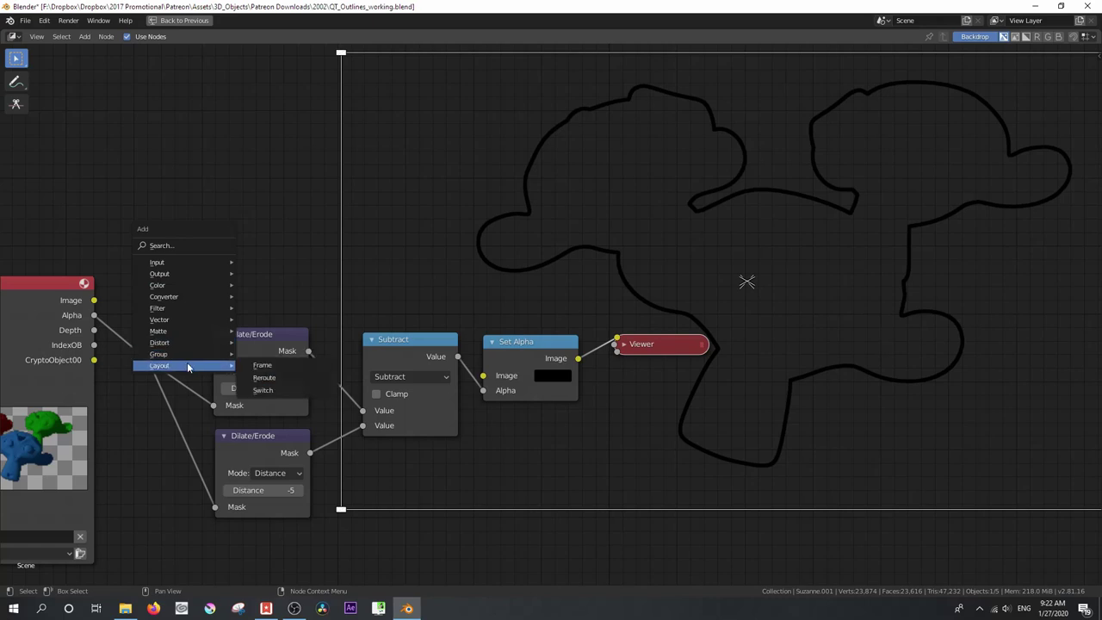
left_click(262, 365)
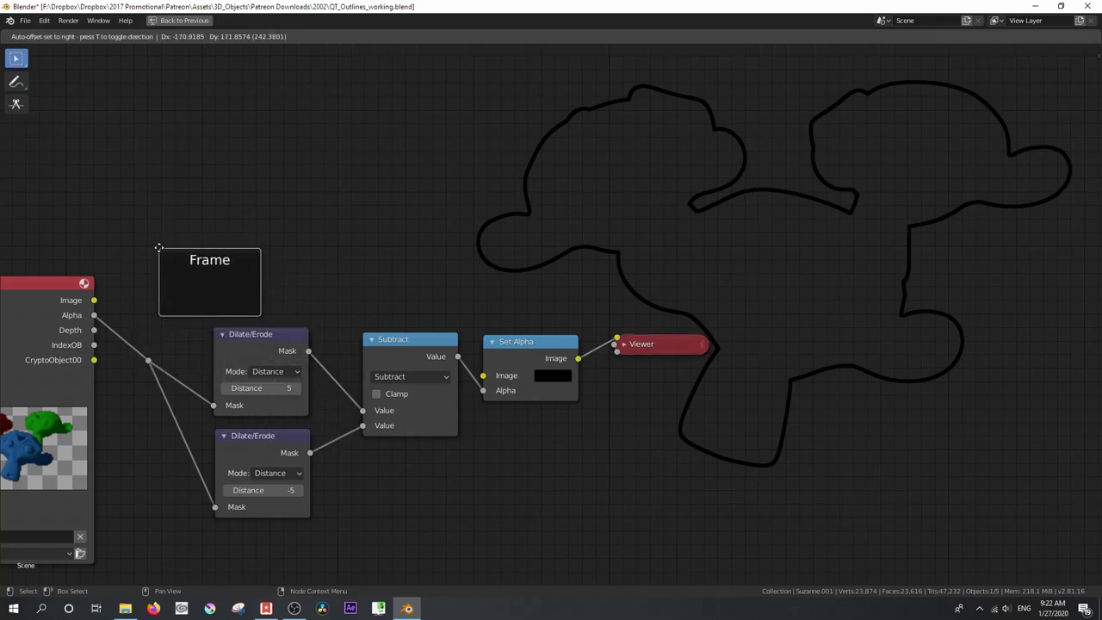
left_click(165, 248)
left_click_drag(284, 327, 594, 533)
- Label the frame 'Outline' in the sidebar, then hide the sidebar again
key("n")
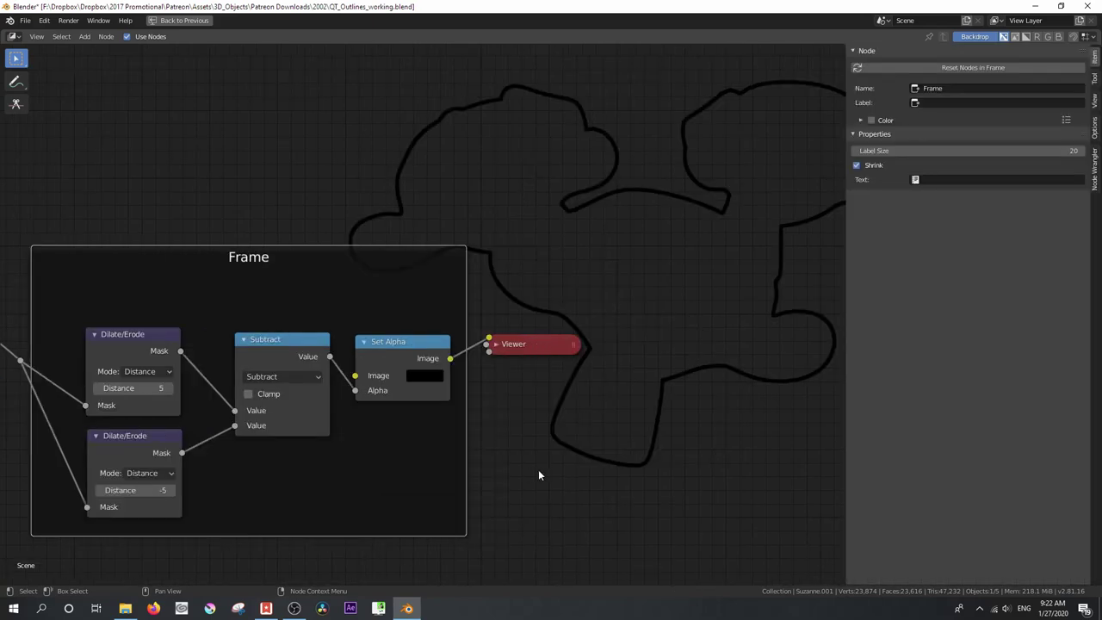
left_click(944, 104)
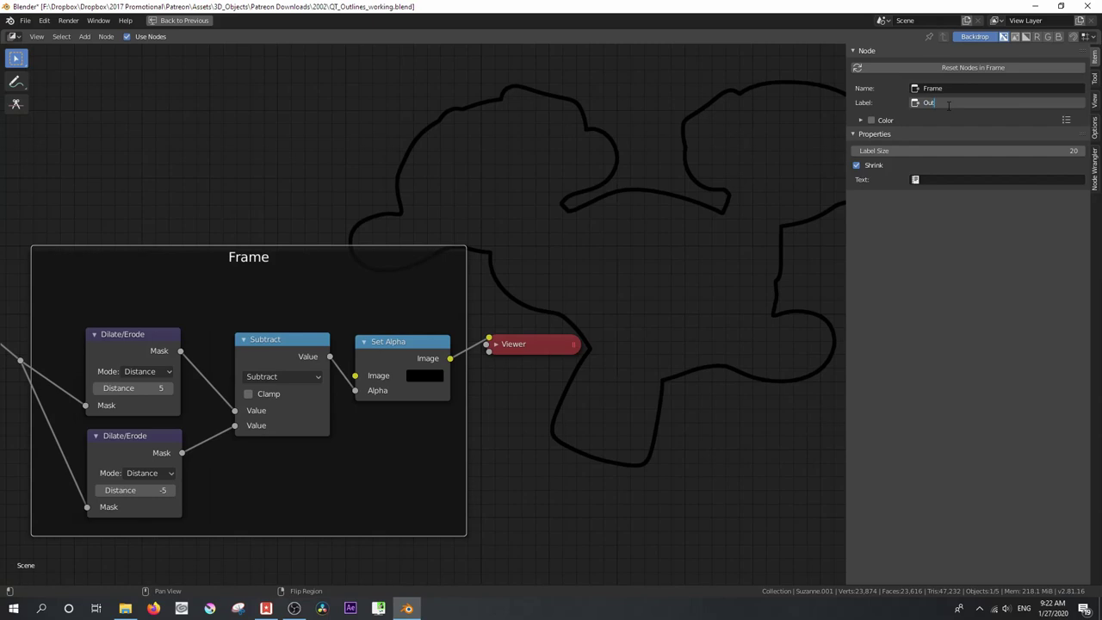
type("Outline")
key("Return")
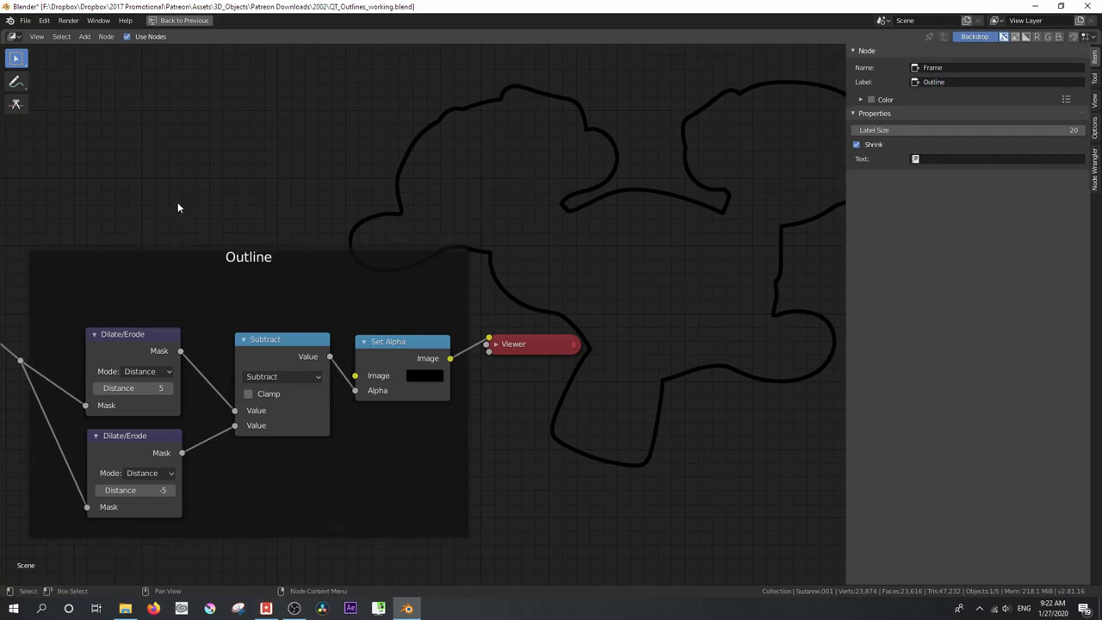
middle_click_drag(156, 231, 217, 234)
key("n")
key("b")
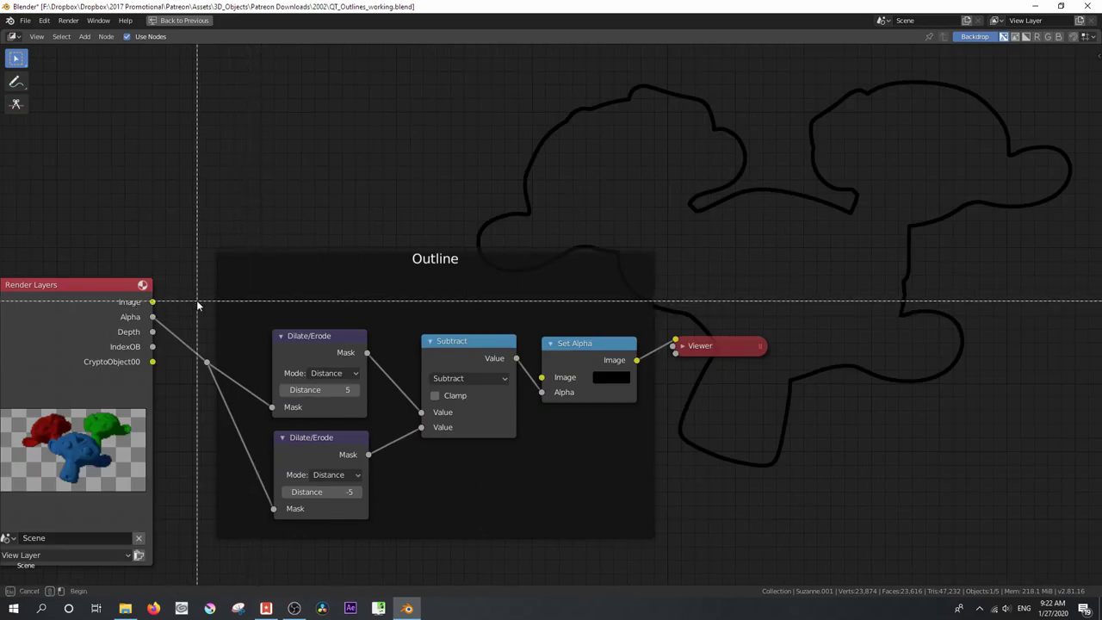
- Move the Outline frame up beside Render Layers, shift the Viewer to its right, and reselect the frame
left_click_drag(201, 300, 627, 532)
left_click_drag(324, 350, 328, 322)
left_click_drag(384, 299, 367, 167)
left_click_drag(762, 343, 873, 215)
left_click_drag(452, 167, 535, 157)
left_click_drag(97, 310, 117, 189)
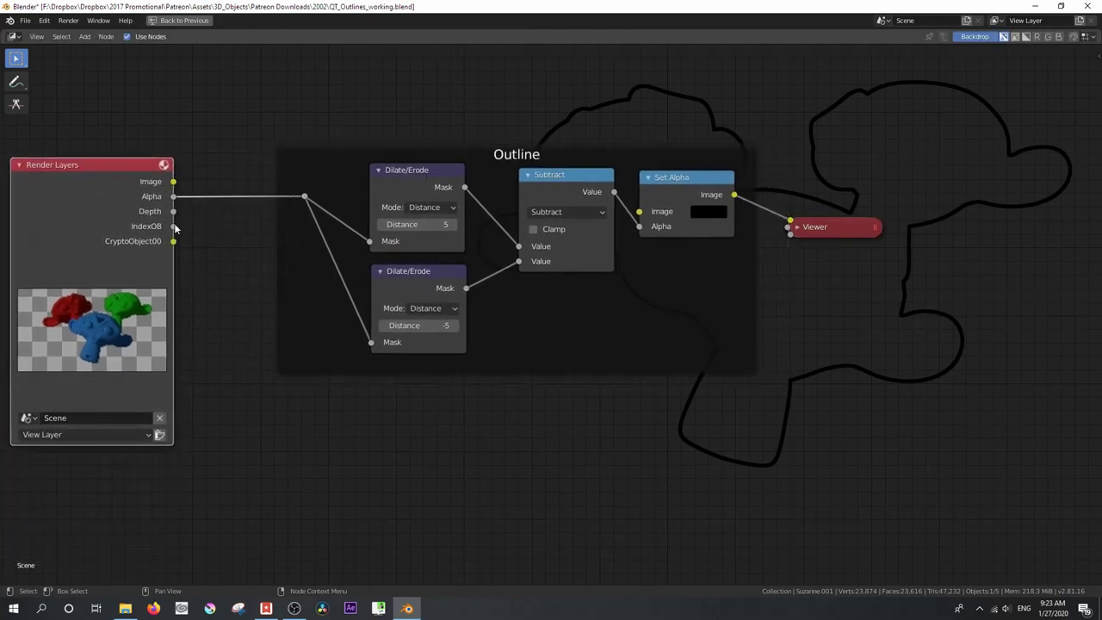
left_click_drag(551, 168, 539, 119)
left_click_drag(242, 56, 760, 369)
- Duplicate the Outline frame twice, stacking each copy below the previous one
key("shift+d")
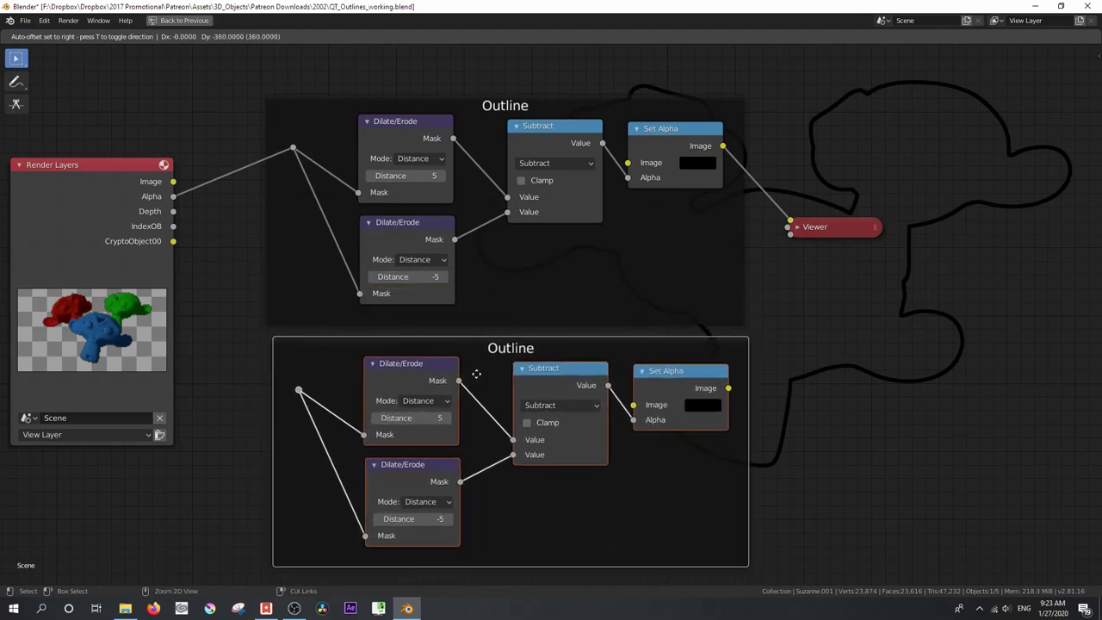
left_click(477, 379)
scroll(639, 472, "down", 2)
key("shift+d")
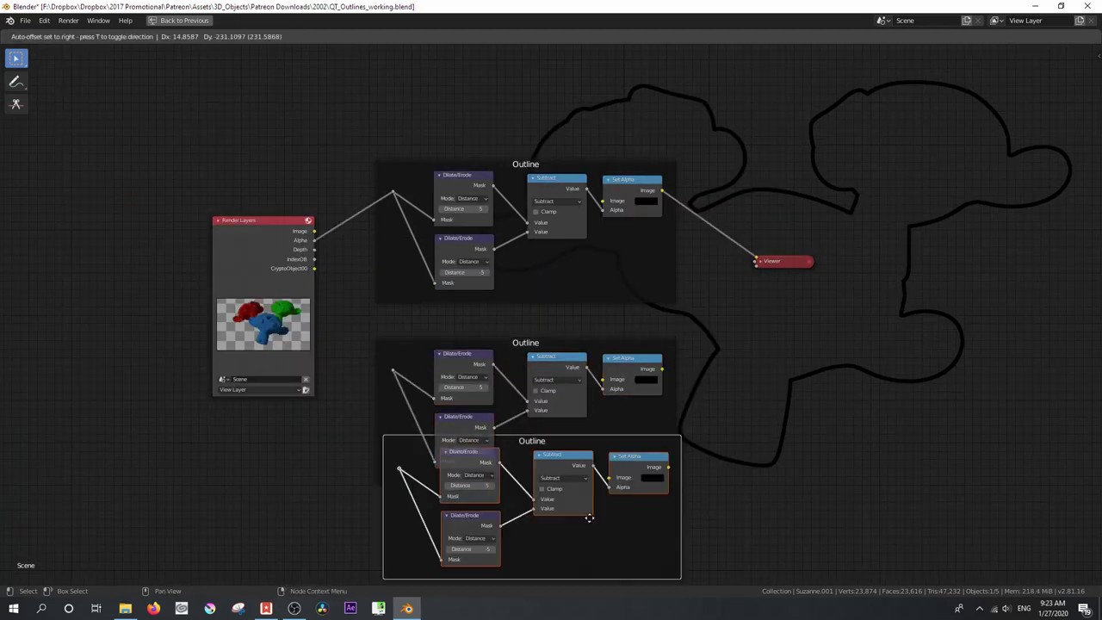
left_click(584, 572)
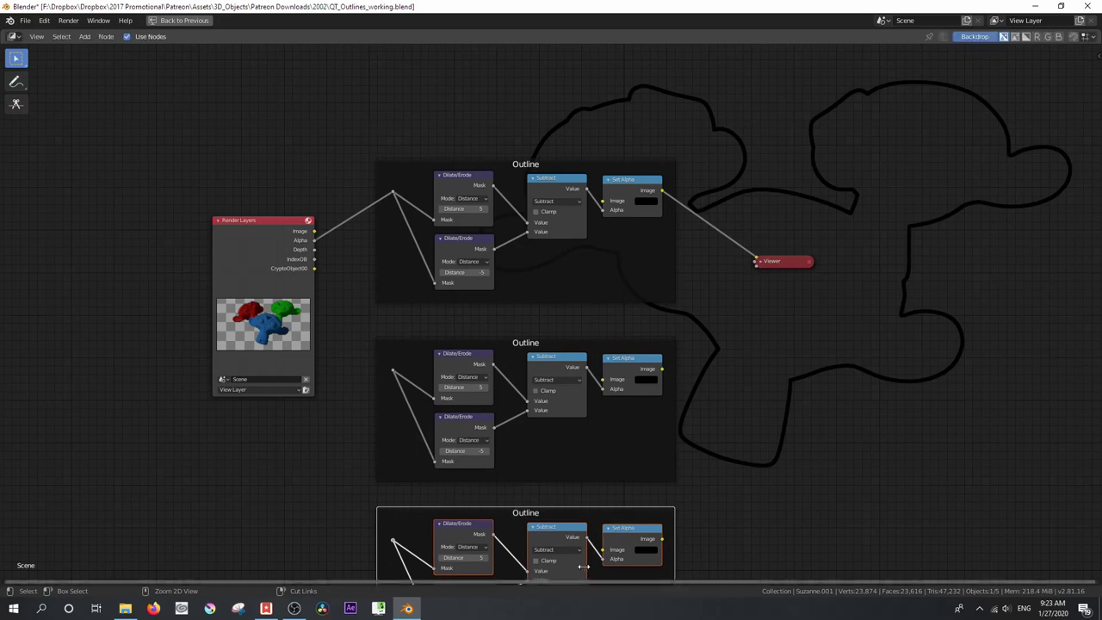
- Move Render Layers left and down and the Viewer down and right
left_click_drag(260, 247, 159, 274)
left_click(160, 274)
scroll(749, 318, "down", 1)
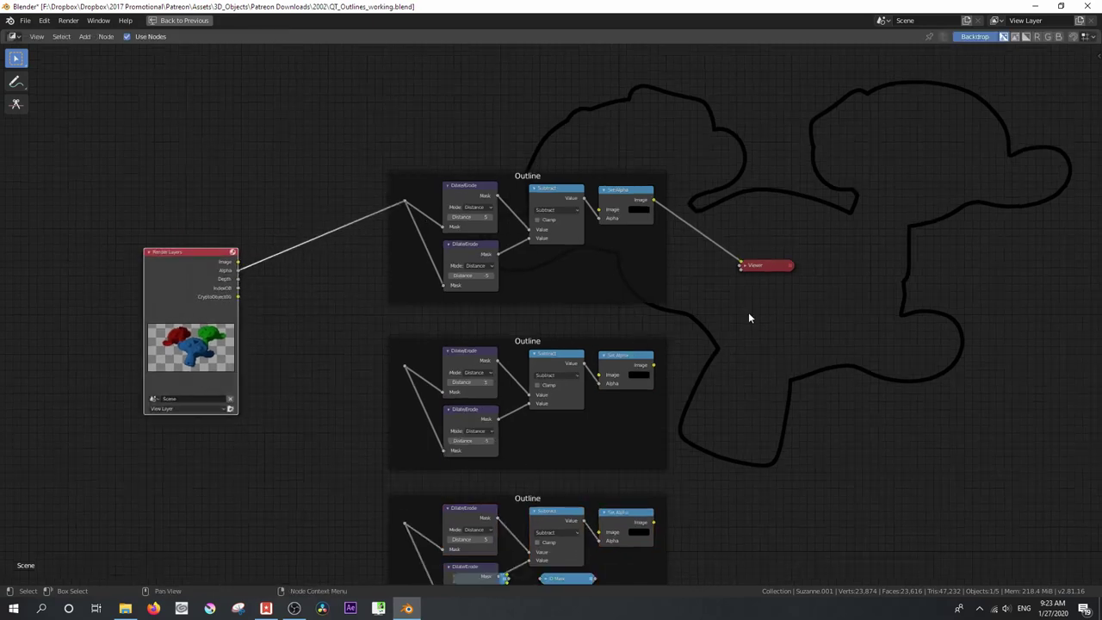
left_click_drag(760, 265, 812, 300)
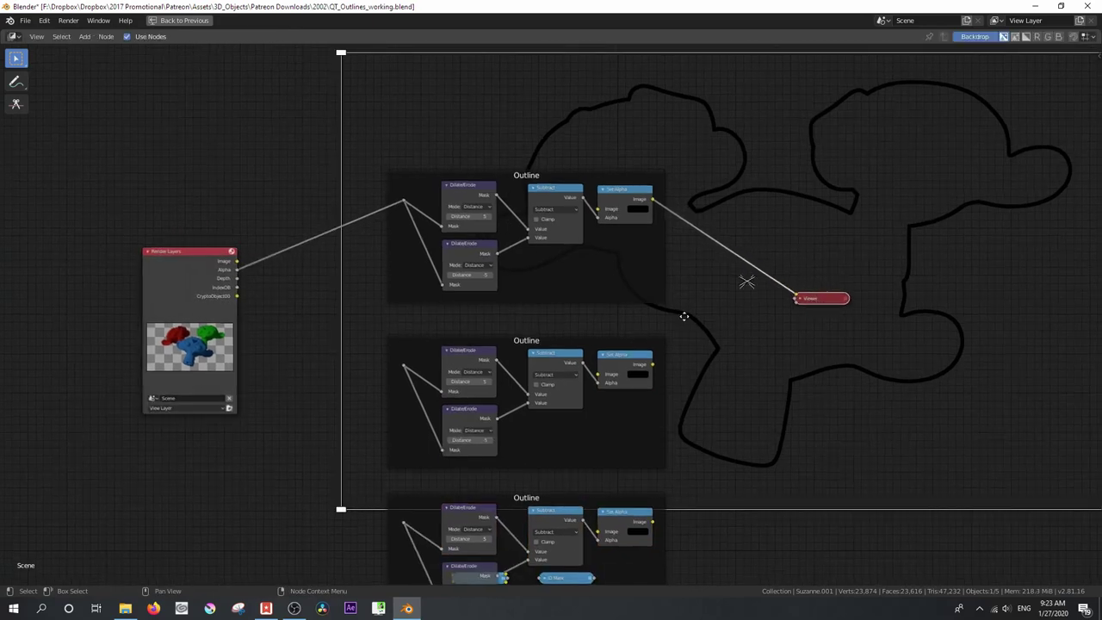
middle_click_drag(687, 312, 553, 249)
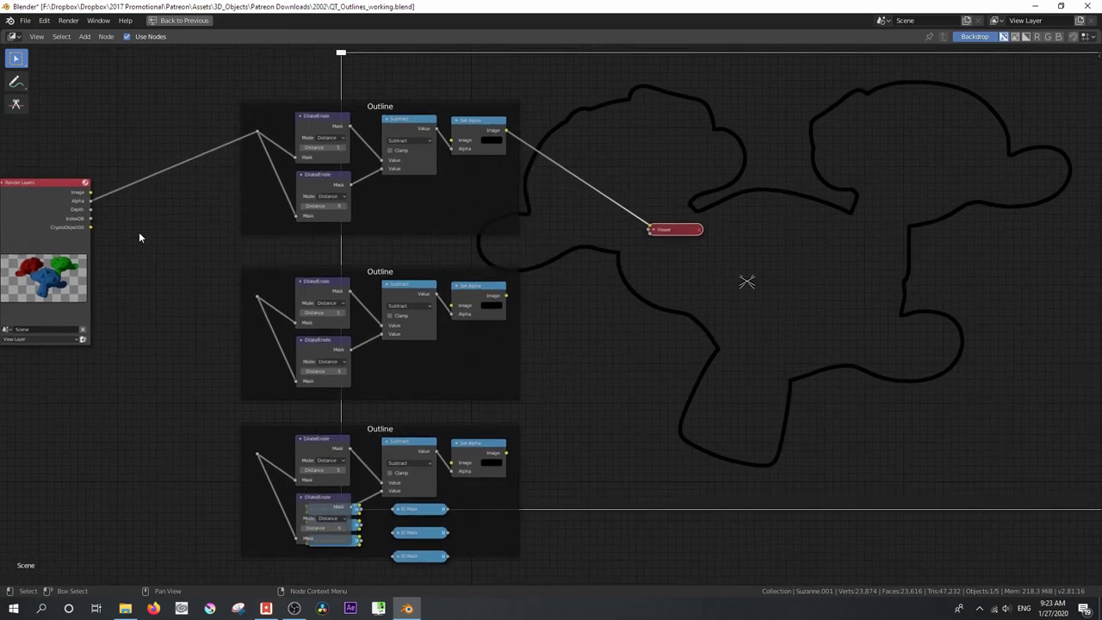
key("shift+a")
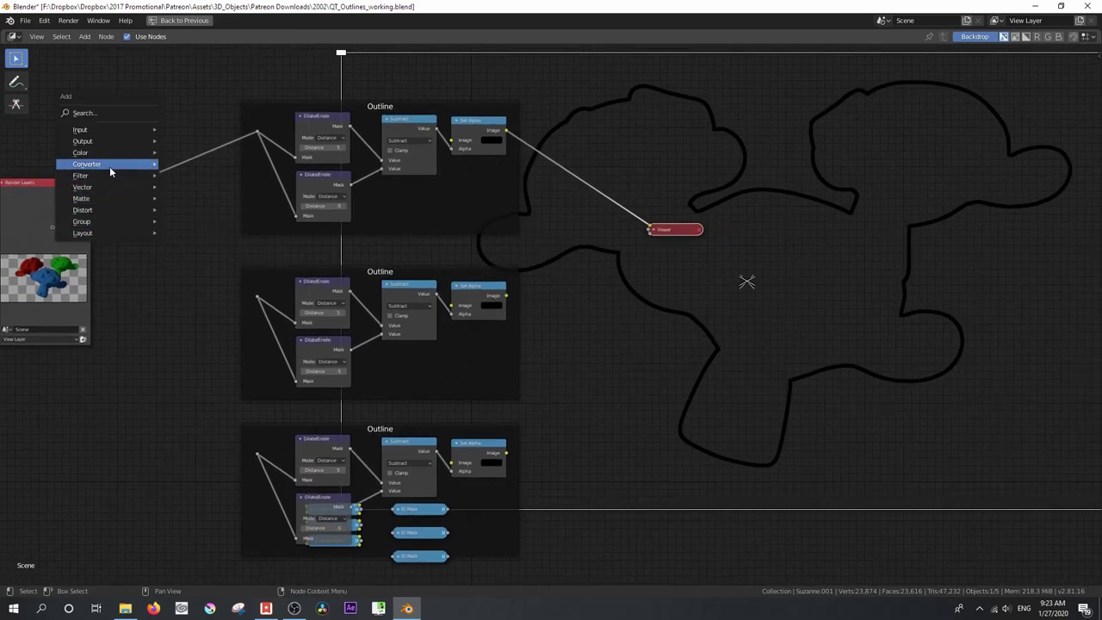
- Insert an ID Mask node on the IndexOB link and set its index to 1
mouse_move(109, 163)
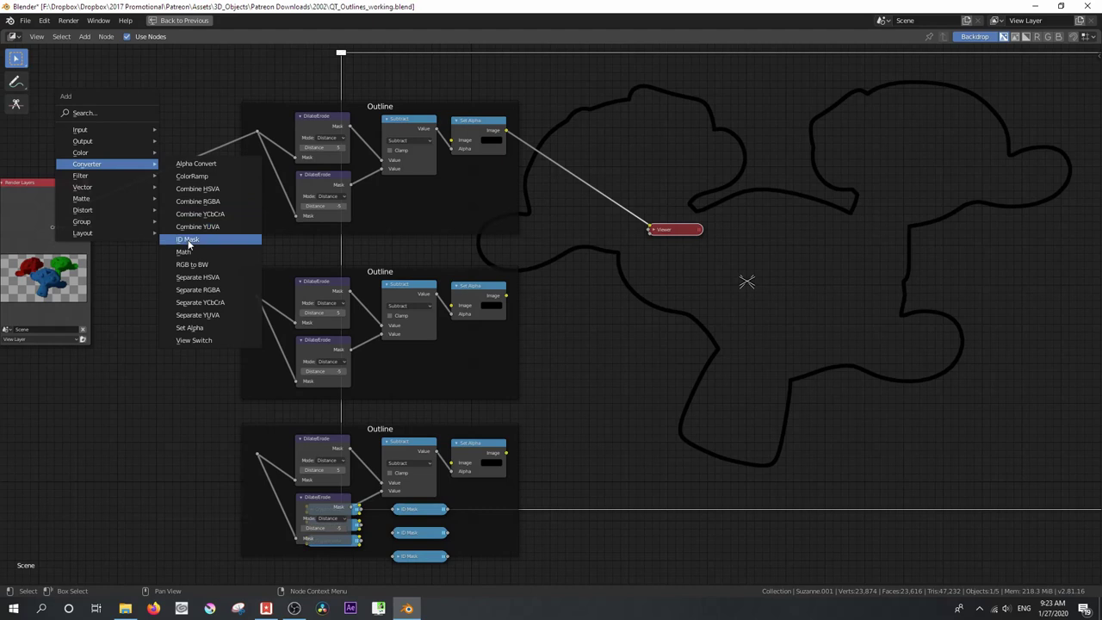
left_click(189, 245)
left_click(177, 157)
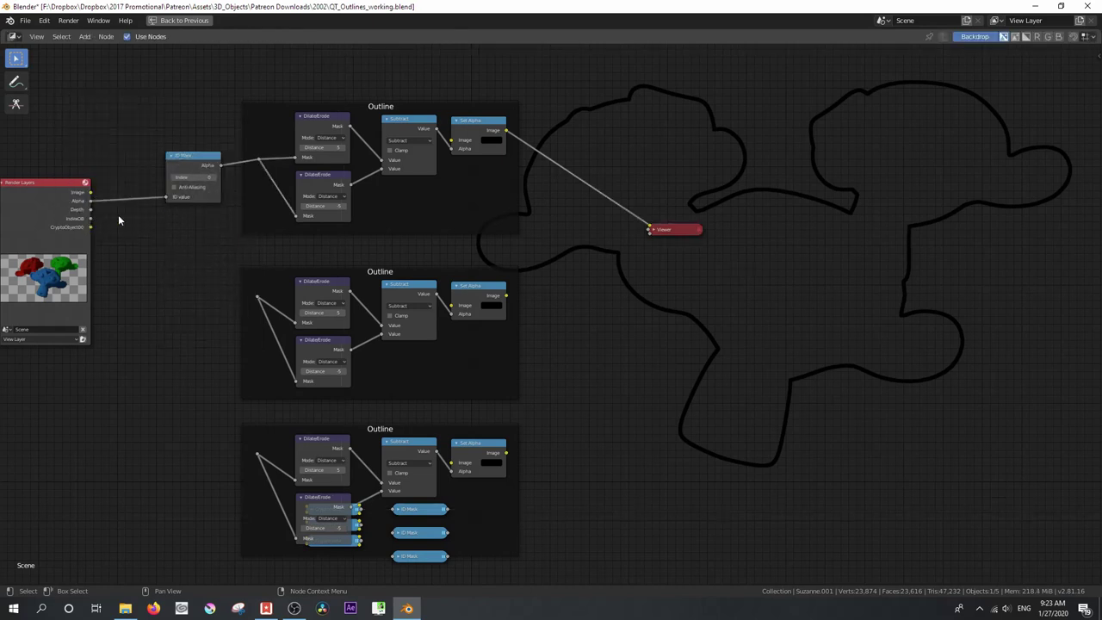
middle_click_drag(163, 242, 280, 271)
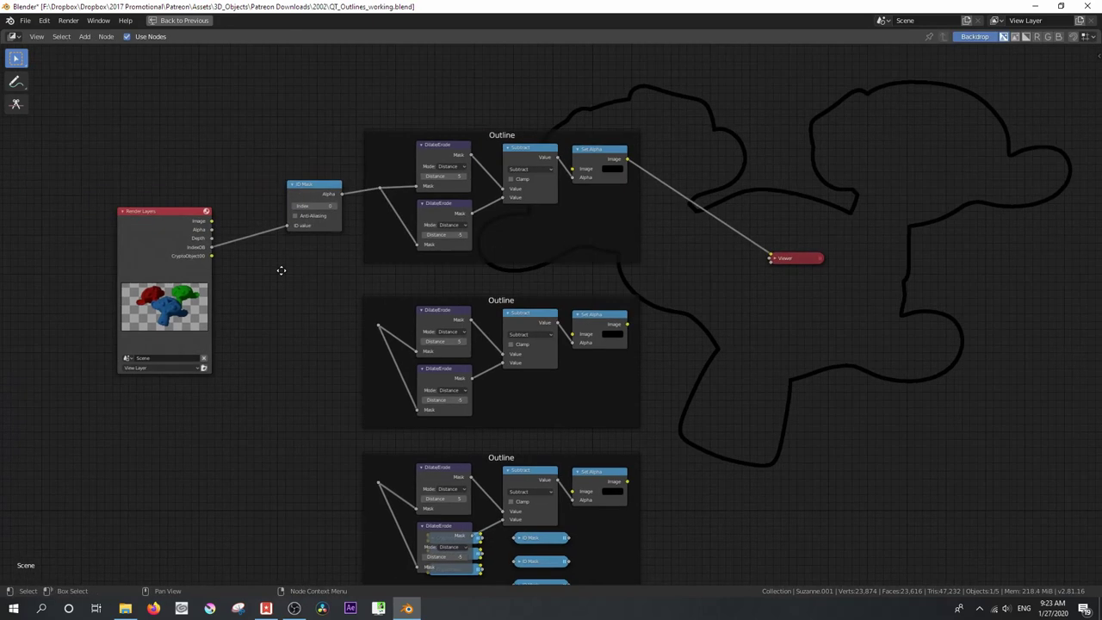
scroll(281, 270, "up", 4)
middle_click_drag(182, 246, 419, 246)
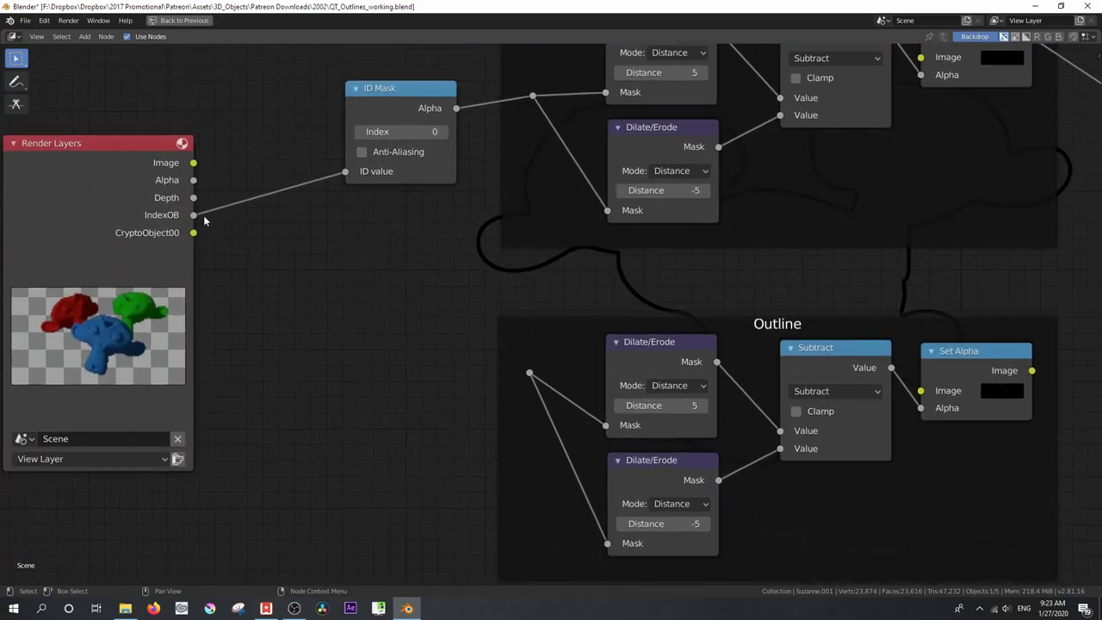
left_click(447, 134)
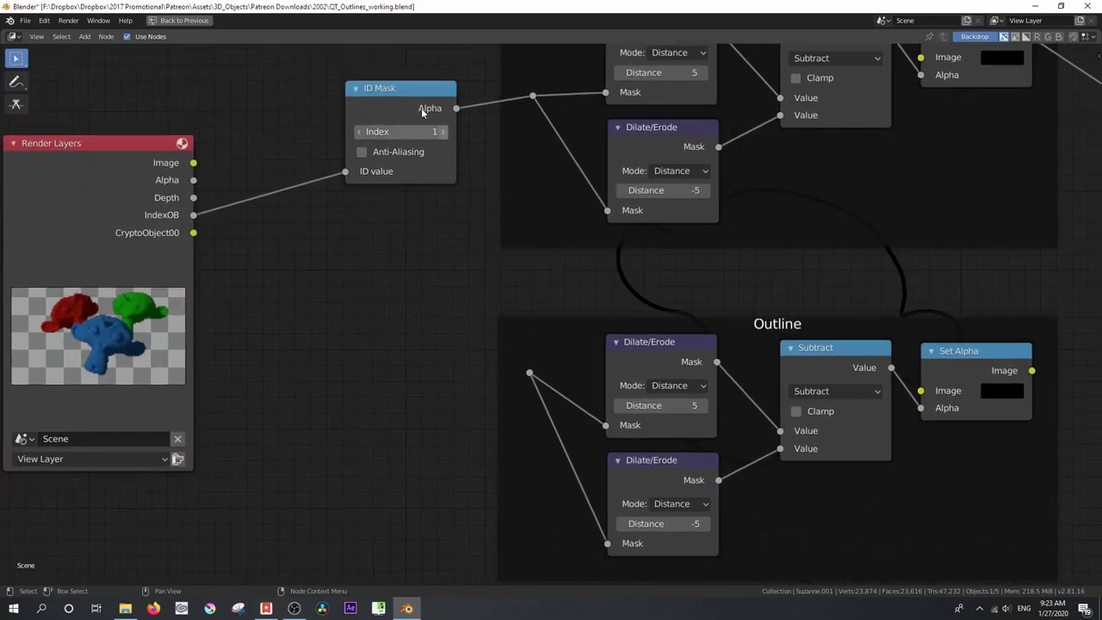
- Add a second ID Mask with index 2, fed from IndexOB via a reroute, into the second Outline group
key("shift+d")
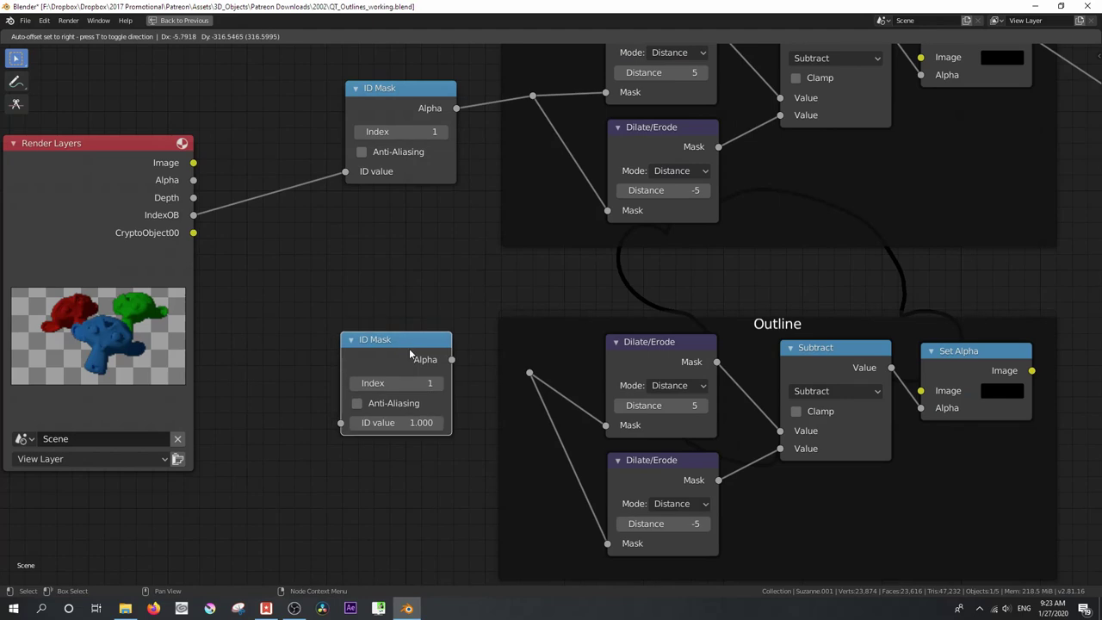
left_click(414, 359)
key("shift+a")
mouse_move(207, 278)
left_click(272, 290)
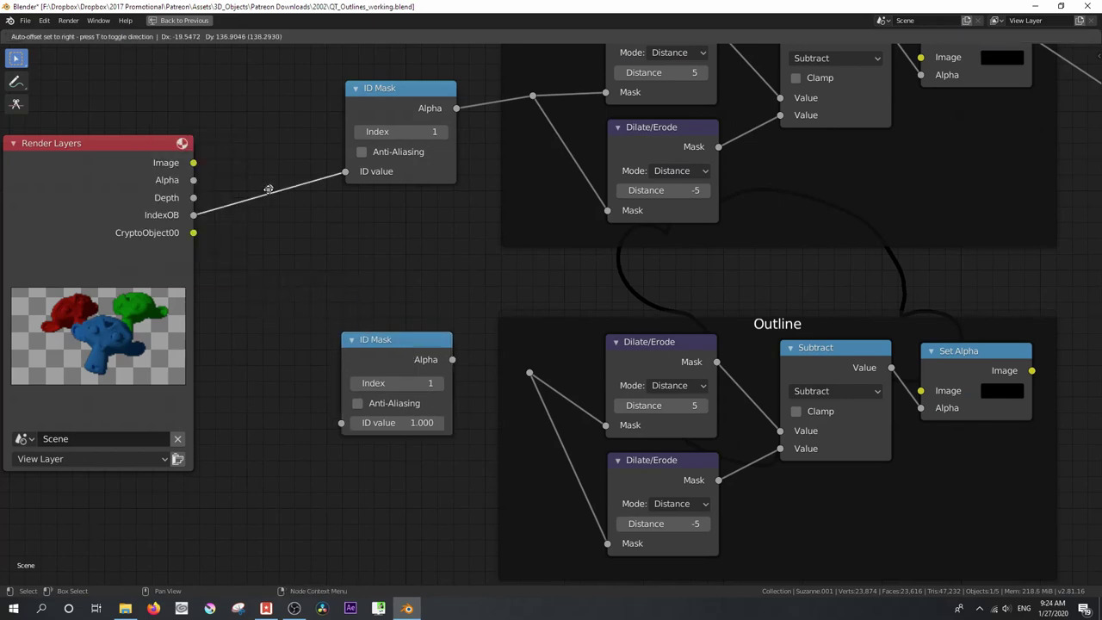
left_click(269, 199)
left_click_drag(269, 199, 352, 427)
left_click(441, 383)
left_click_drag(452, 360, 530, 373)
- Copy the index-2 ID Mask for the third Outline group, linking IndexOB in and its output out
scroll(455, 272, "down", 3)
middle_click_drag(513, 288, 389, 183)
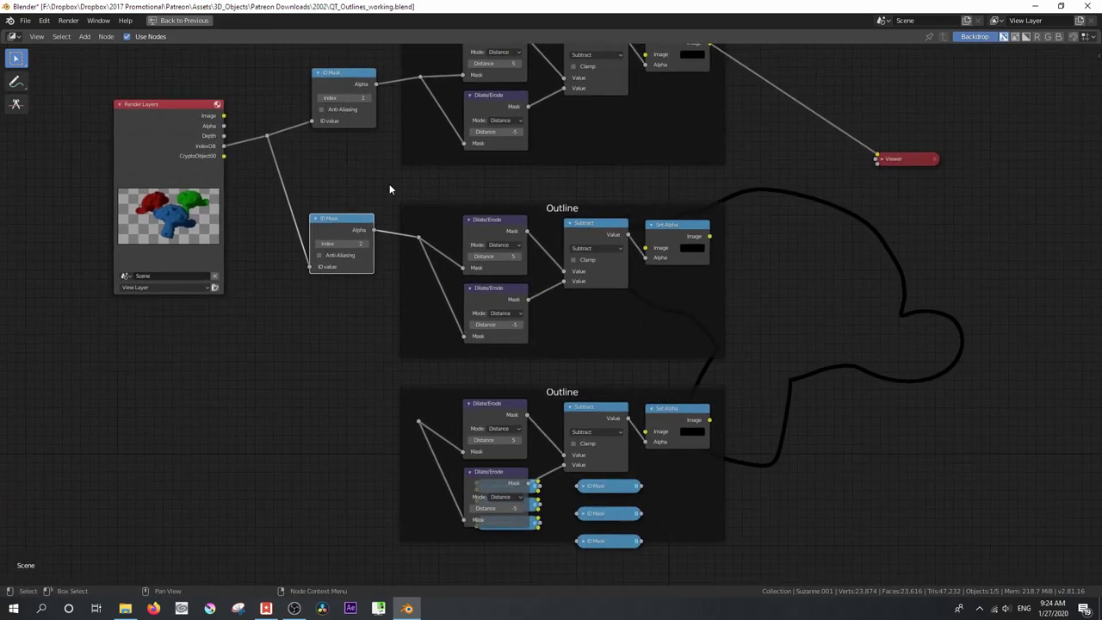
key("ctrl+c")
key("ctrl+v")
left_click(346, 378)
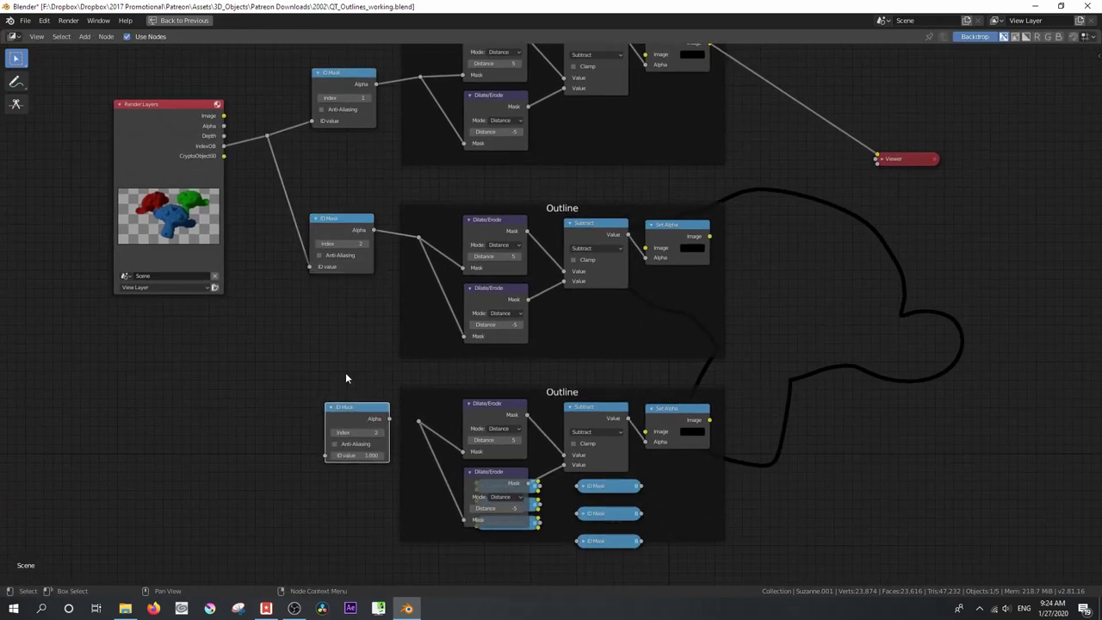
left_click_drag(267, 137, 325, 455)
left_click_drag(389, 418, 421, 422)
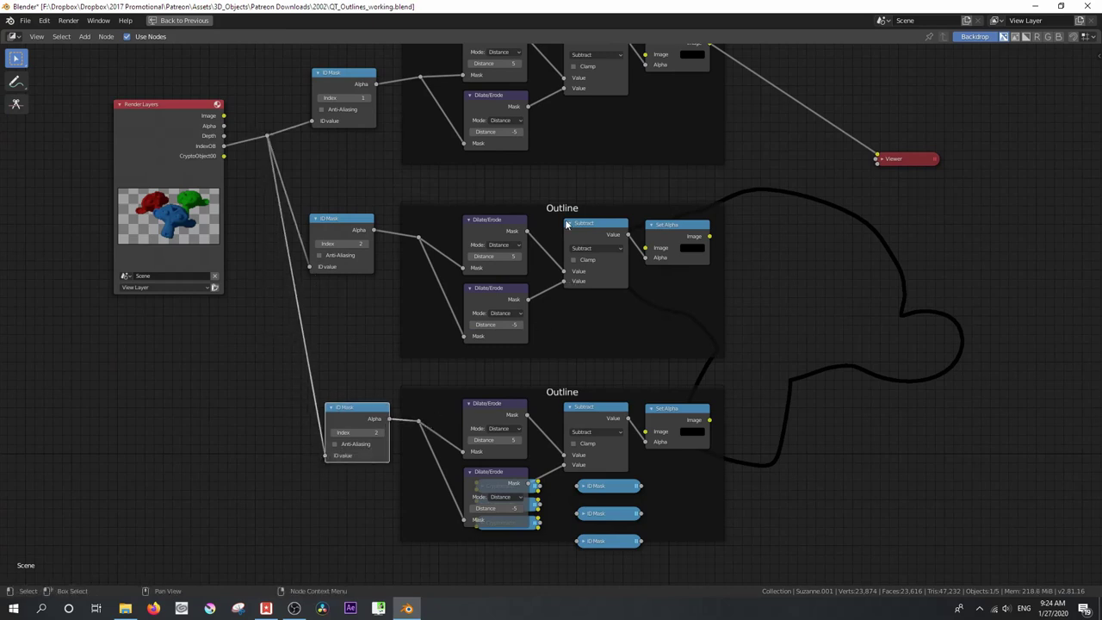
- Relabel the middle frame to Outline2
left_click(566, 215)
key("n")
left_click(947, 103)
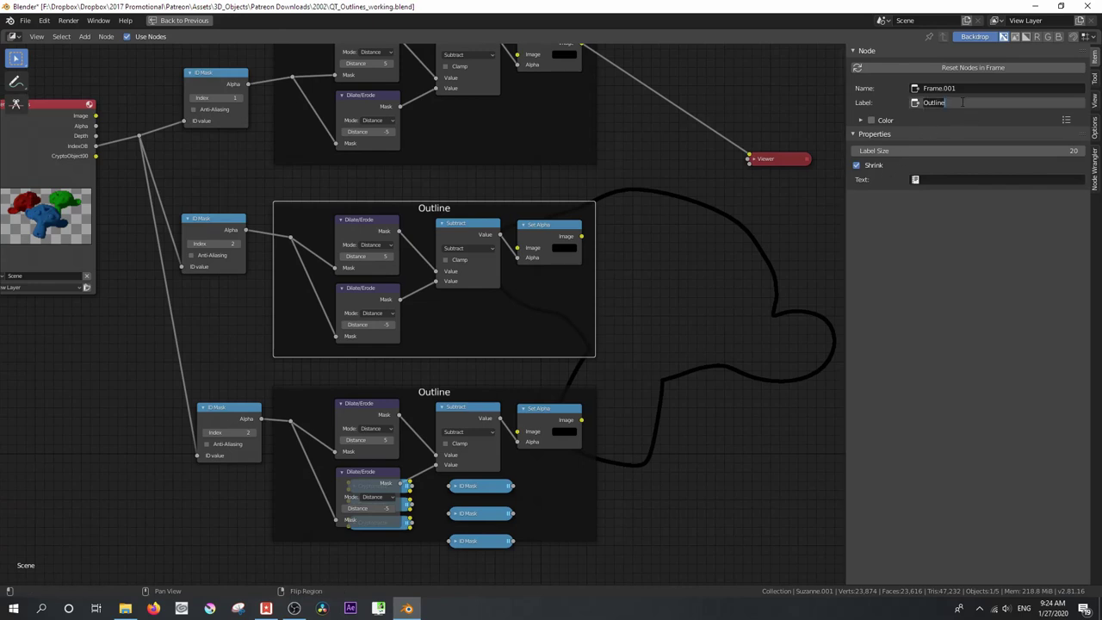
key("End")
type("2")
key("Return")
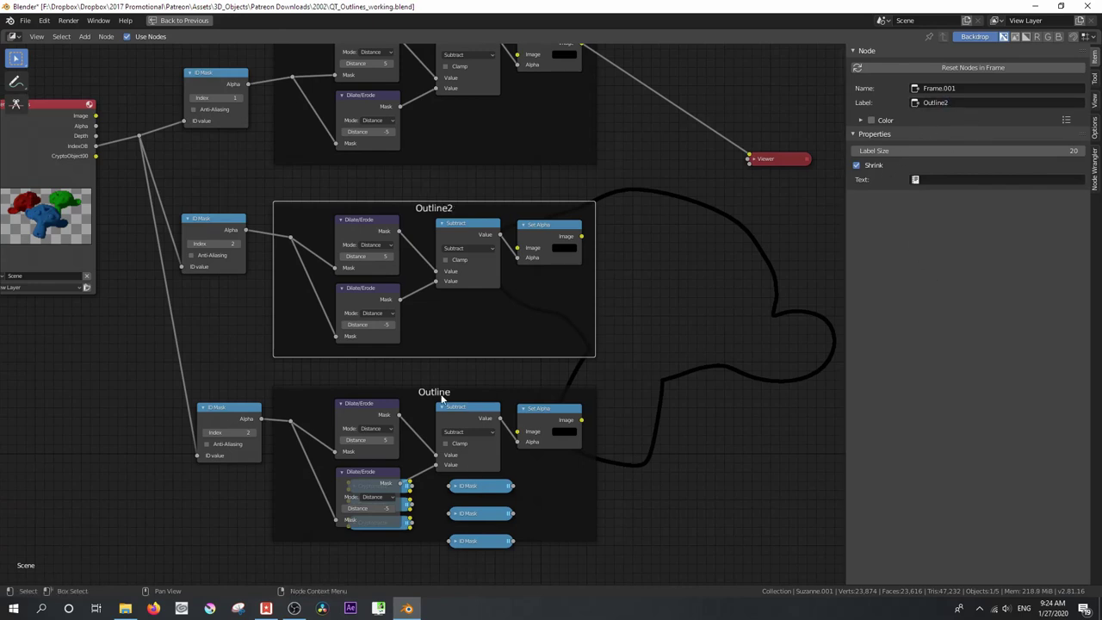
- Relabel the bottom frame to Outline3
left_click(434, 388)
left_click(962, 101)
key("End")
type("3")
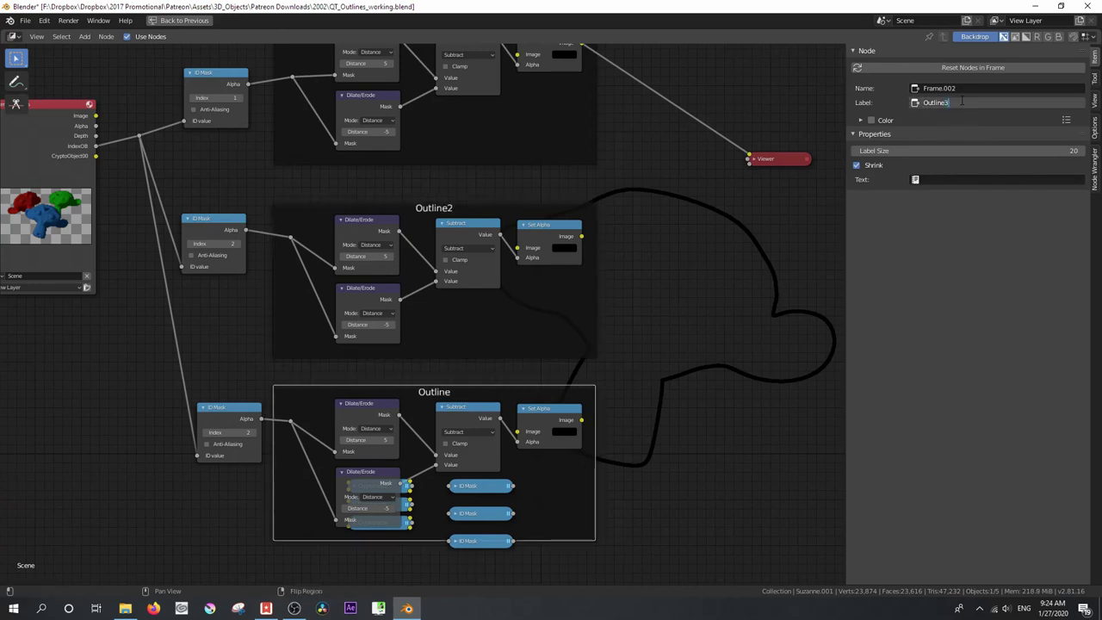
key("Return")
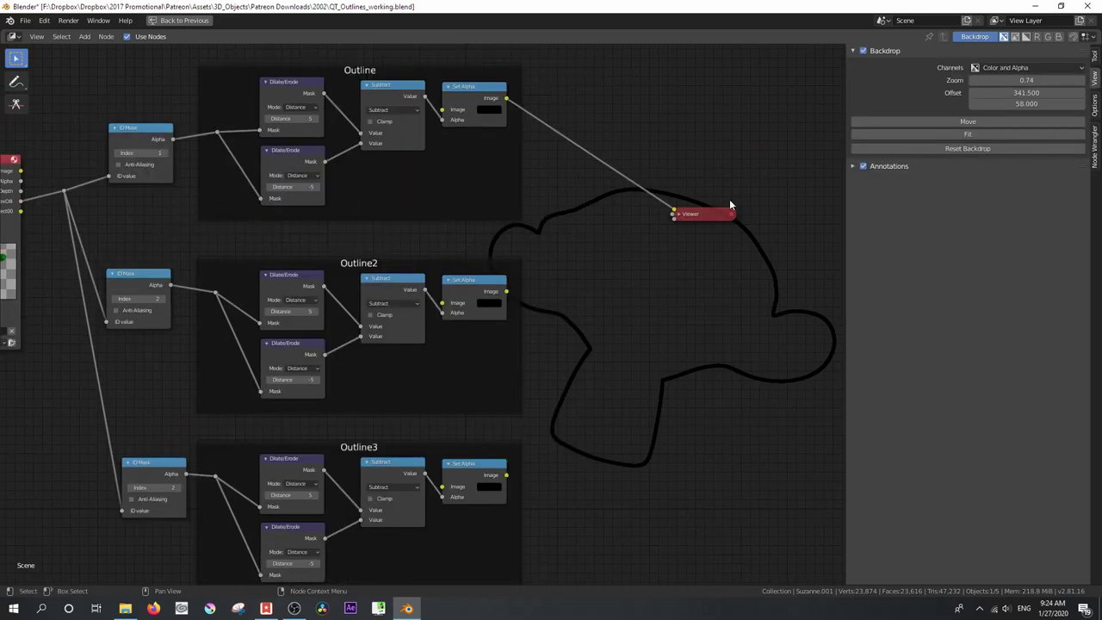
- Preview Outline2's Set Alpha result in the Viewer, then switch the preview to Outline3
scroll(590, 325, "down", 1)
key("n")
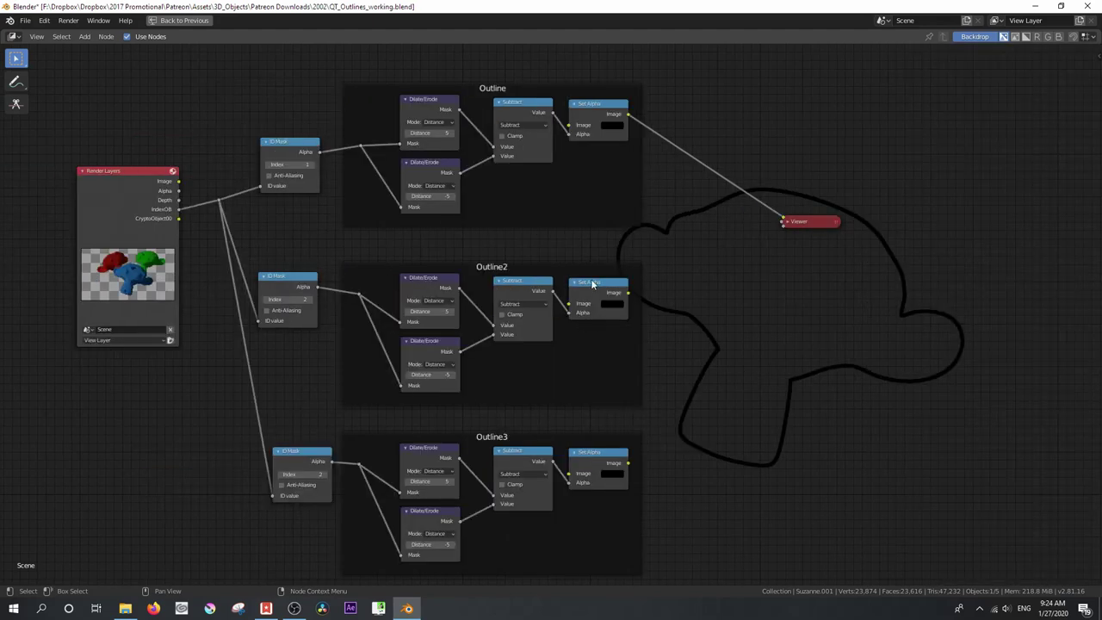
middle_click_drag(646, 179, 453, 233)
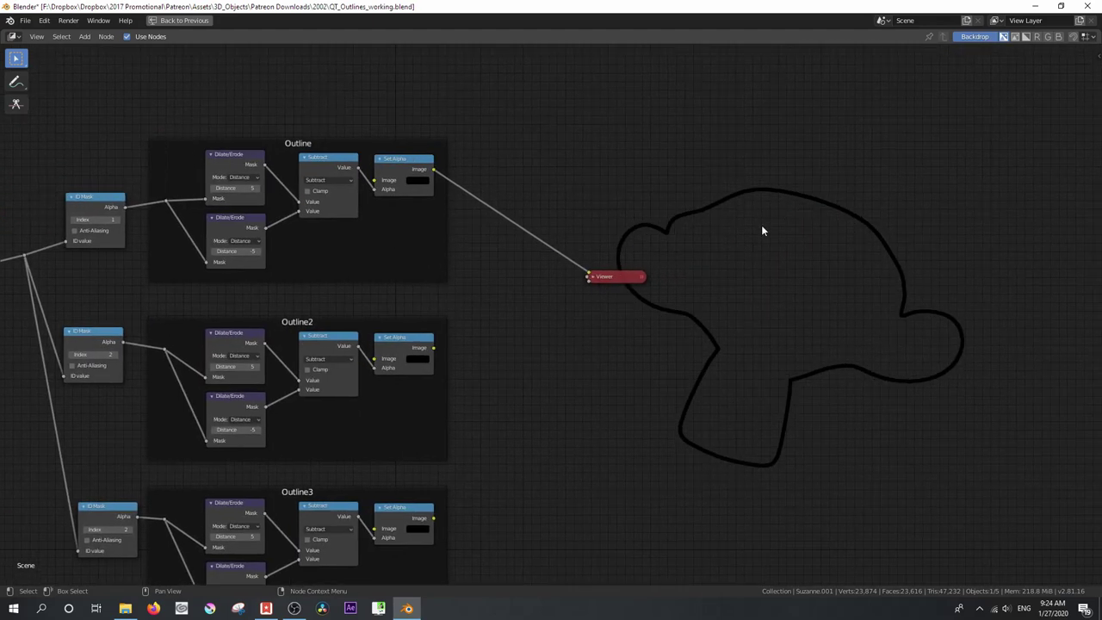
left_click_drag(435, 348, 591, 275)
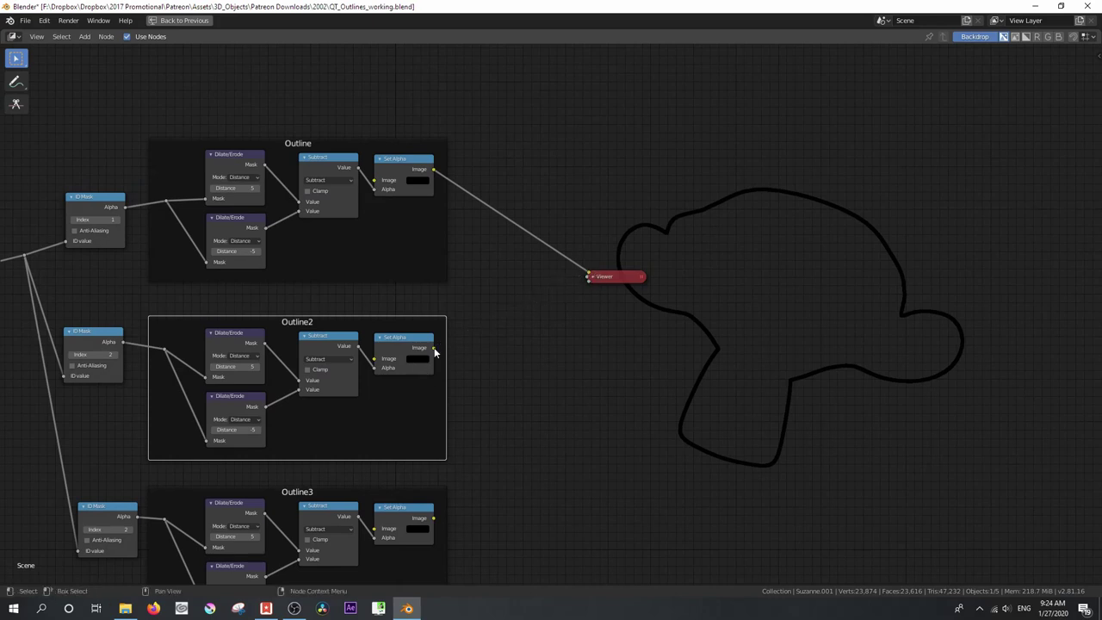
left_click_drag(435, 348, 590, 276)
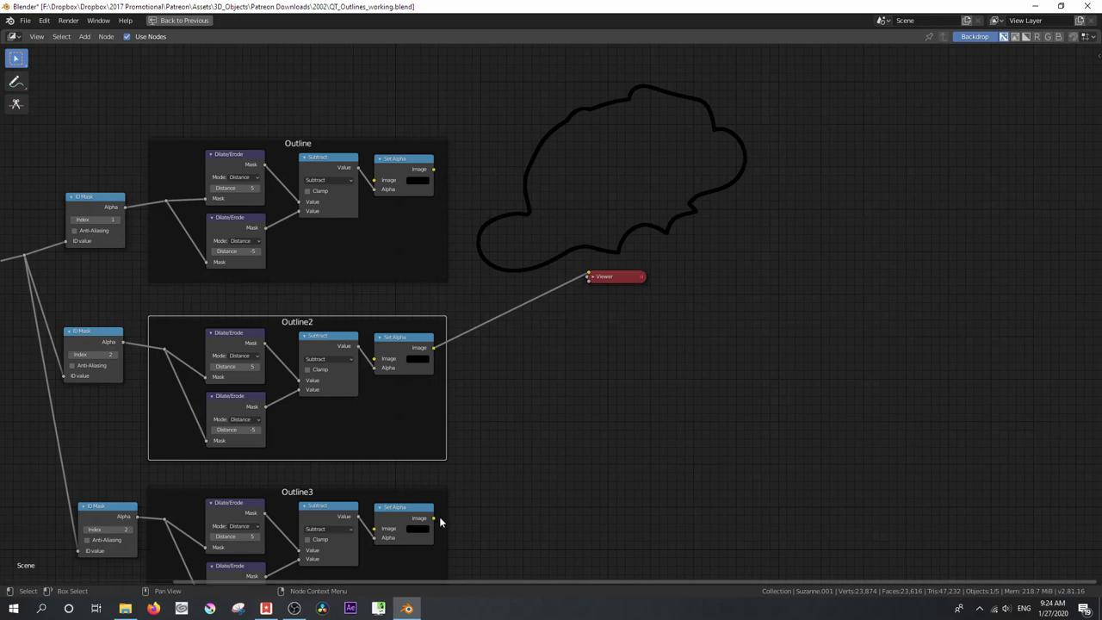
left_click_drag(433, 518, 590, 277)
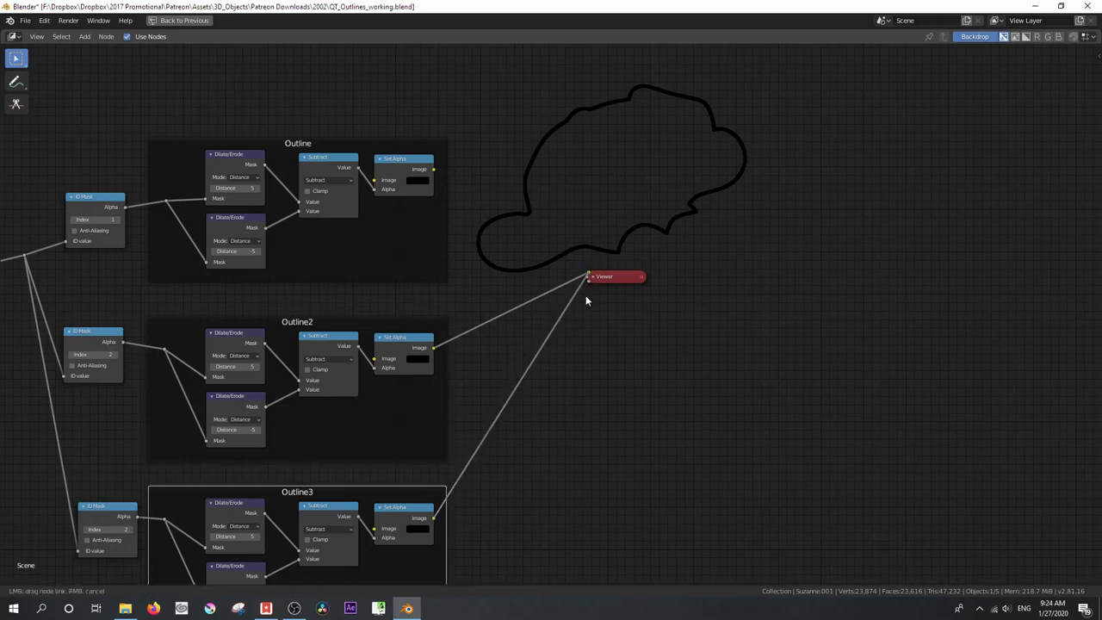
- Change the Outline3 ID Mask index from 2 to 3
middle_click_drag(548, 490, 621, 389)
left_click(204, 429)
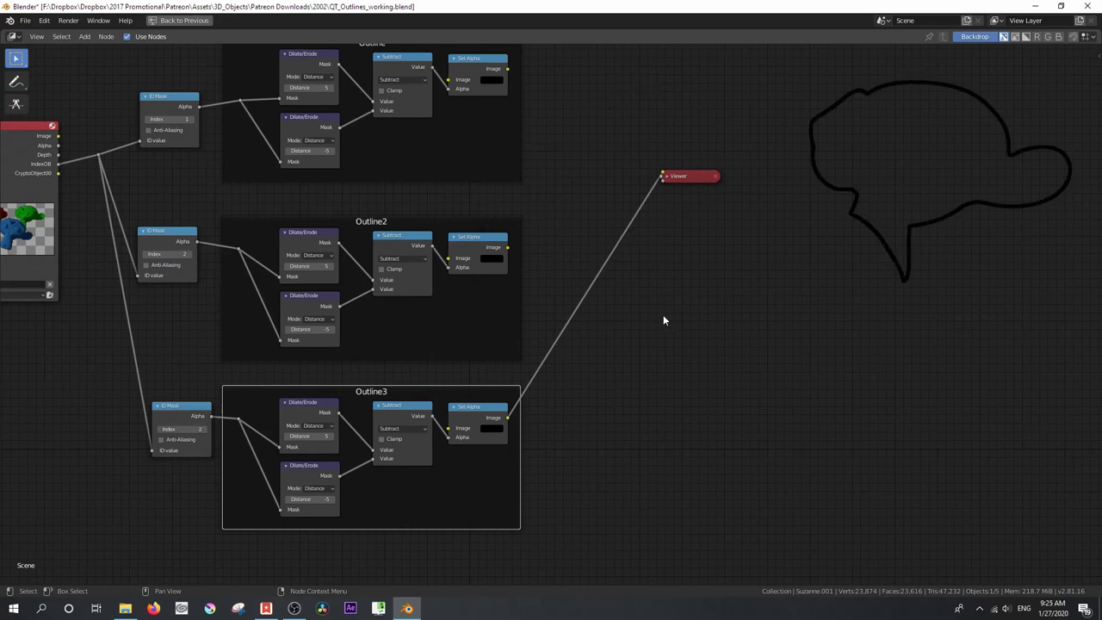
mouse_move(664, 314)
middle_mouse_down()
mouse_move(603, 362)
mouse_move(657, 315)
mouse_move(665, 322)
middle_mouse_up()
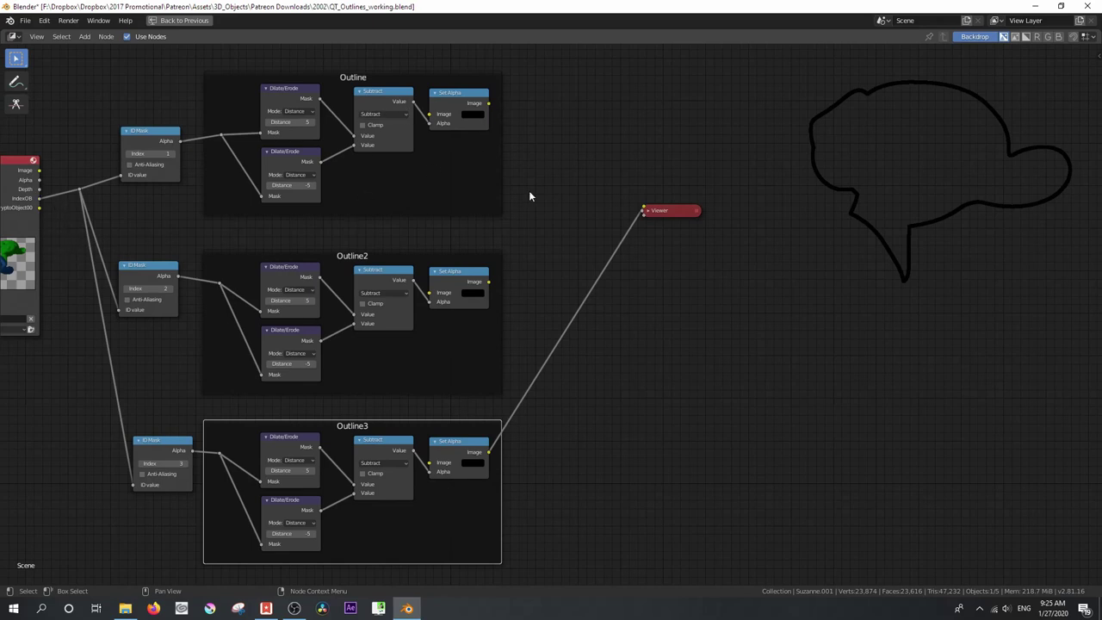
- Add an Alpha Over combining Outline and Outline2's Set Alpha outputs, feeding the Viewer
key("shift+a")
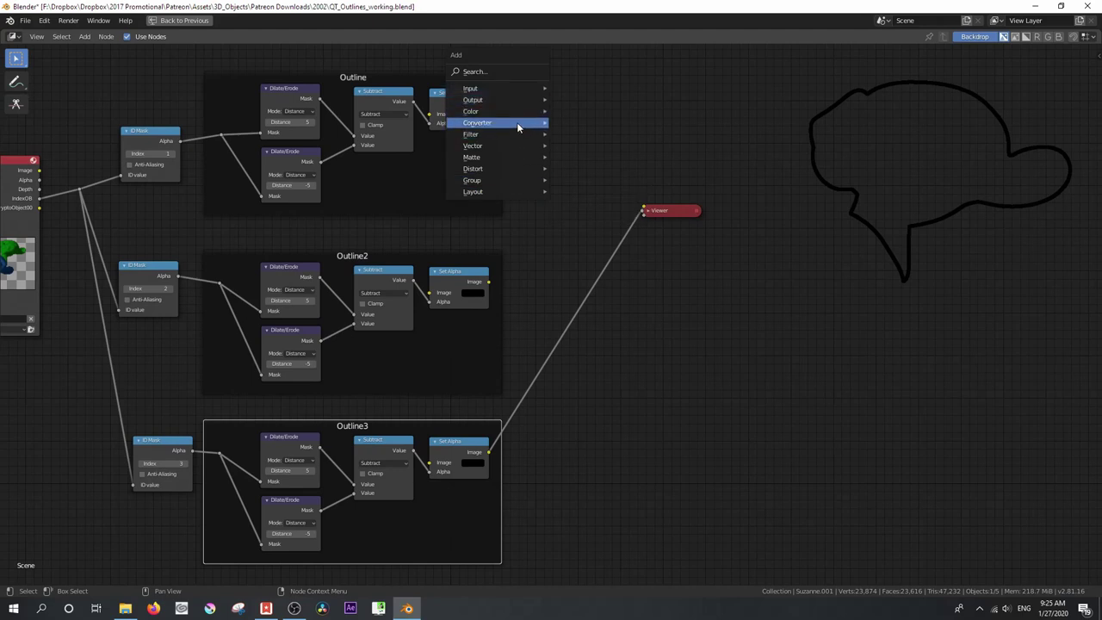
mouse_move(508, 113)
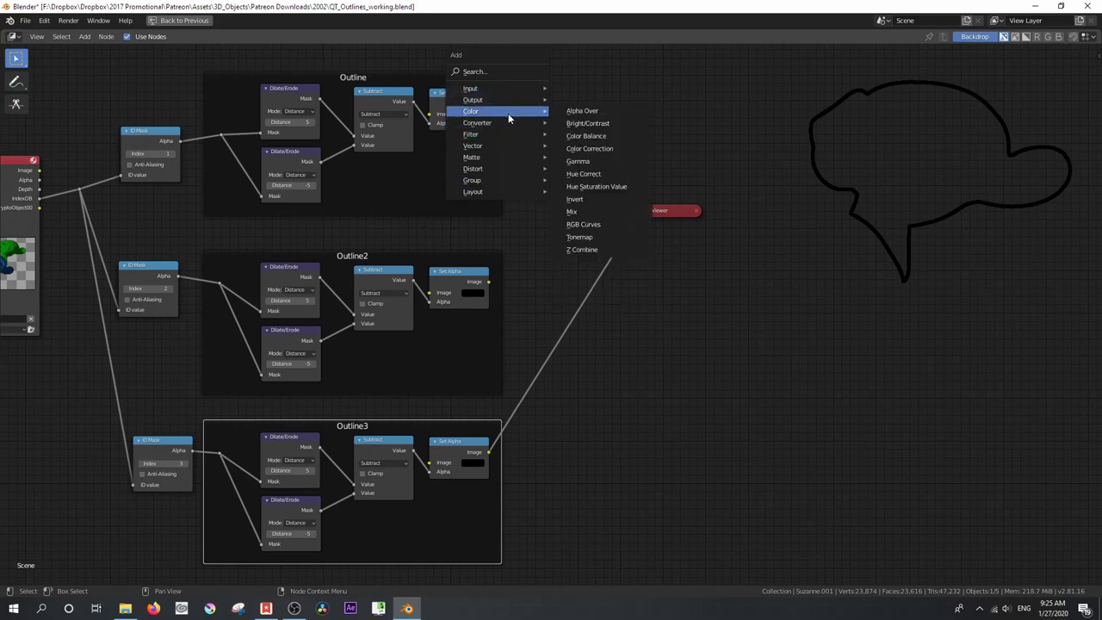
left_click(591, 111)
left_click(585, 142)
left_click_drag(663, 212, 776, 225)
left_click_drag(602, 168, 617, 261)
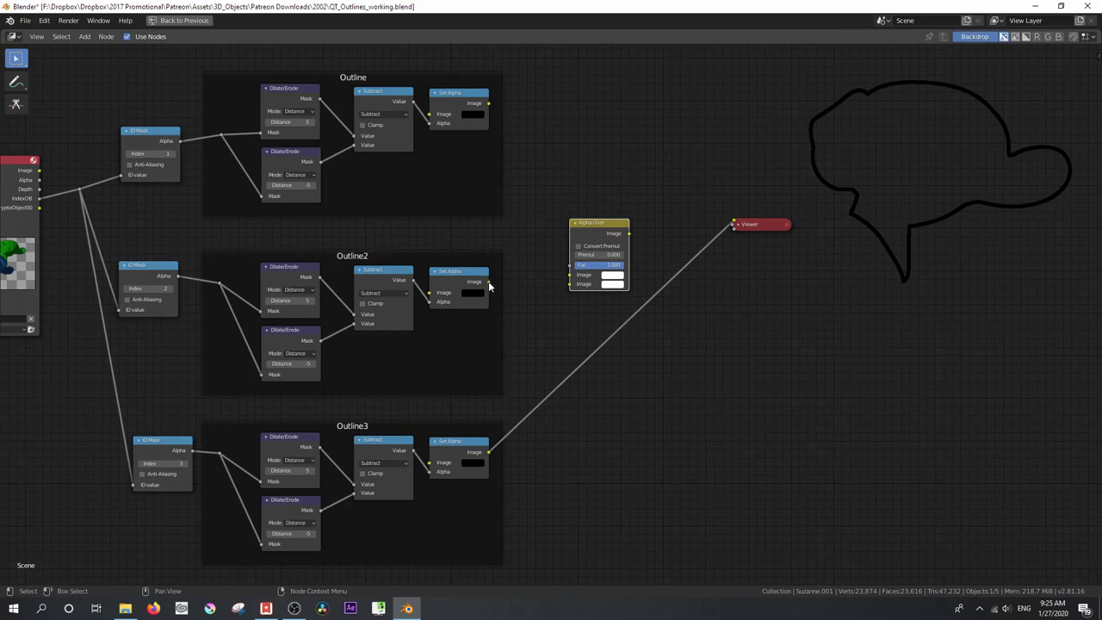
left_click_drag(488, 283, 570, 275)
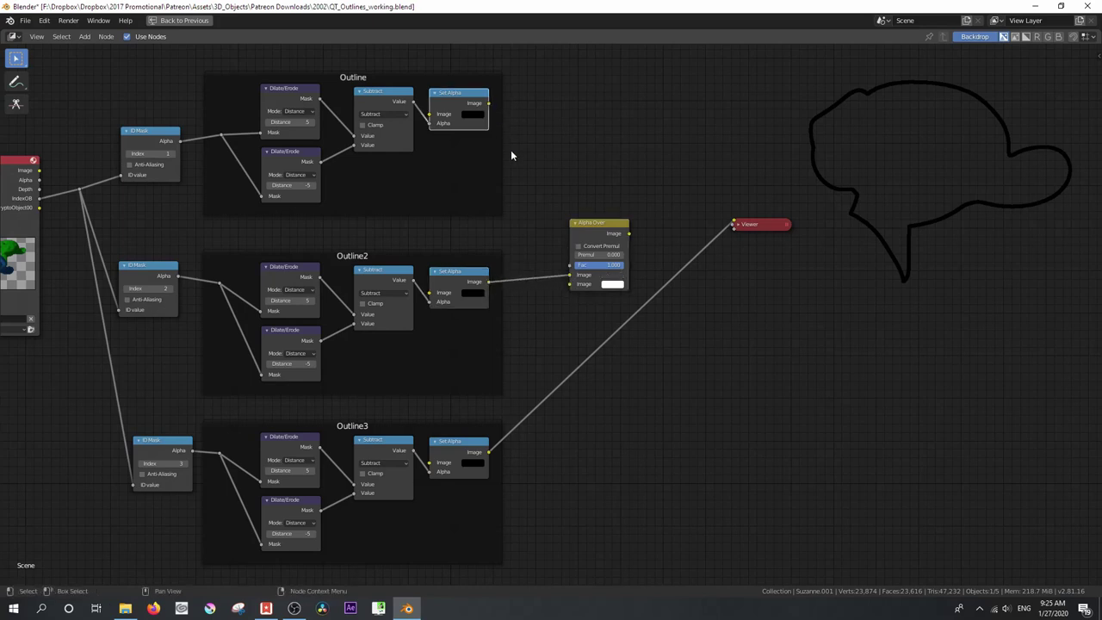
left_click_drag(488, 103, 571, 285)
left_click_drag(630, 233, 738, 223)
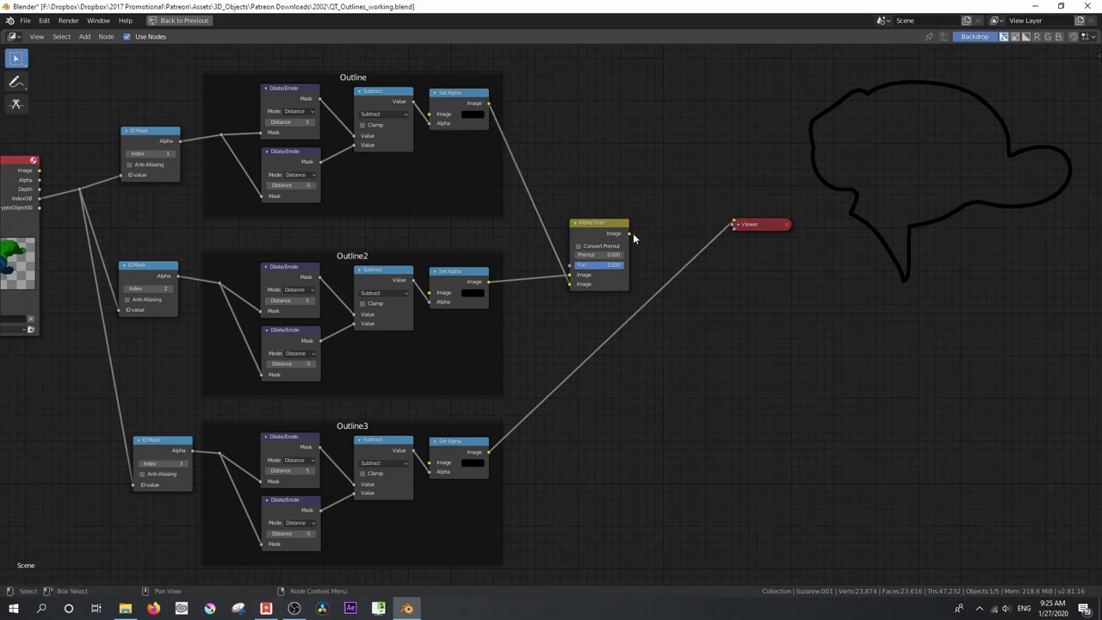
left_click_drag(631, 233, 733, 224)
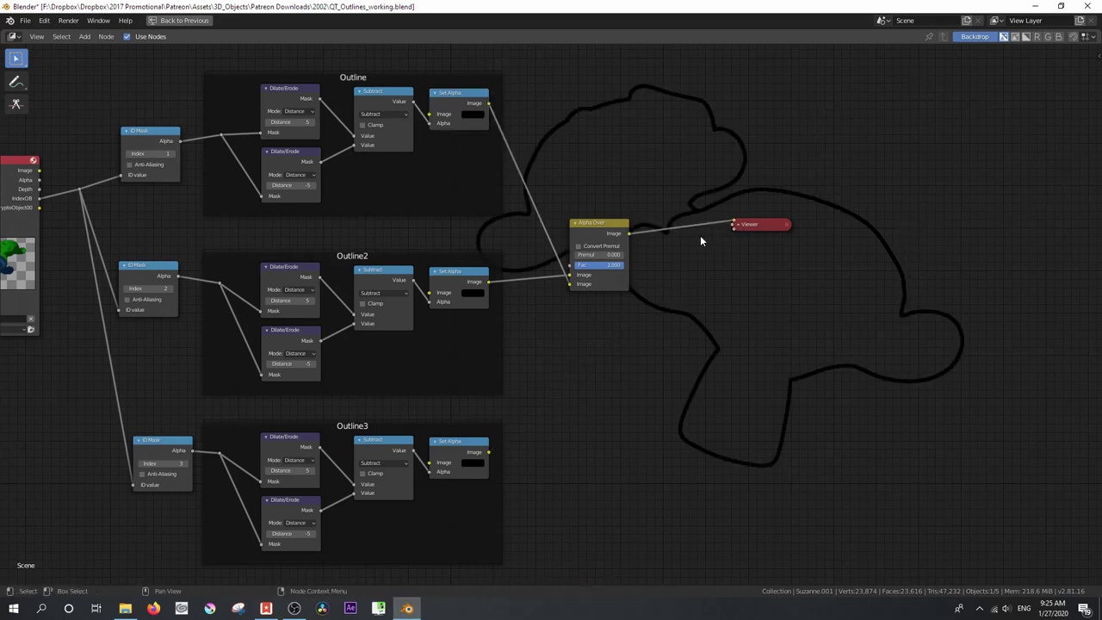
- Set Outline2's Dilate/Erode distances to 3 and -3
scroll(694, 246, "down", 1)
scroll(620, 254, "up", 1)
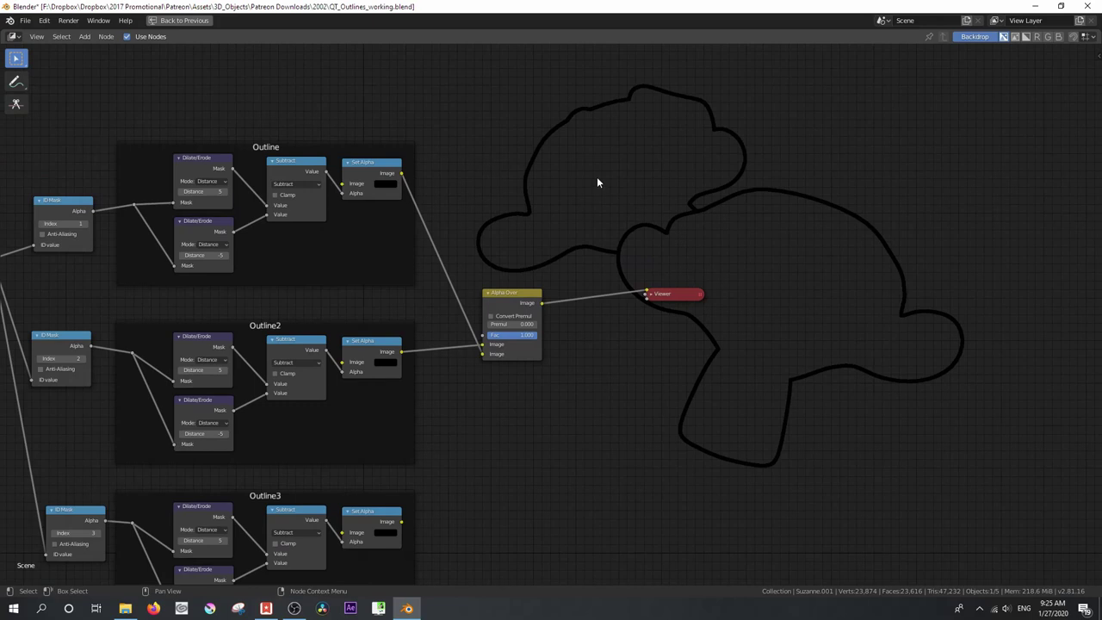
scroll(312, 321, "up", 2)
scroll(361, 267, "down", 1)
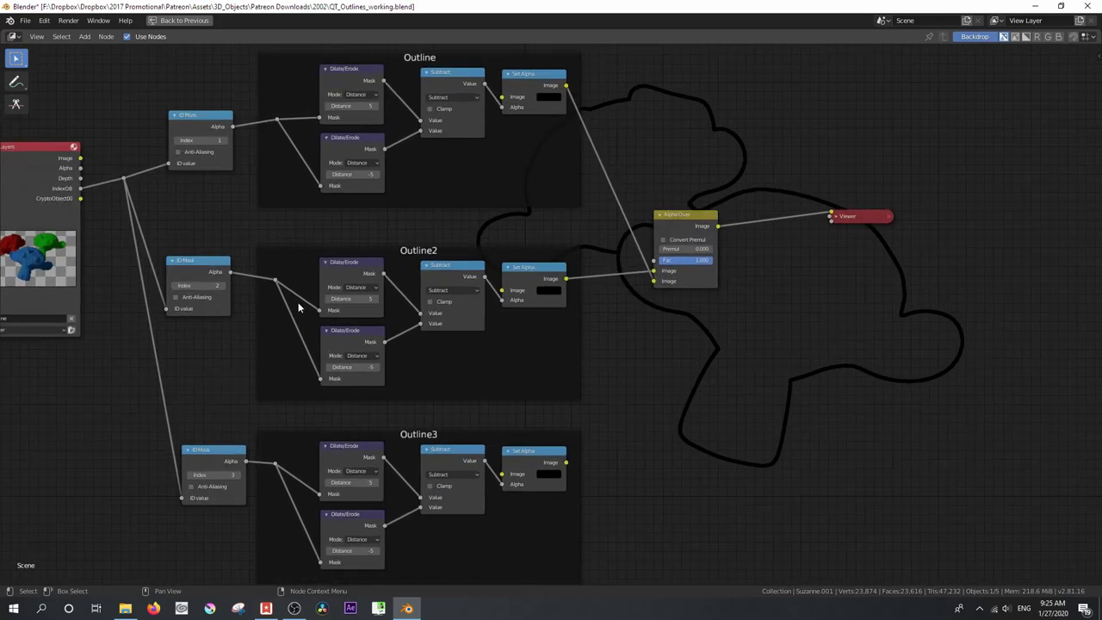
scroll(297, 298, "up", 2)
left_click(298, 293)
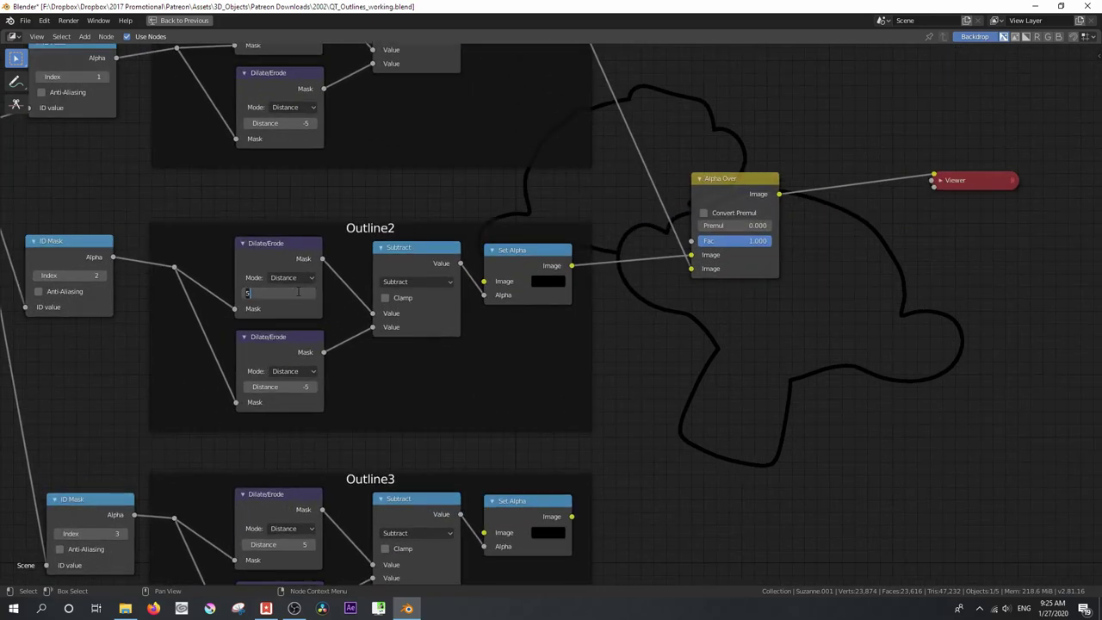
type("3")
left_click(299, 392)
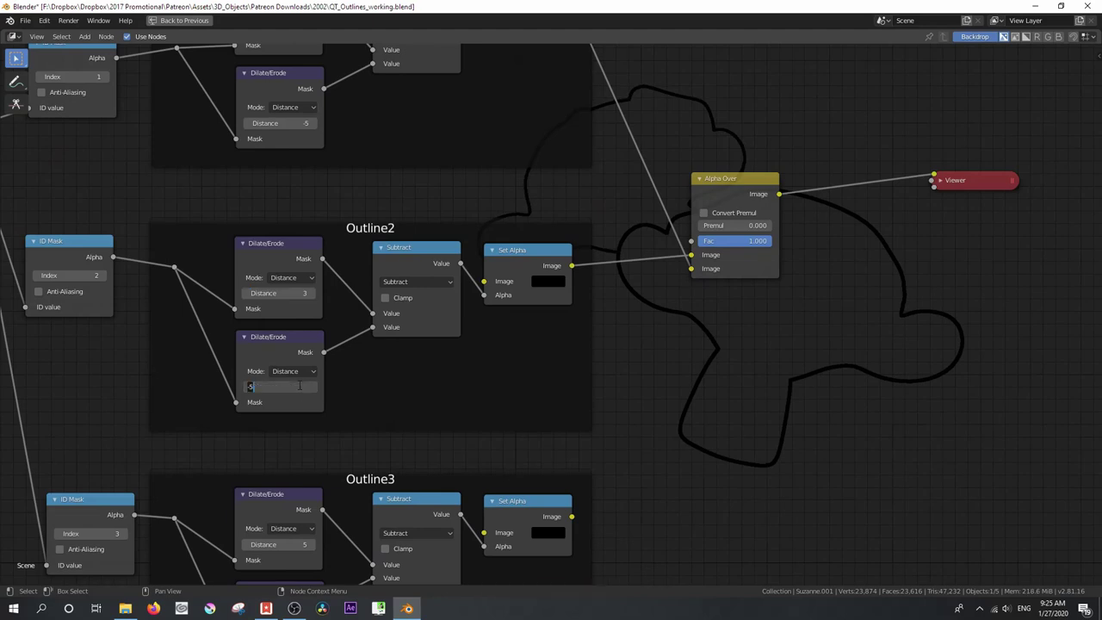
type("-3")
key("Return")
scroll(659, 134, "down", 2)
middle_click_drag(660, 133, 500, 270)
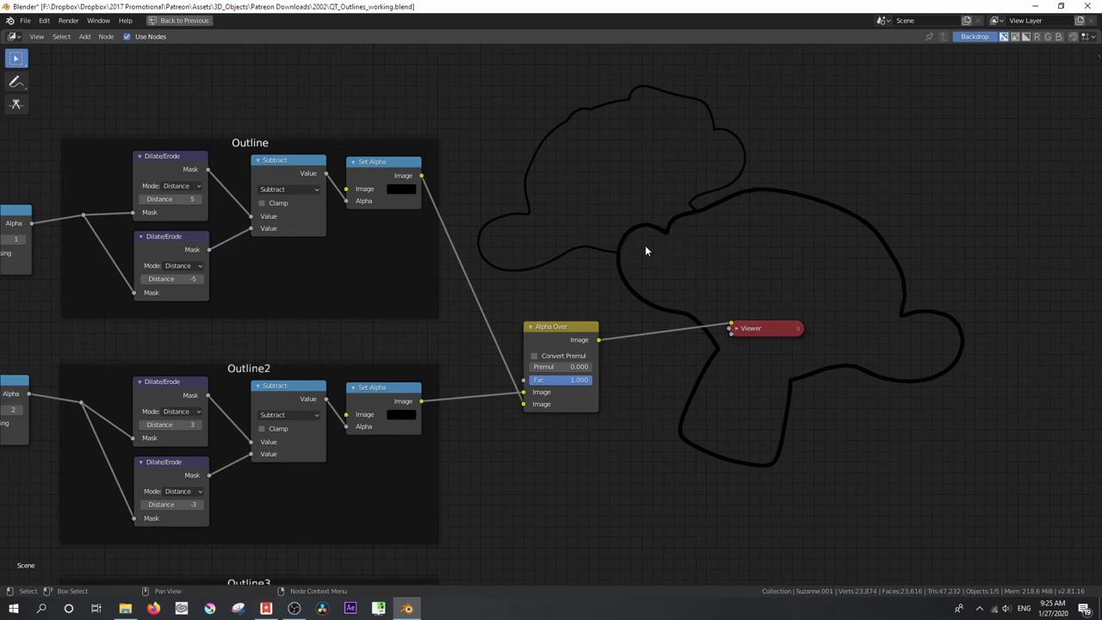
scroll(580, 285, "down", 1)
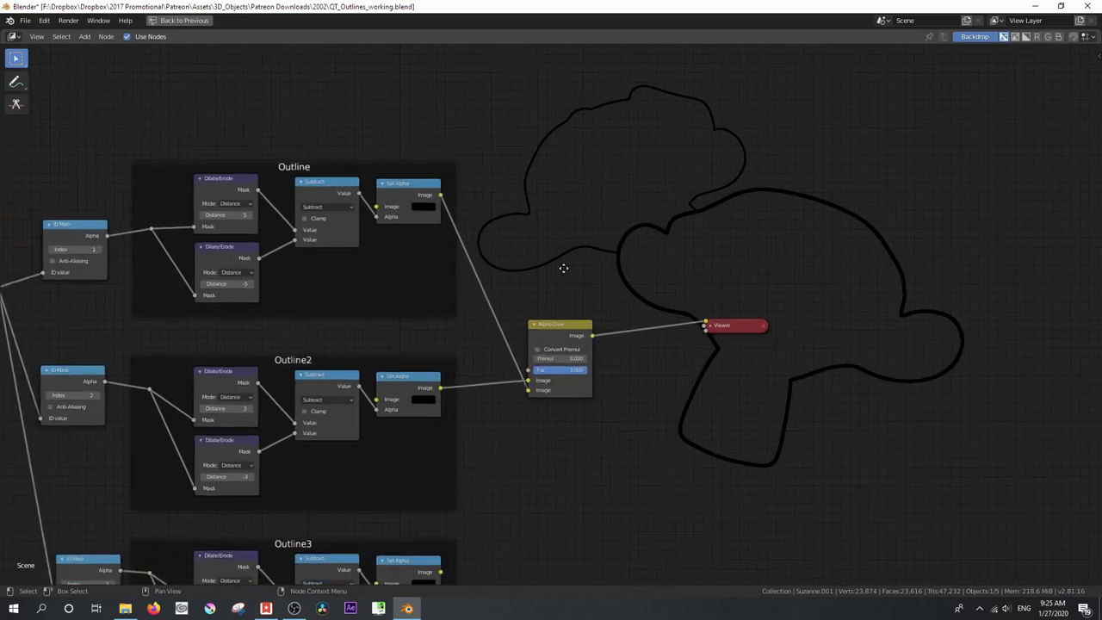
- Duplicate the Alpha Over to layer Outline3 onto the first Alpha Over, output to the Viewer
middle_click_drag(562, 310, 537, 201)
left_click(531, 220)
left_click(687, 393)
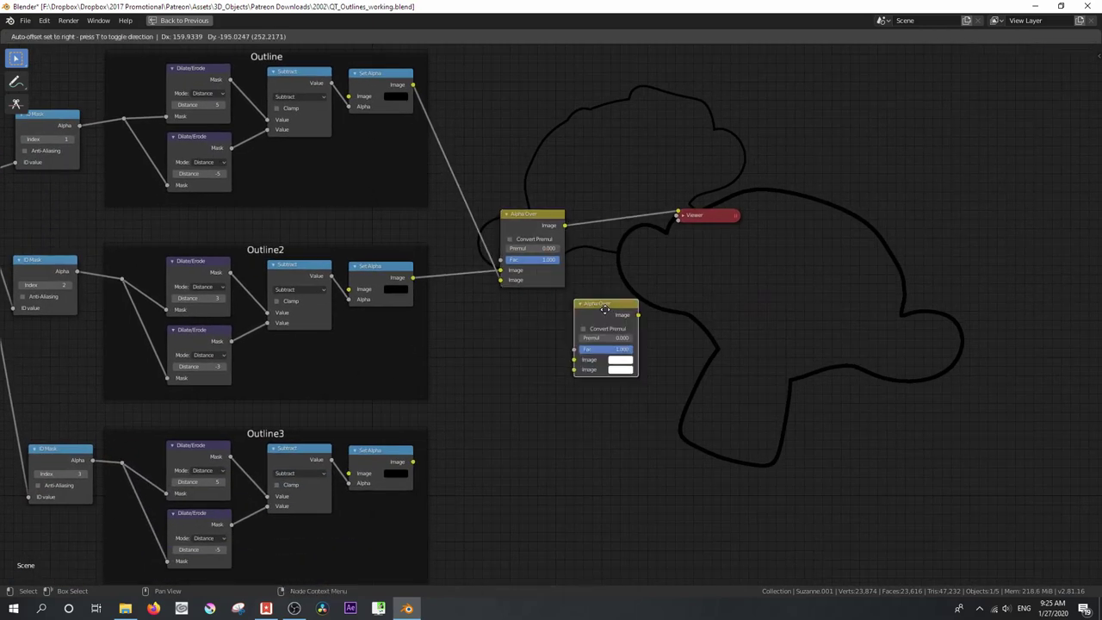
left_click_drag(412, 460, 583, 329)
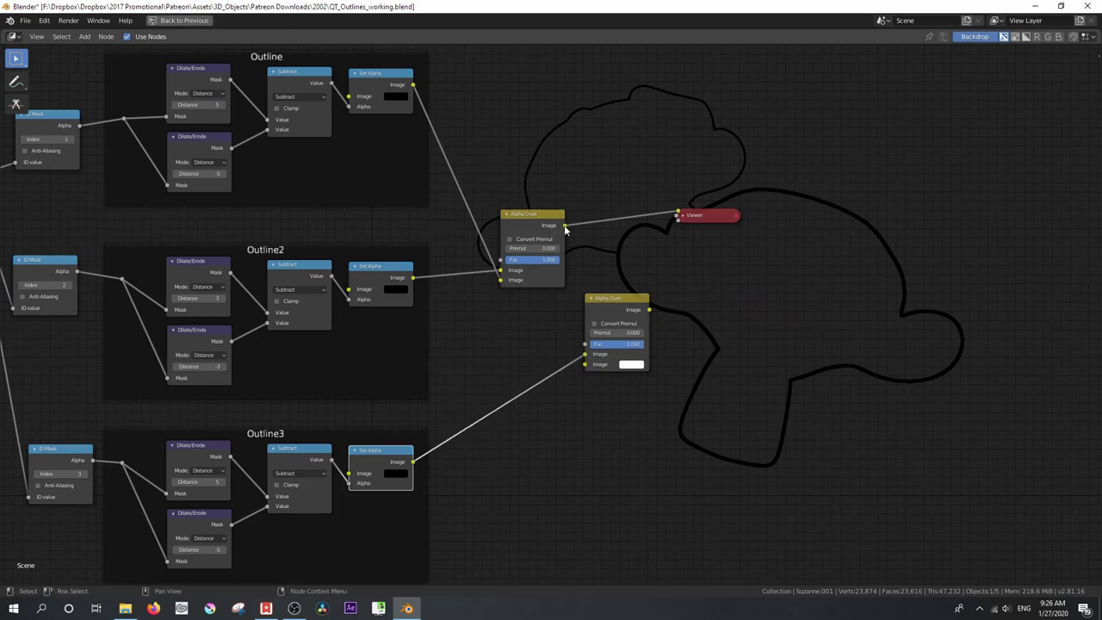
left_click_drag(564, 225, 583, 369)
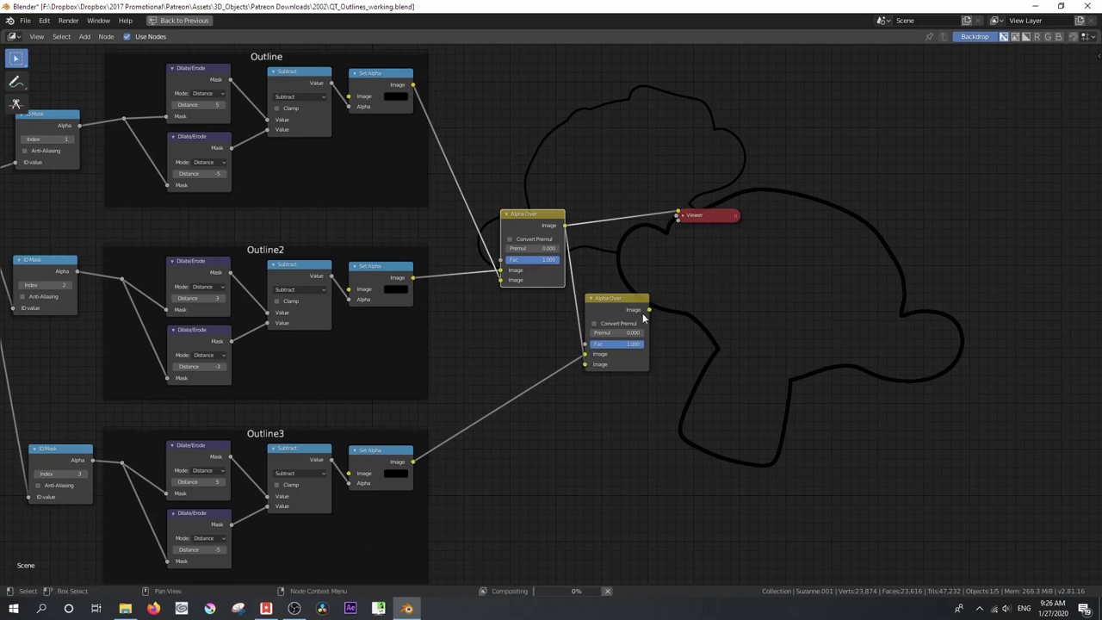
left_click_drag(649, 309, 742, 231)
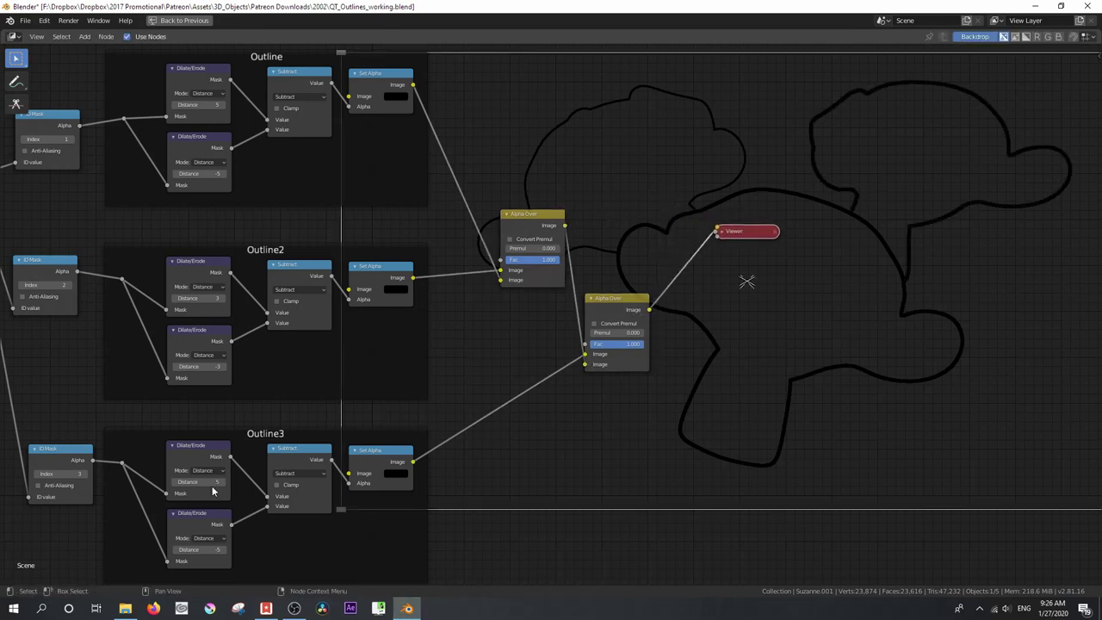
- Set Outline3's Dilate/Erode distances to 2 and -1
left_click(212, 482)
type("2")
left_click(214, 550)
type("-1")
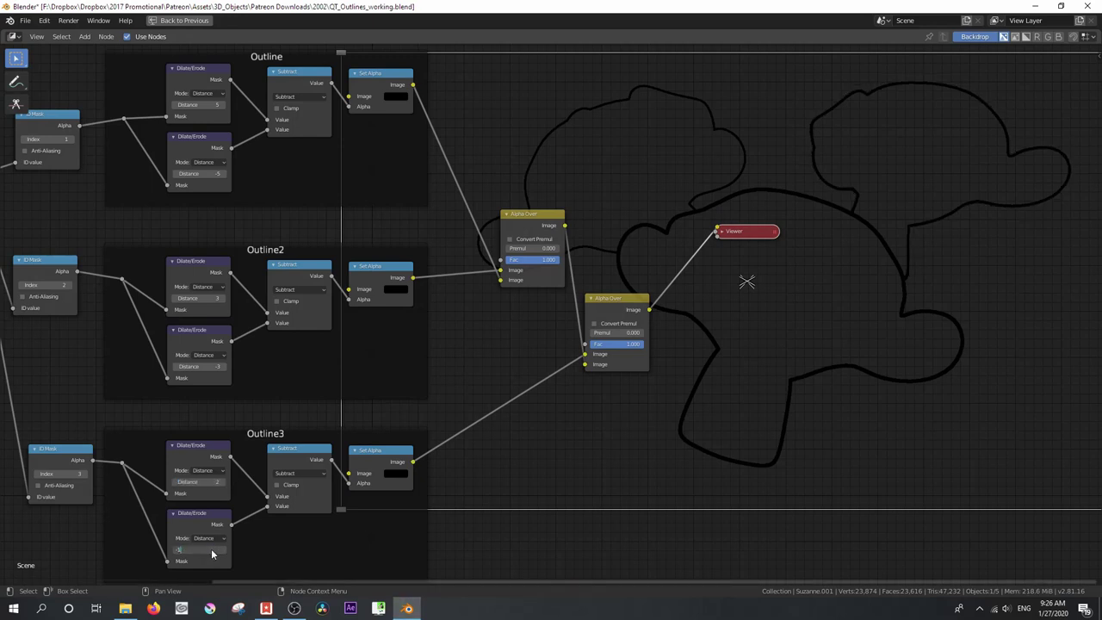
key("Return")
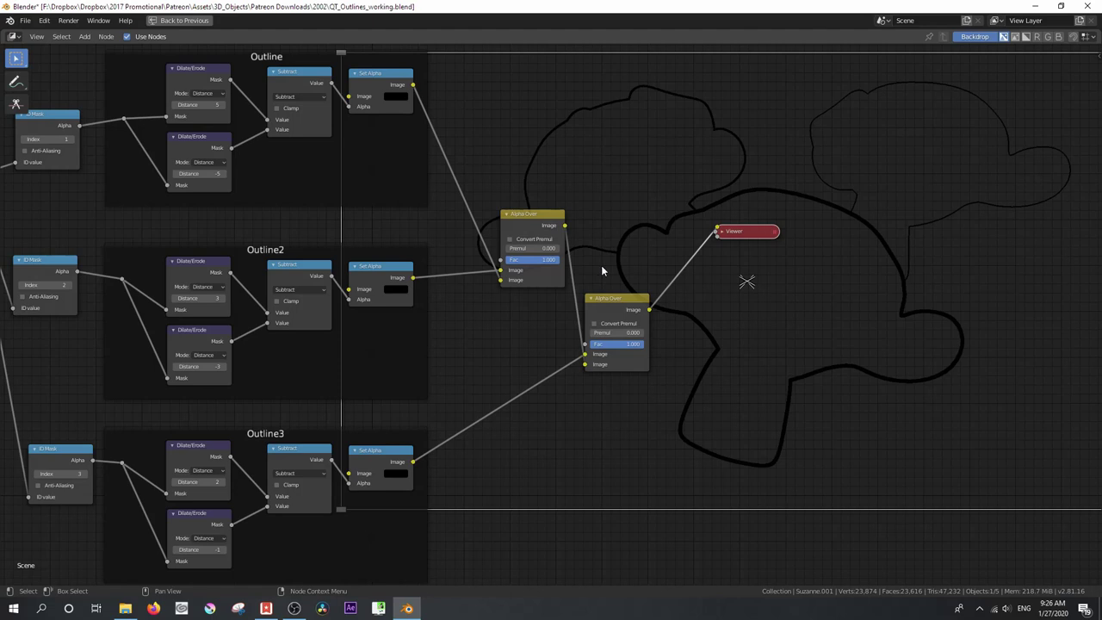
scroll(615, 235, "down", 1)
middle_click_drag(616, 234, 608, 268)
left_click_drag(688, 296, 719, 324)
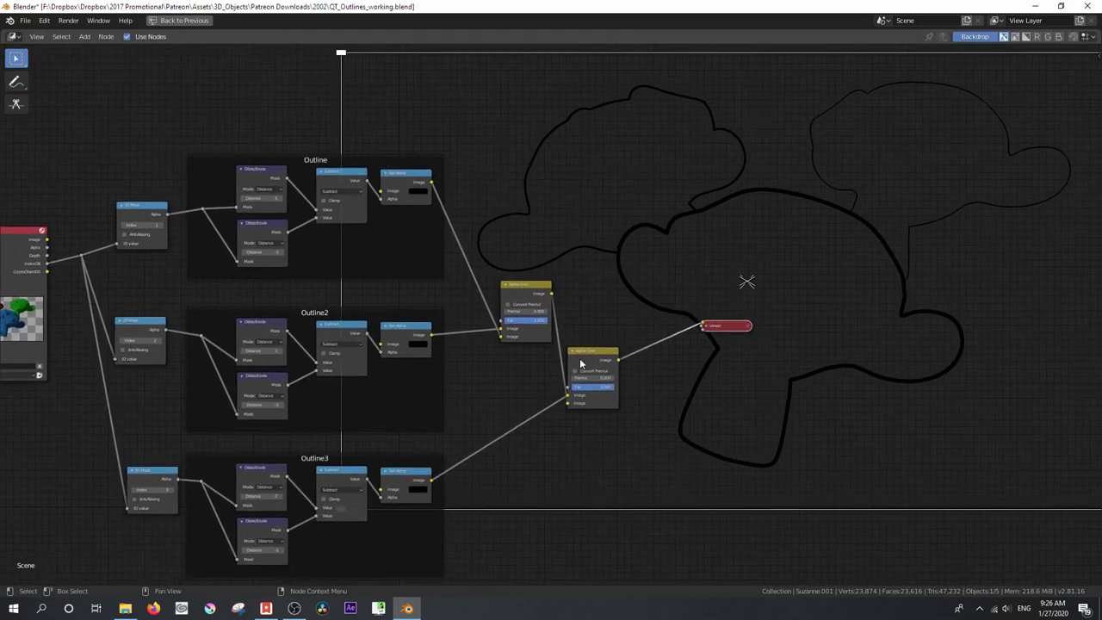
- Insert another Alpha Over before the Viewer, putting the combined outlines over the Render Layers image
key("shift+d")
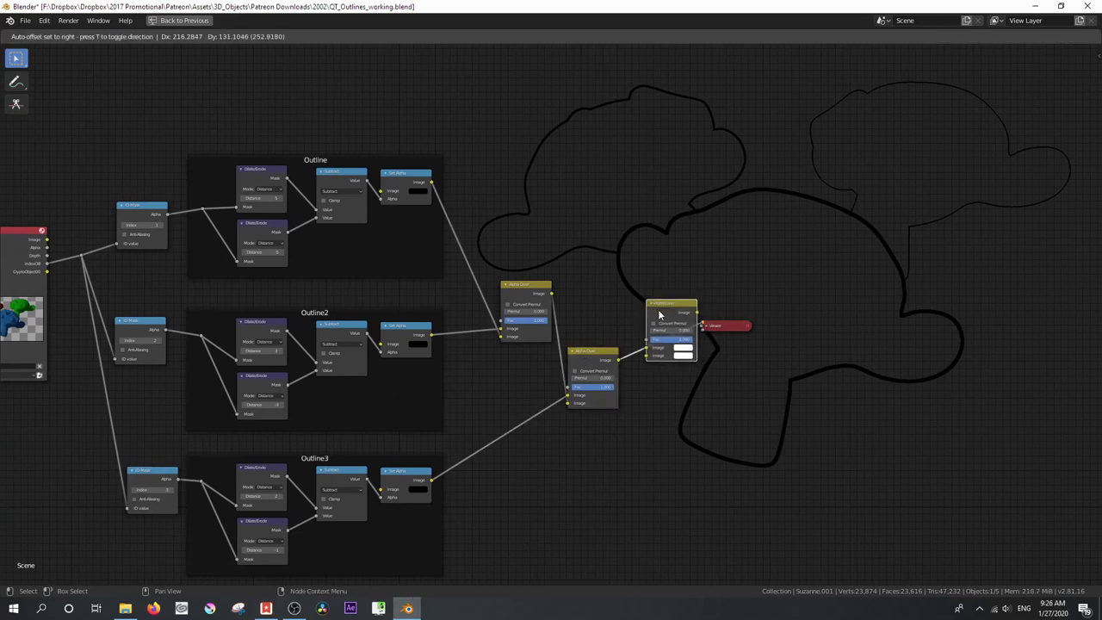
left_click(637, 345)
mouse_move(648, 347)
left_mouse_down()
mouse_move(633, 355)
mouse_move(648, 355)
left_mouse_up()
left_click_drag(46, 239, 653, 355)
middle_click_drag(744, 274, 654, 357)
- Enlarge the backdrop preview to inspect the outlined monkeys
scroll(755, 284, "up", 1)
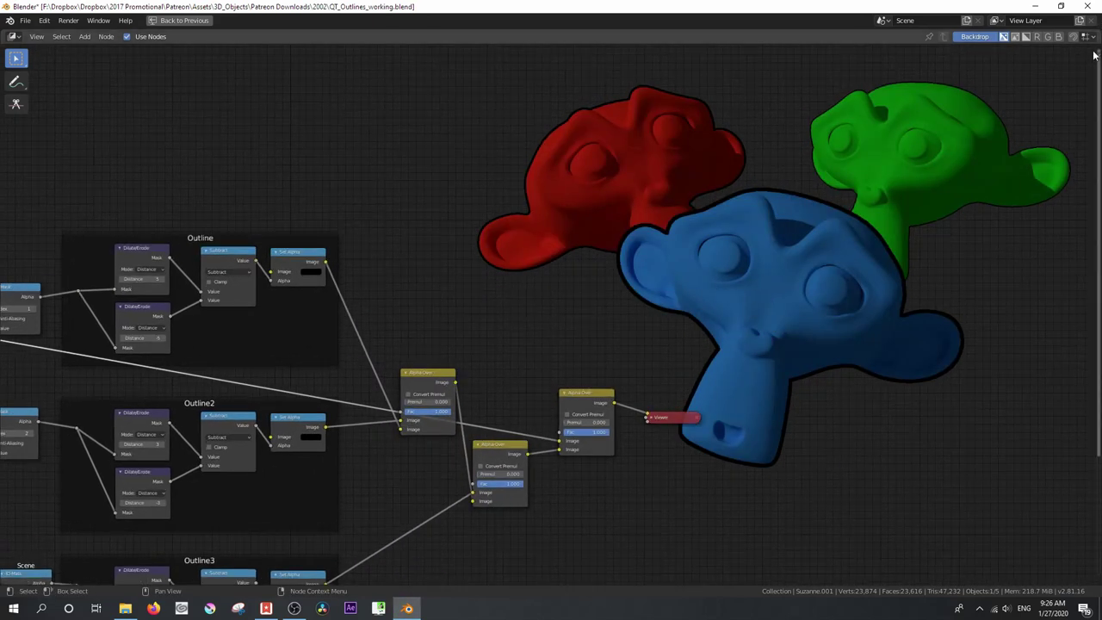
key("alt+v")
key("n")
key("n")
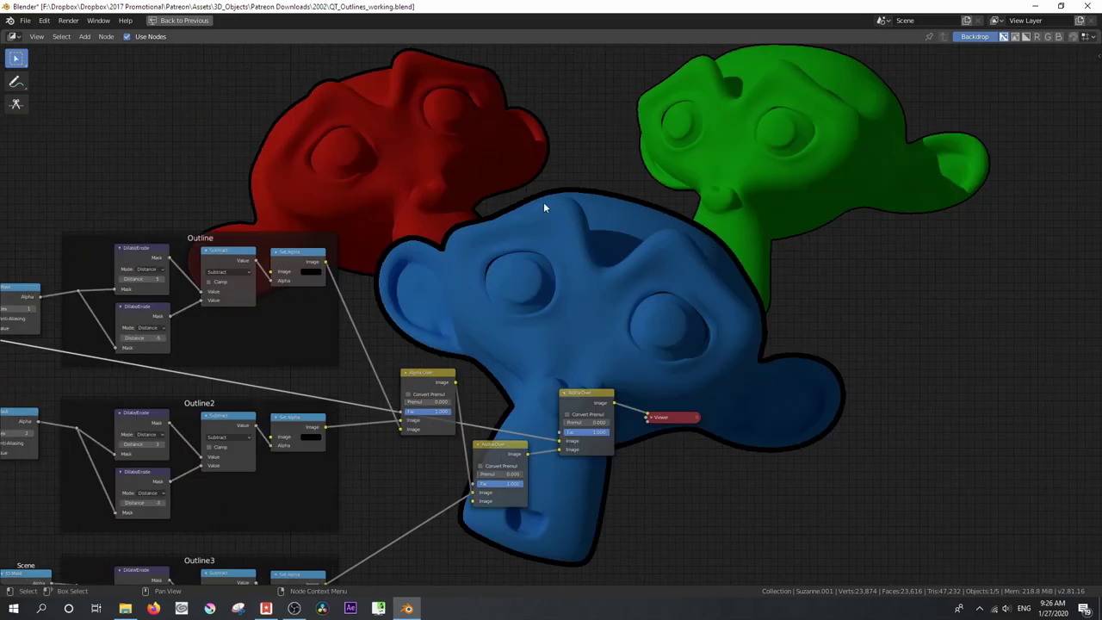
middle_click_drag(544, 207, 462, 333)
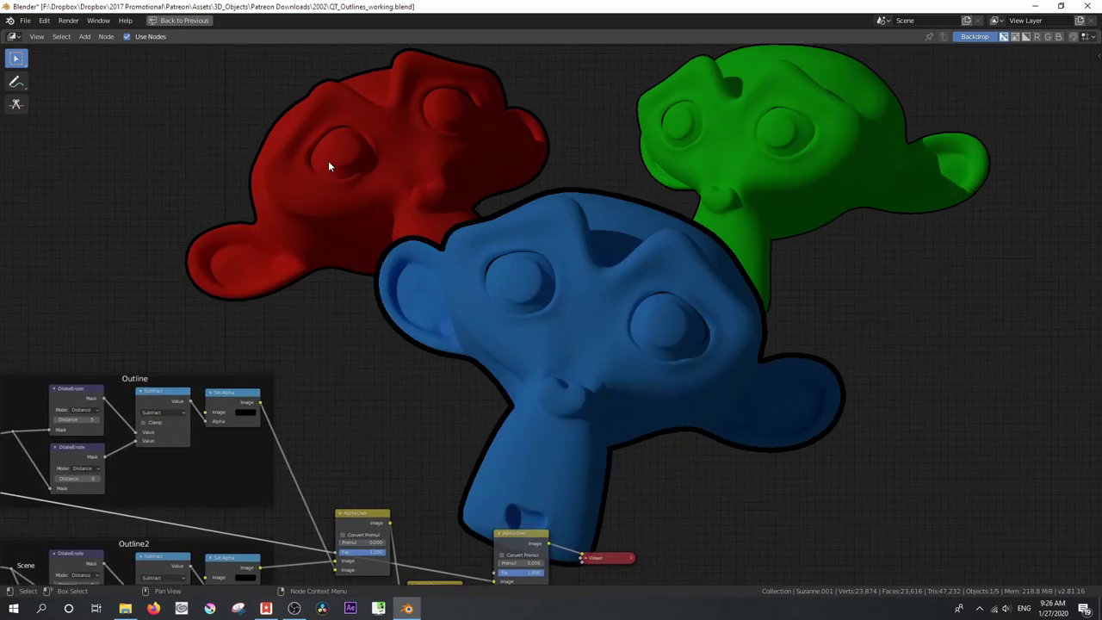
scroll(310, 246, "down", 1)
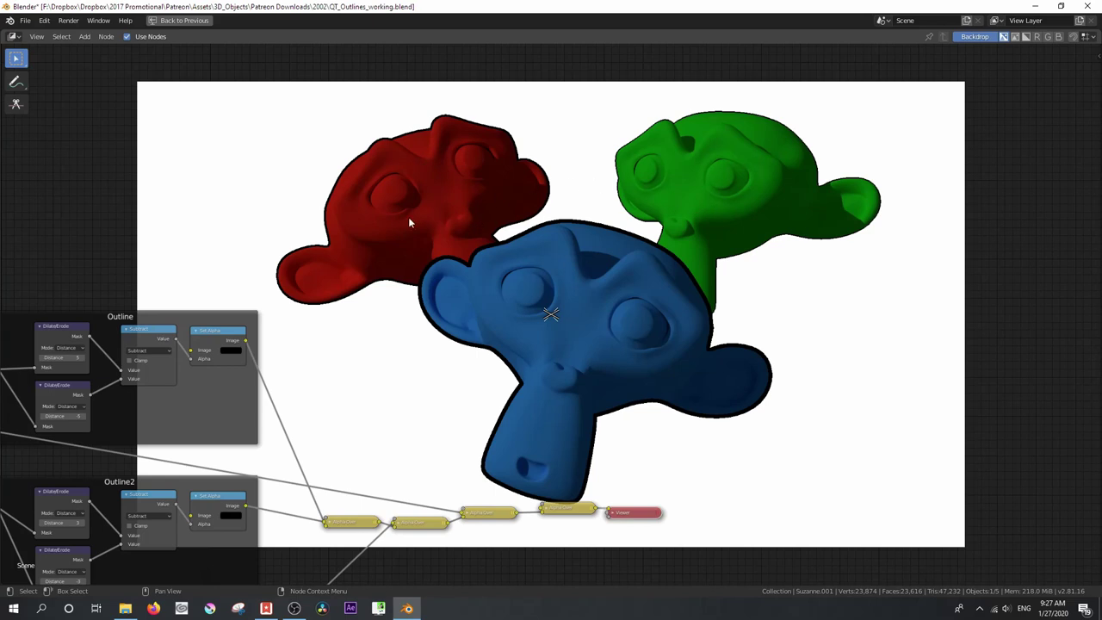
- Frame the entire compositor node tree in the editor with Home
key("Home")
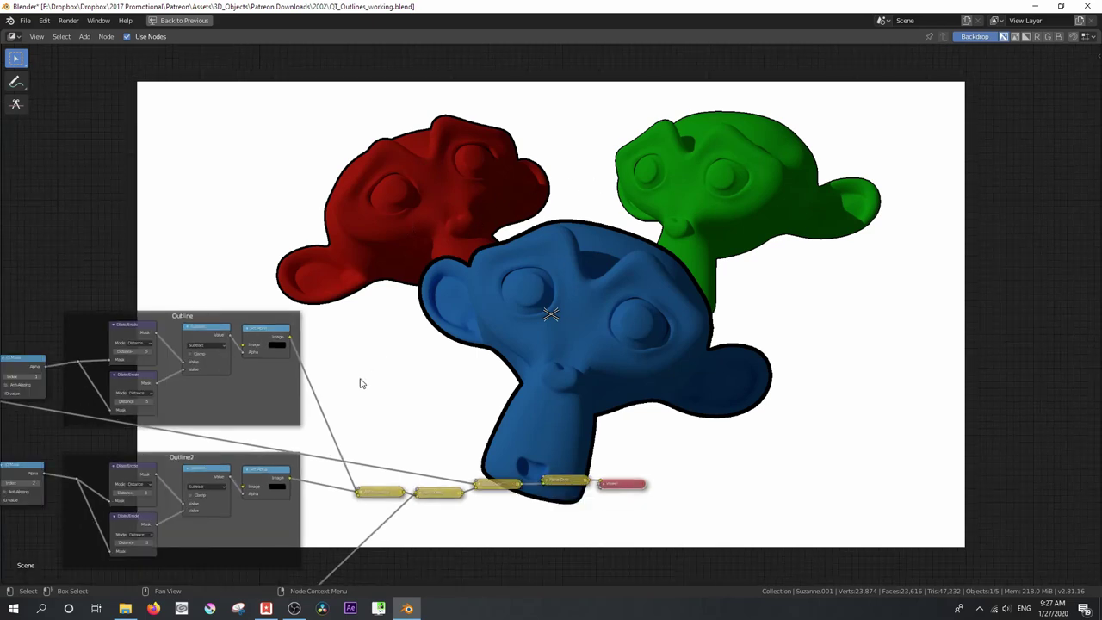